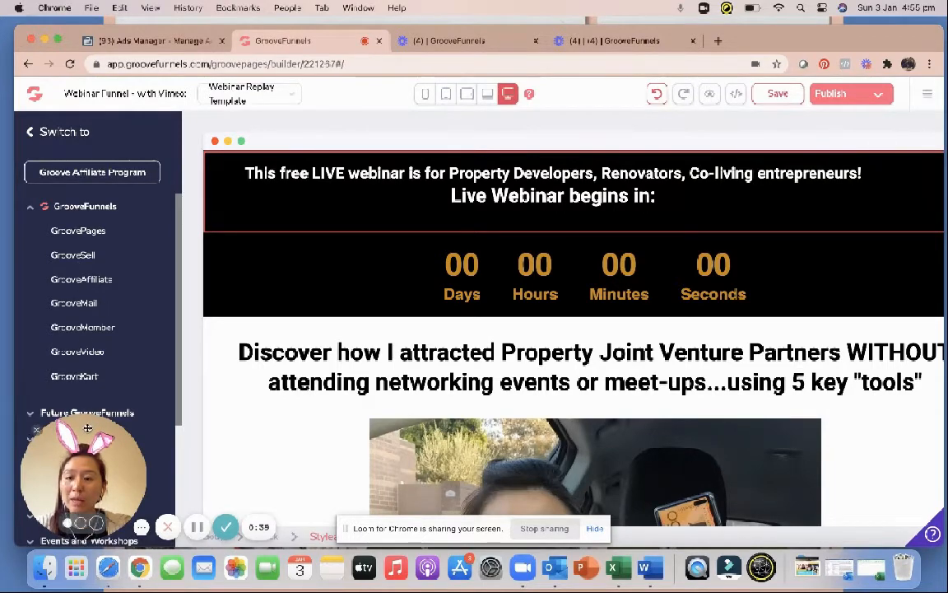
left_click_drag(87, 427, 728, 416)
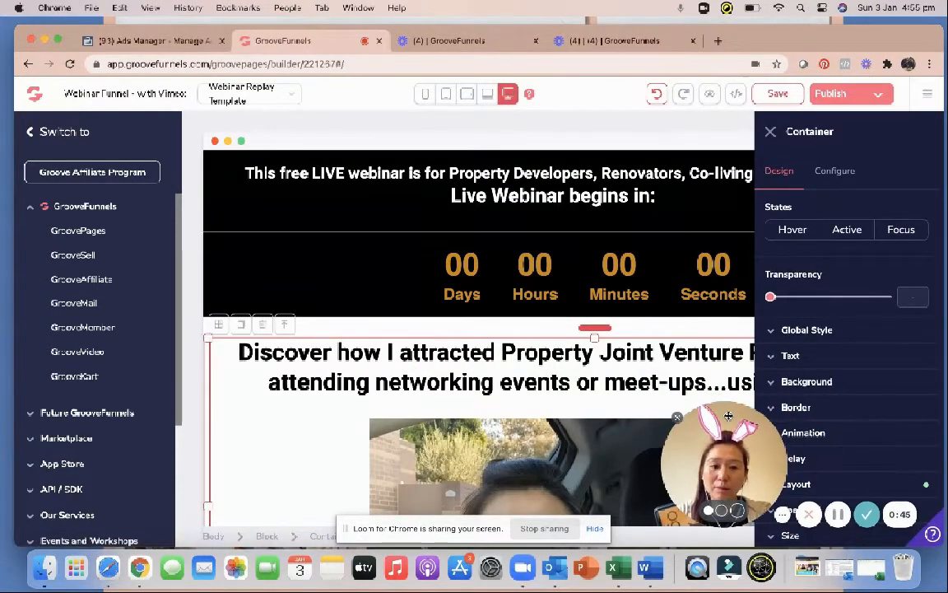
scroll(101, 488, "down", 5)
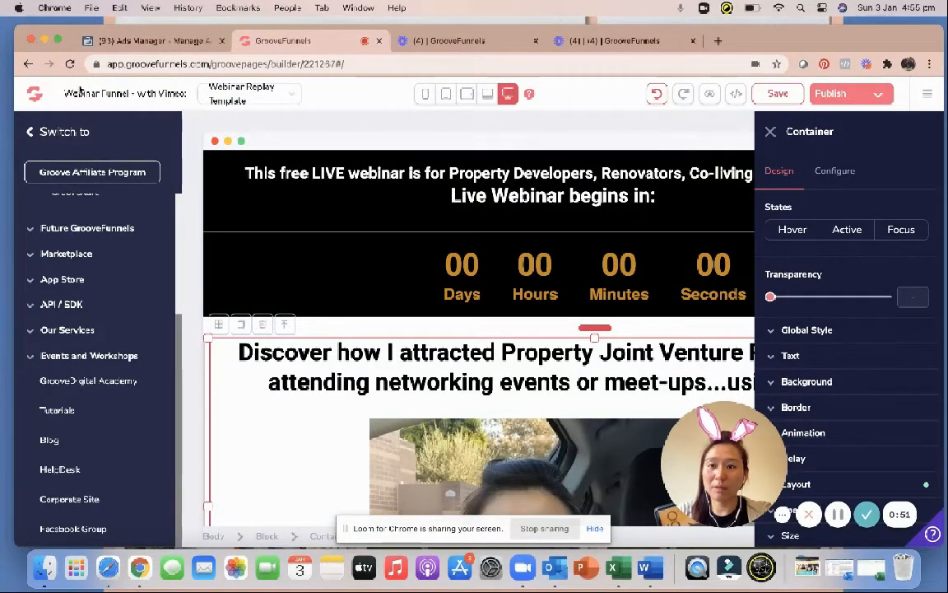
left_click(927, 94)
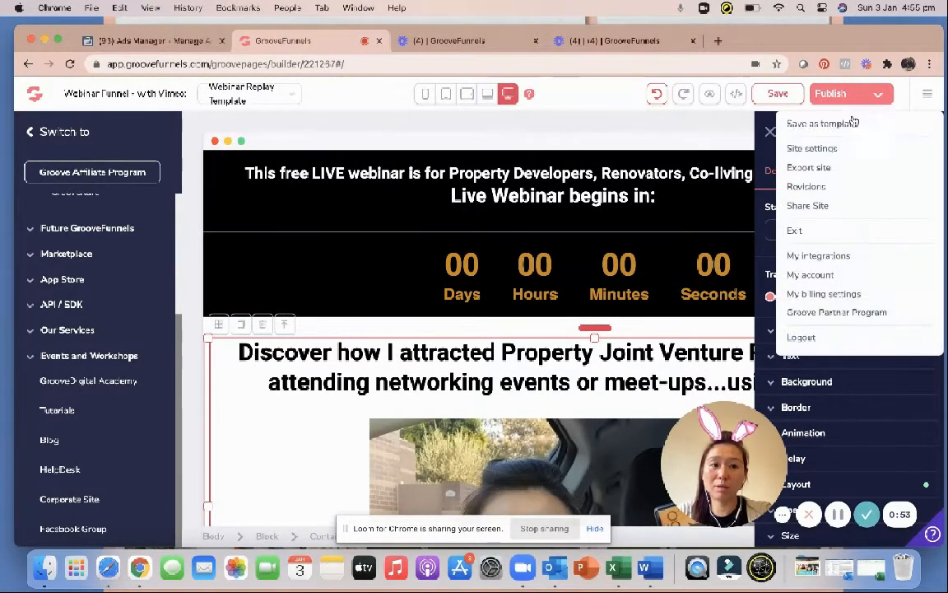
Leave the page builder for the main dashboard and open the Memberships list in GrooveMember.
left_click(34, 92)
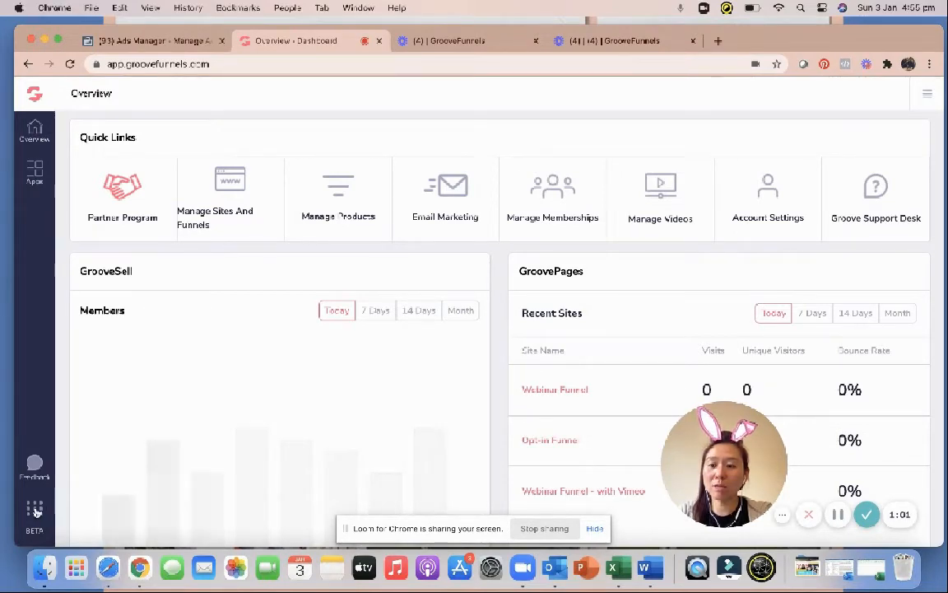
left_click(37, 508)
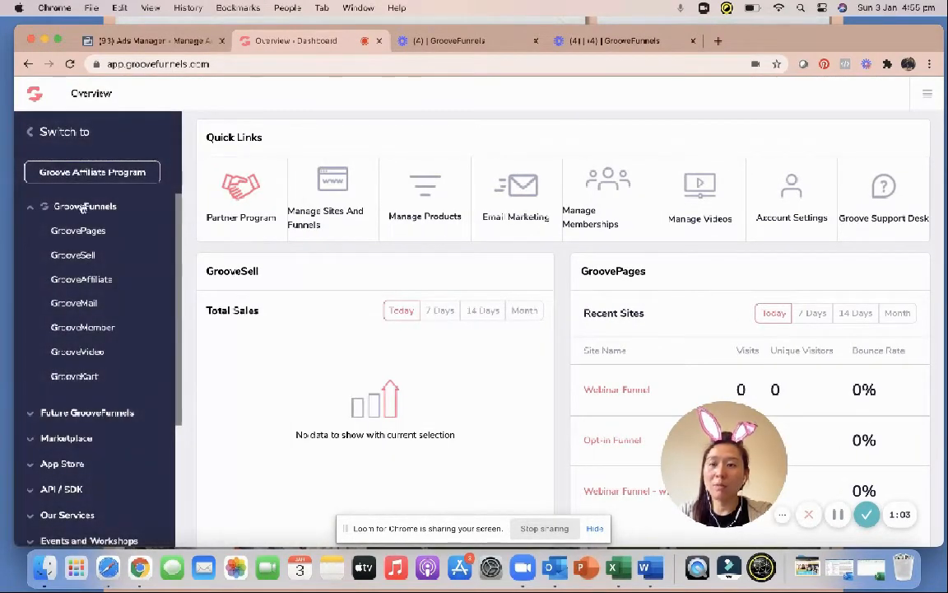
left_click(85, 334)
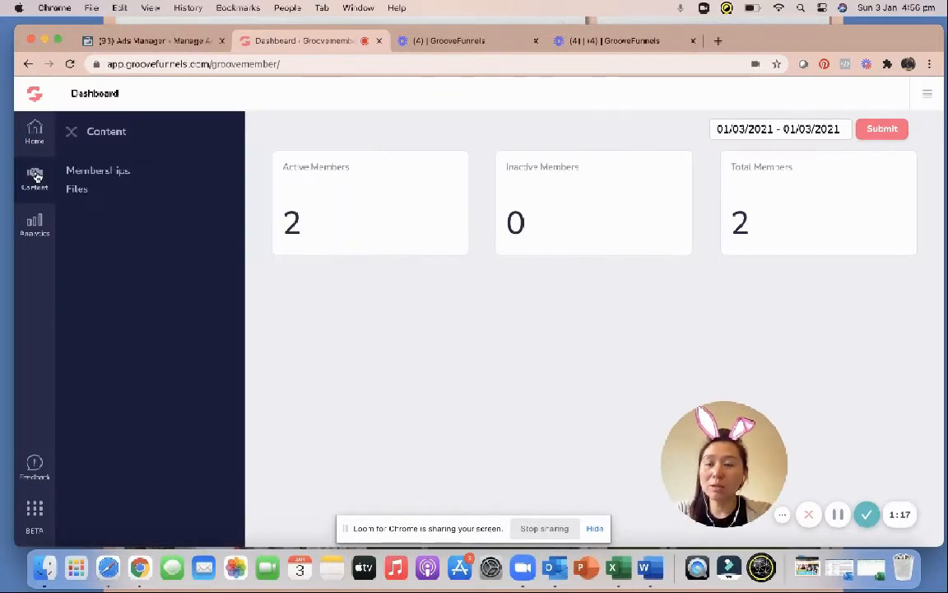
left_click(35, 176)
left_click(98, 170)
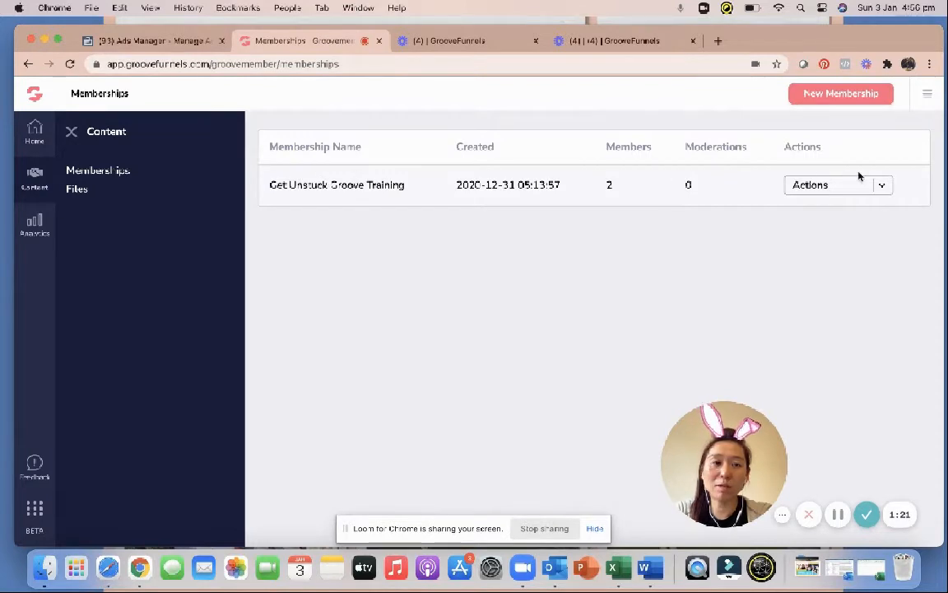
Copy the login URL of the Get Unstuck Groove Training membership and open it in a new browser tab.
left_click(877, 187)
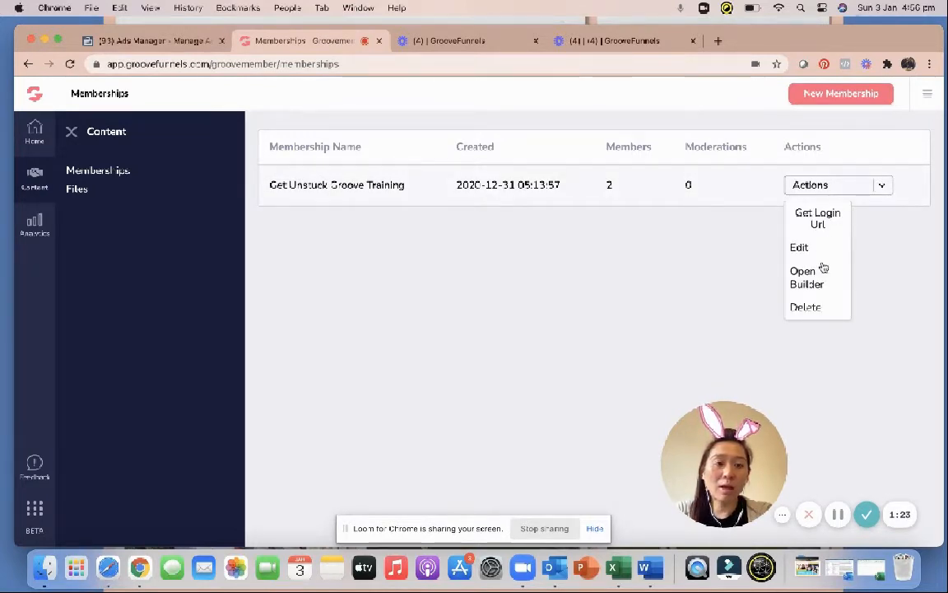
left_click(823, 218)
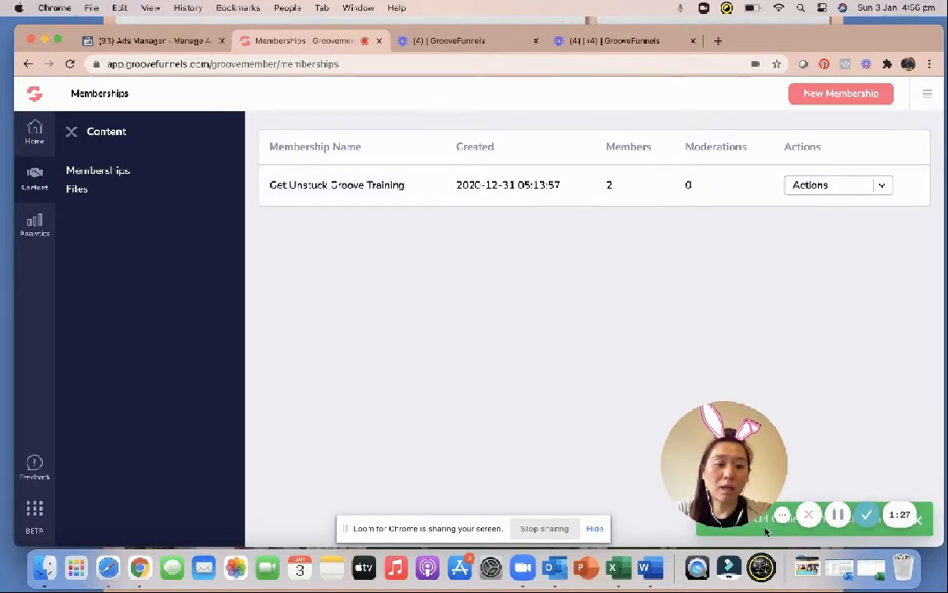
left_click(717, 41)
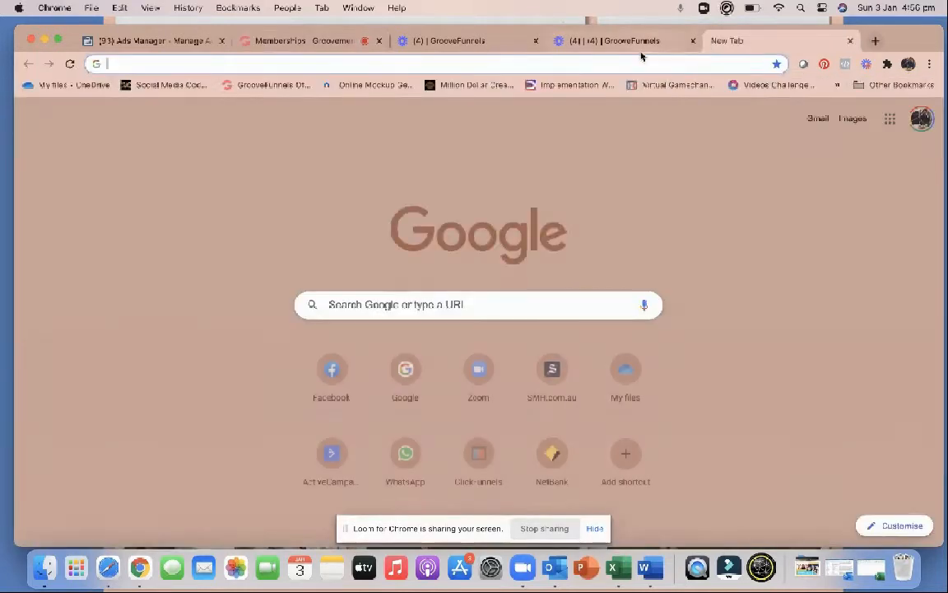
right_click(634, 62)
left_click(649, 140)
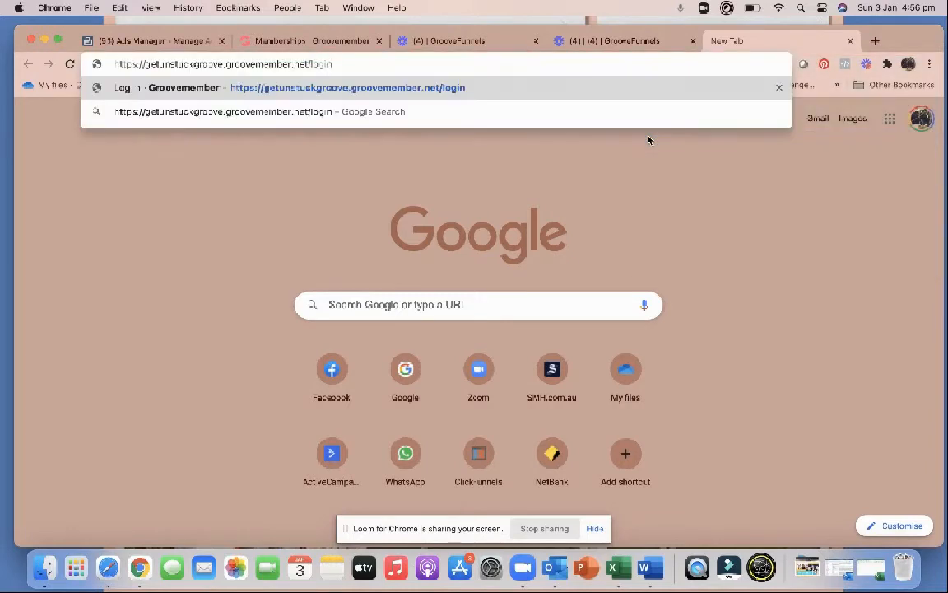
key("Return")
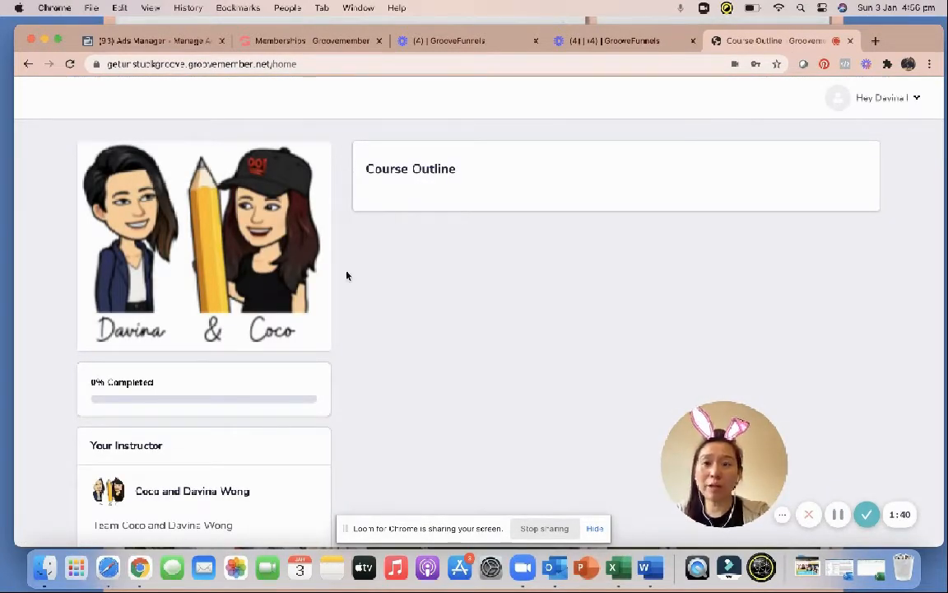
Examine the Membership Outline from Welcome through Bonus Material, collapsing and re-expanding Step 2 My Domain URL.
scroll(341, 295, "down", 8)
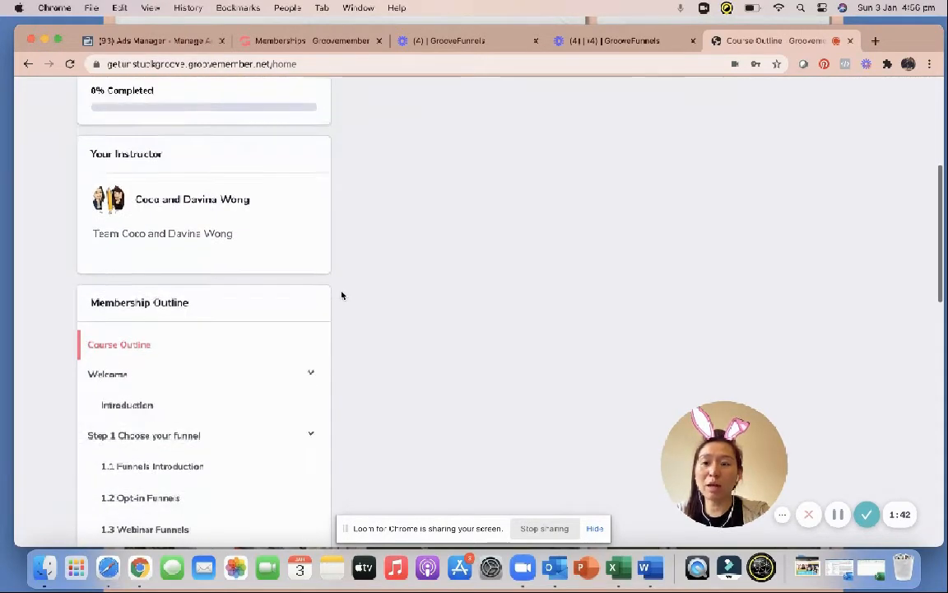
scroll(342, 294, "down", 5)
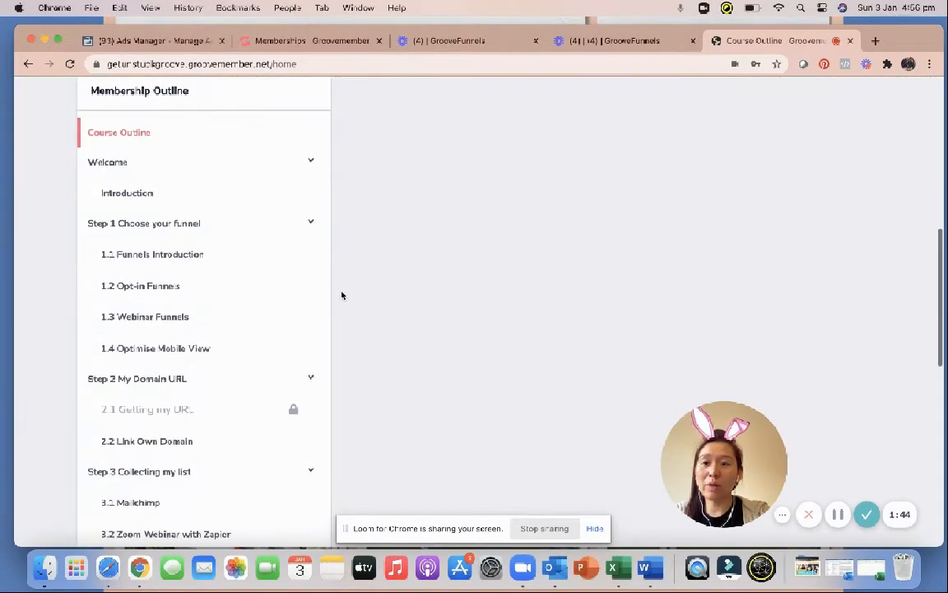
scroll(342, 294, "down", 2)
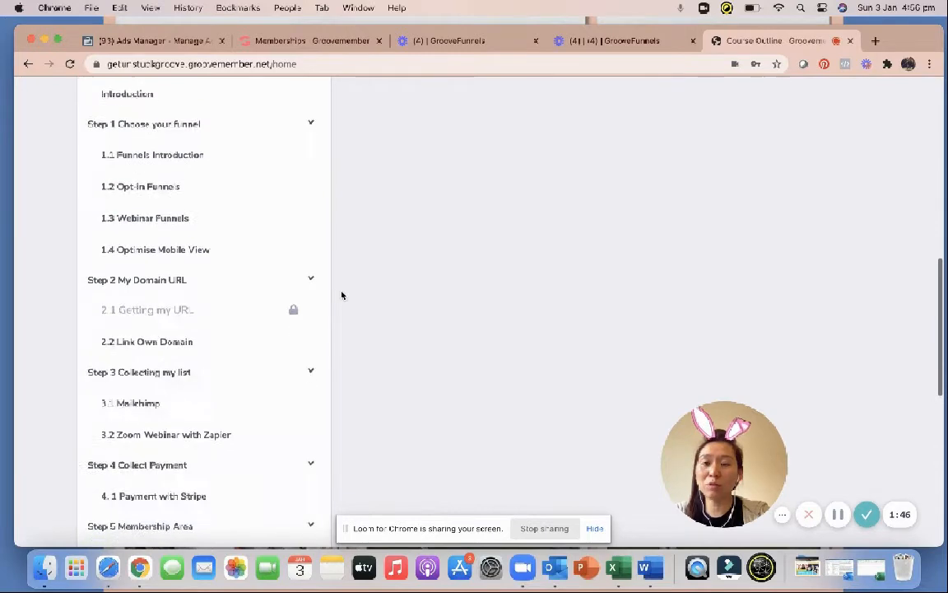
scroll(342, 295, "down", 3)
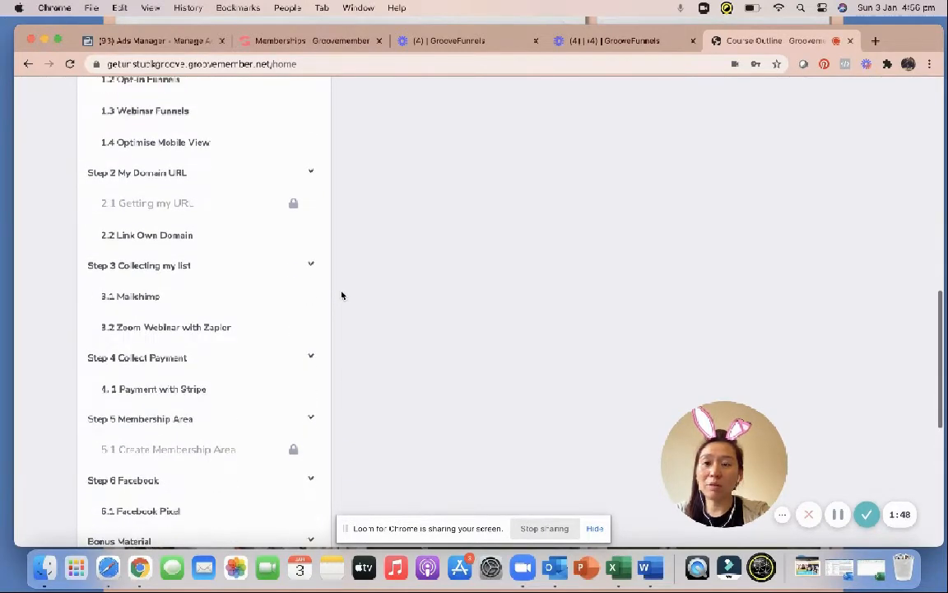
scroll(342, 294, "down", 7)
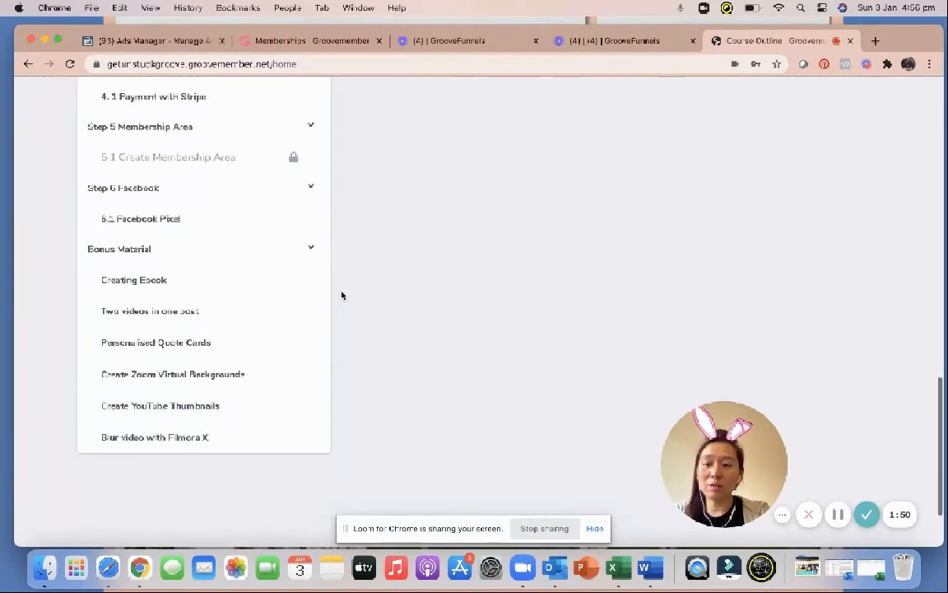
scroll(288, 296, "up", 3)
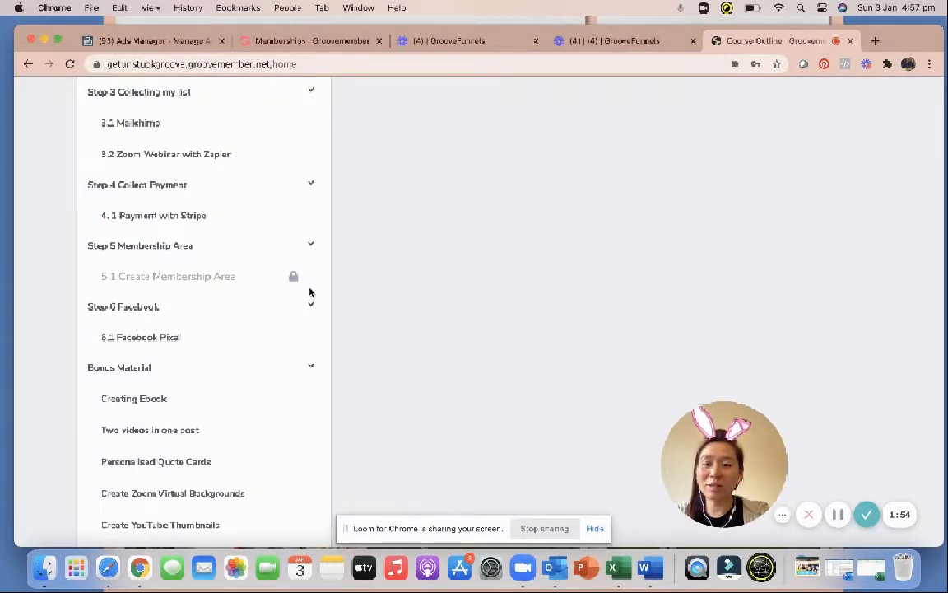
scroll(305, 333, "down", 3)
scroll(305, 340, "up", 10)
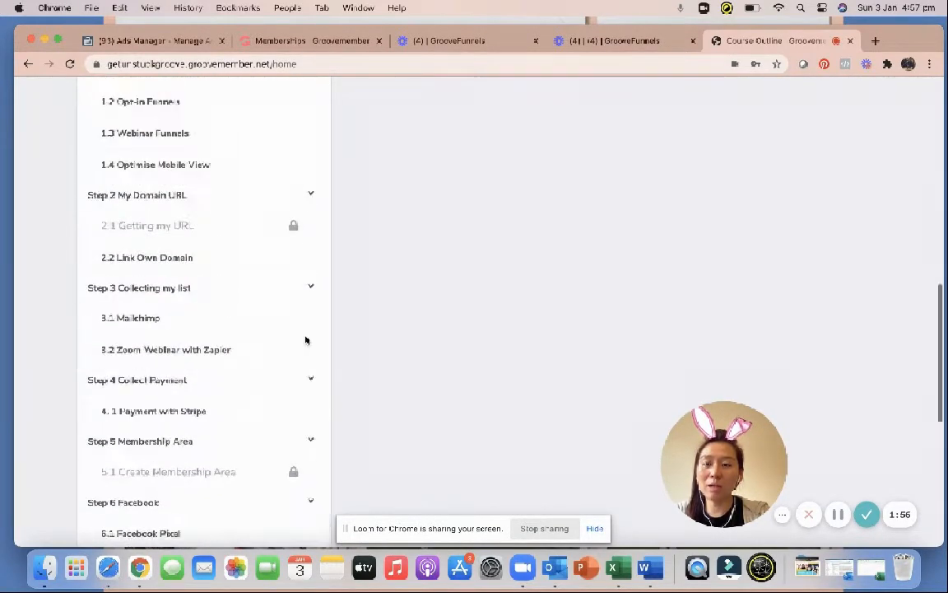
scroll(306, 340, "up", 3)
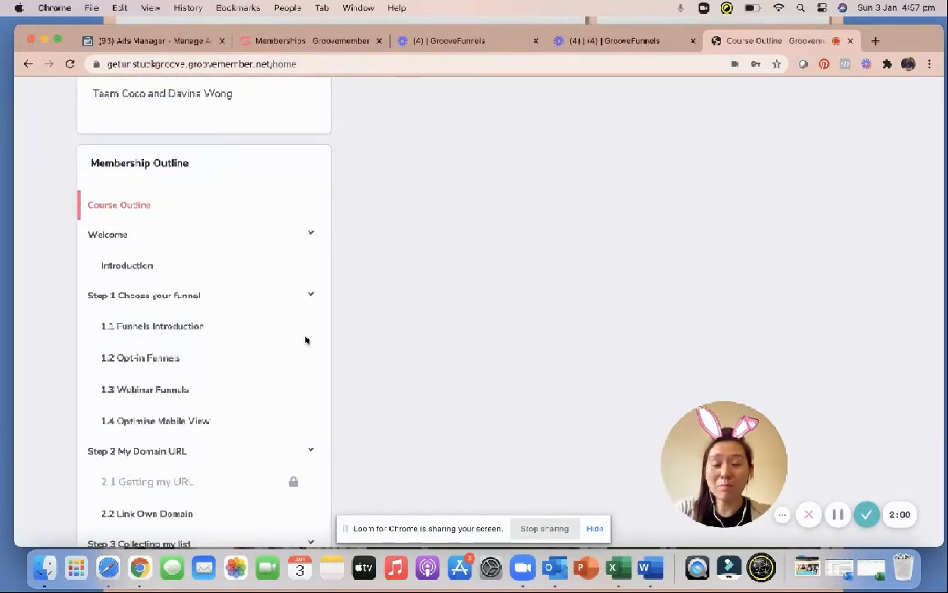
scroll(206, 476, "down", 3)
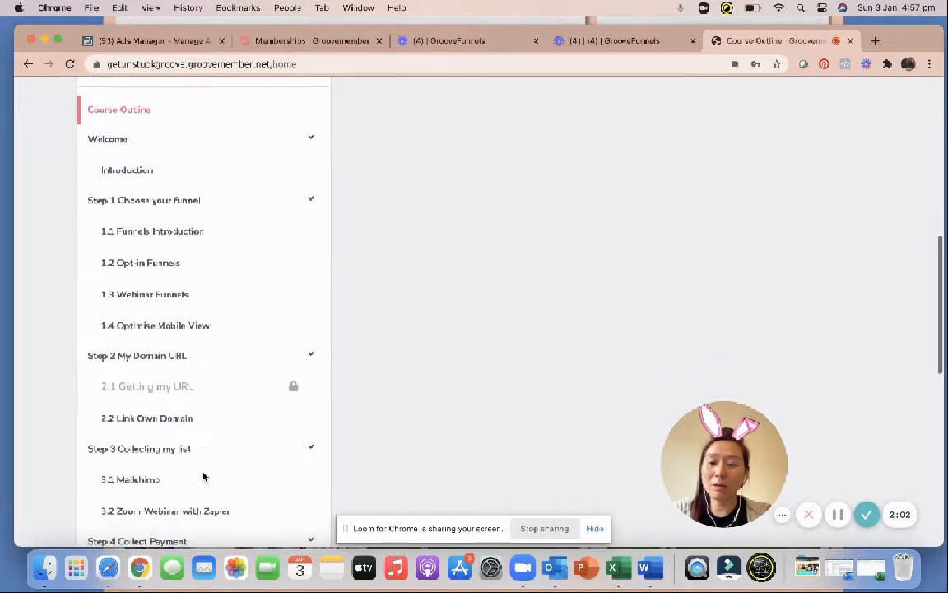
left_click(310, 349)
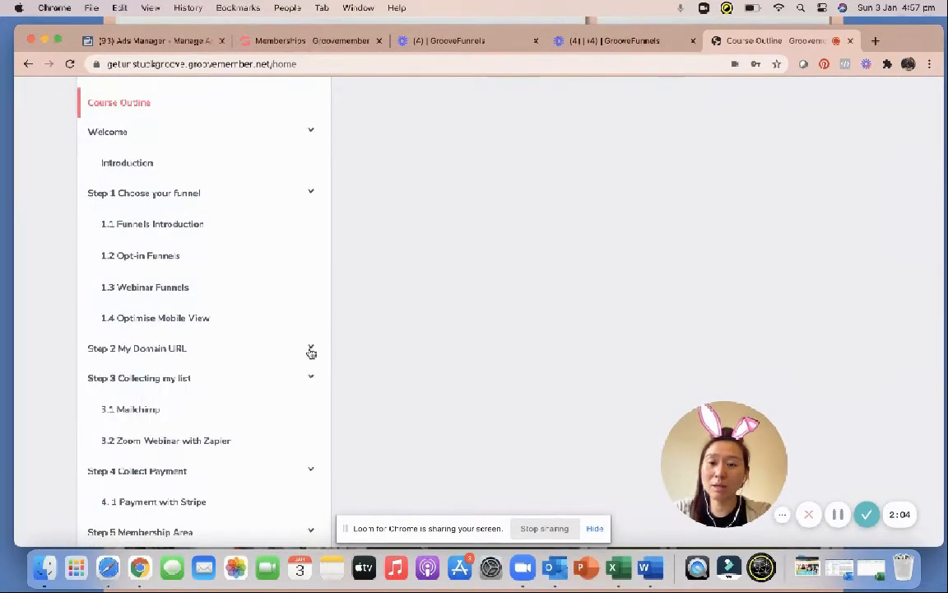
left_click(311, 349)
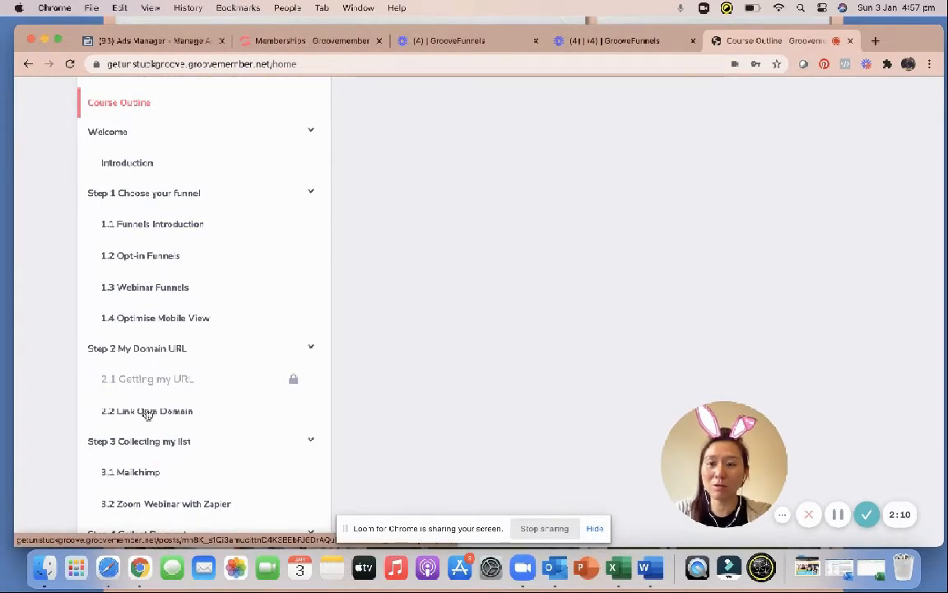
Open the Introduction lesson under Welcome and look through its text, welcome video and outline.
scroll(197, 208, "up", 6)
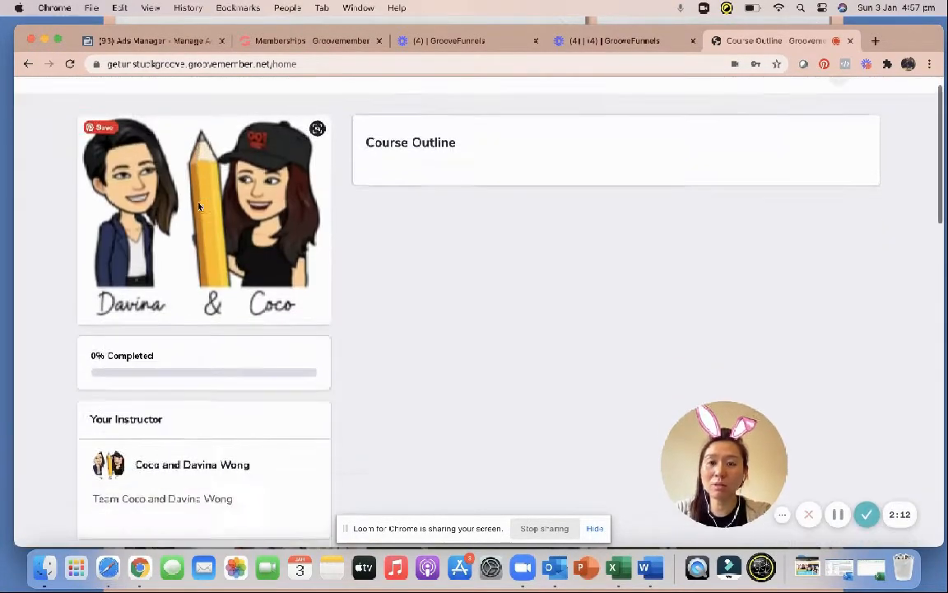
scroll(178, 356, "down", 1)
scroll(178, 356, "down", 2)
left_click(129, 408)
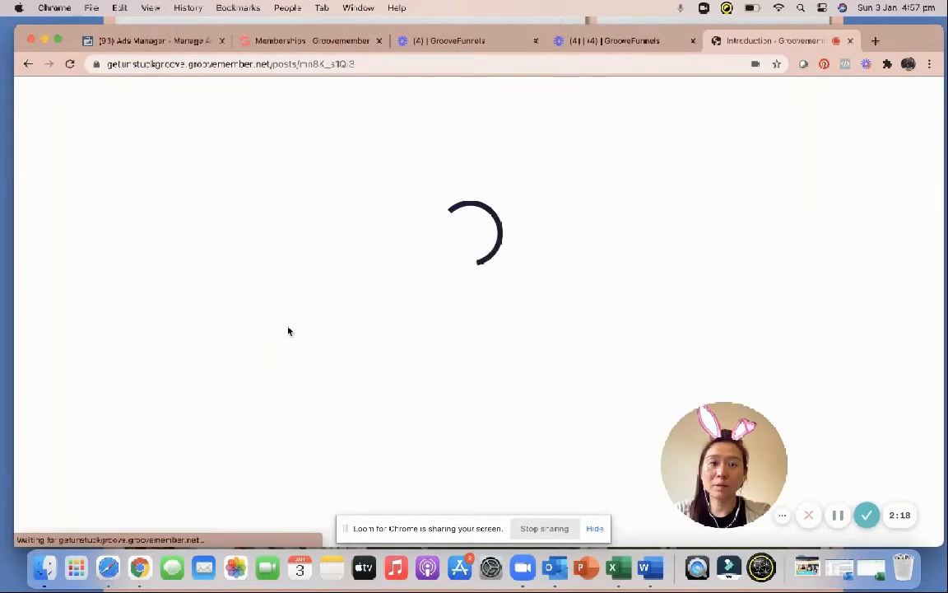
scroll(354, 300, "down", 7)
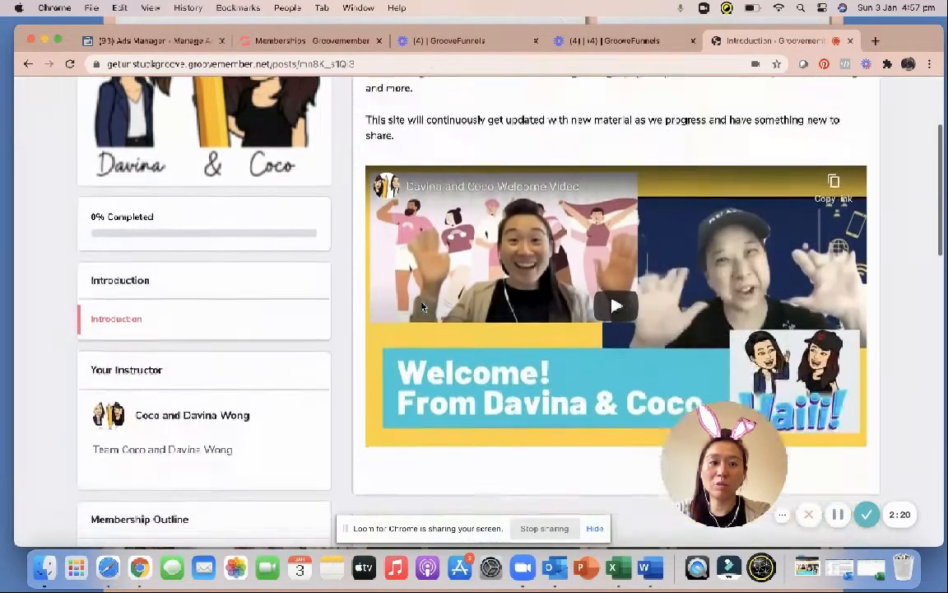
scroll(421, 307, "up", 7)
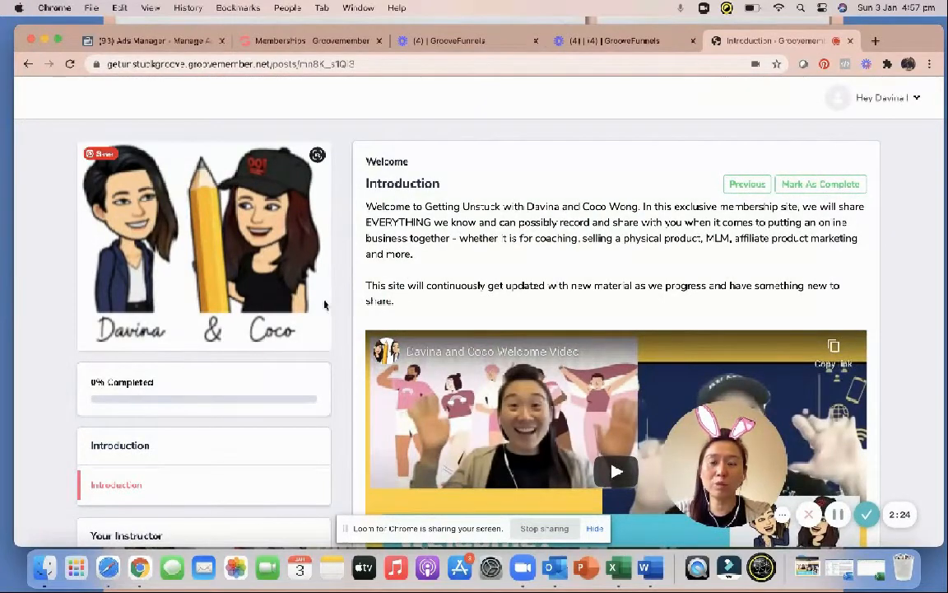
scroll(265, 385, "down", 6)
scroll(265, 385, "down", 5)
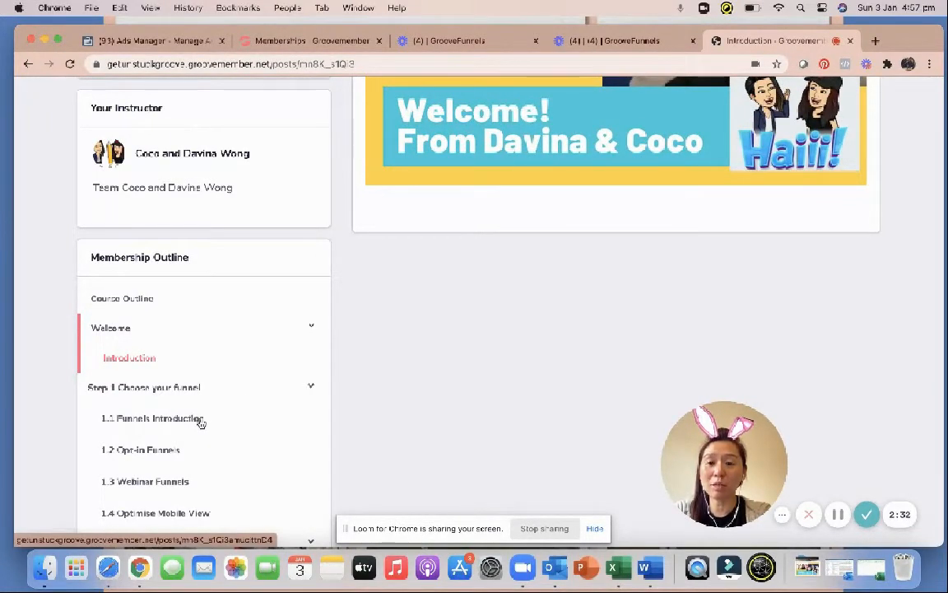
Open the 1.1 Funnels Introduction lesson under Step 1 Choose your funnel and view its content.
scroll(197, 401, "down", 5)
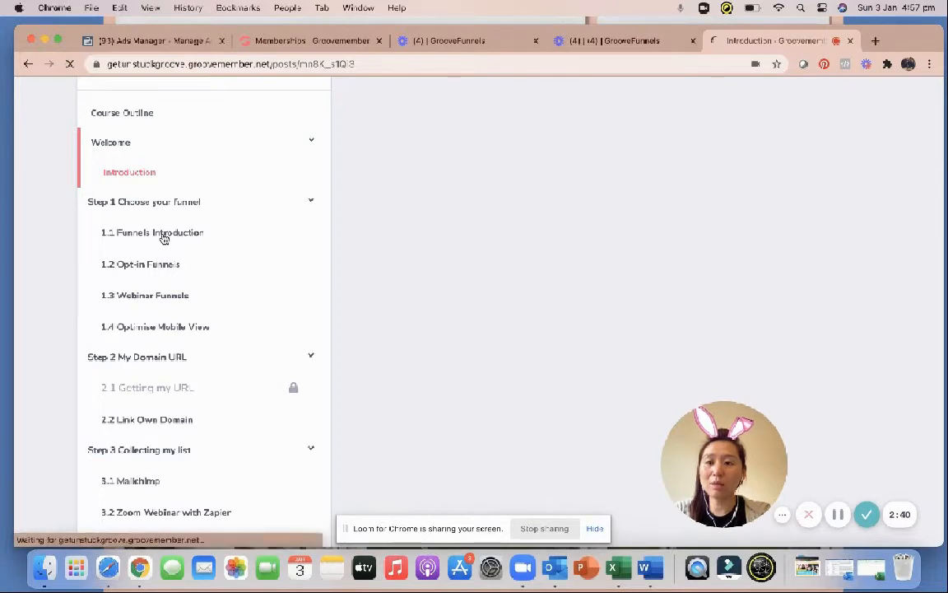
left_click(163, 237)
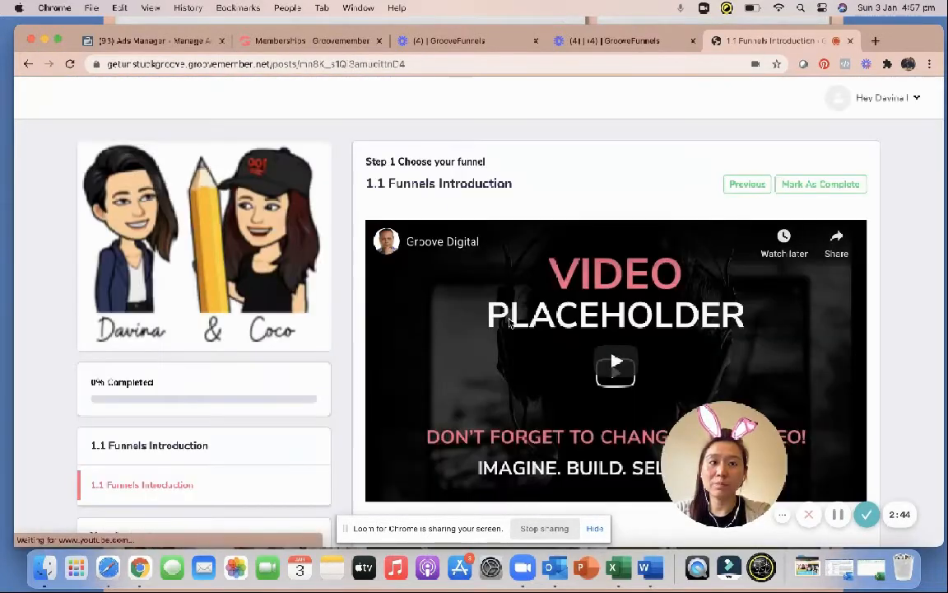
scroll(253, 337, "down", 5)
Open the 4. 1 Payment with Stripe lesson under Step 4 Collect Payment and look over the Membership Outline.
scroll(254, 337, "down", 9)
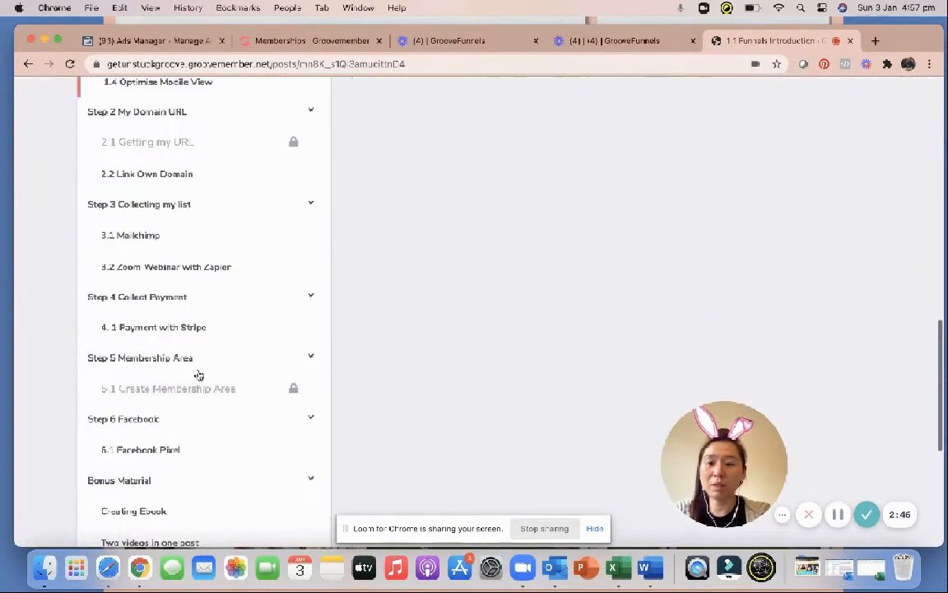
left_click(196, 328)
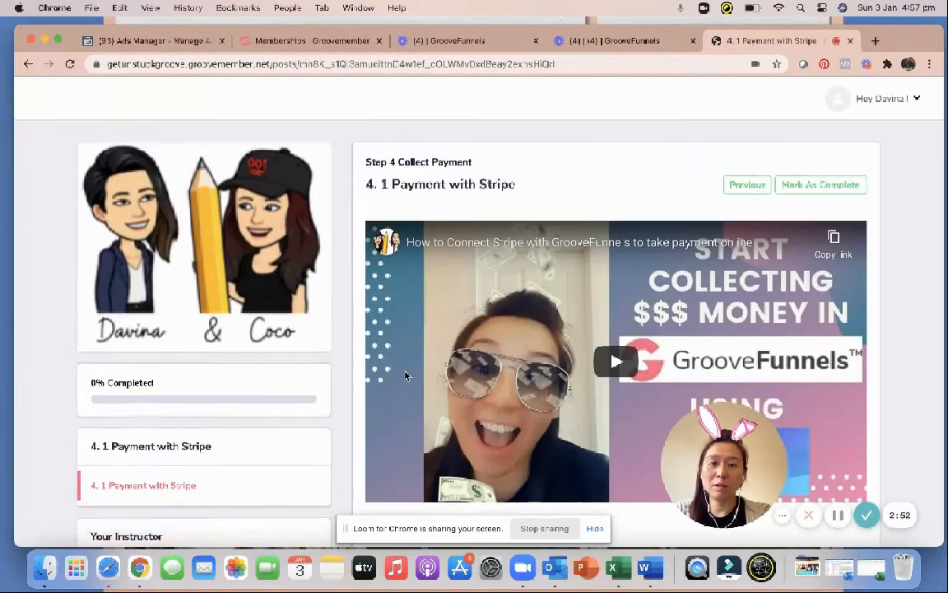
scroll(405, 376, "down", 1)
scroll(405, 376, "down", 10)
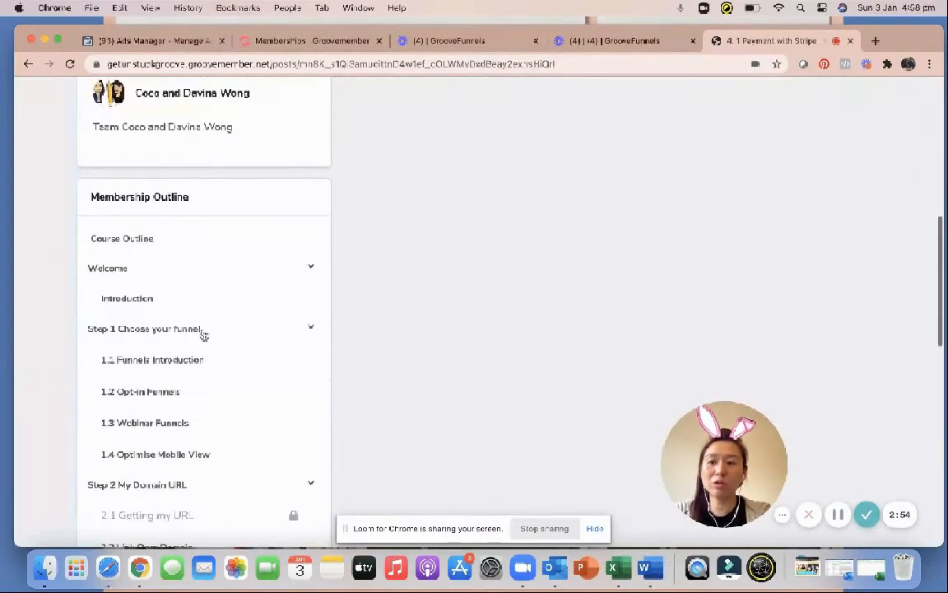
scroll(148, 485, "down", 5)
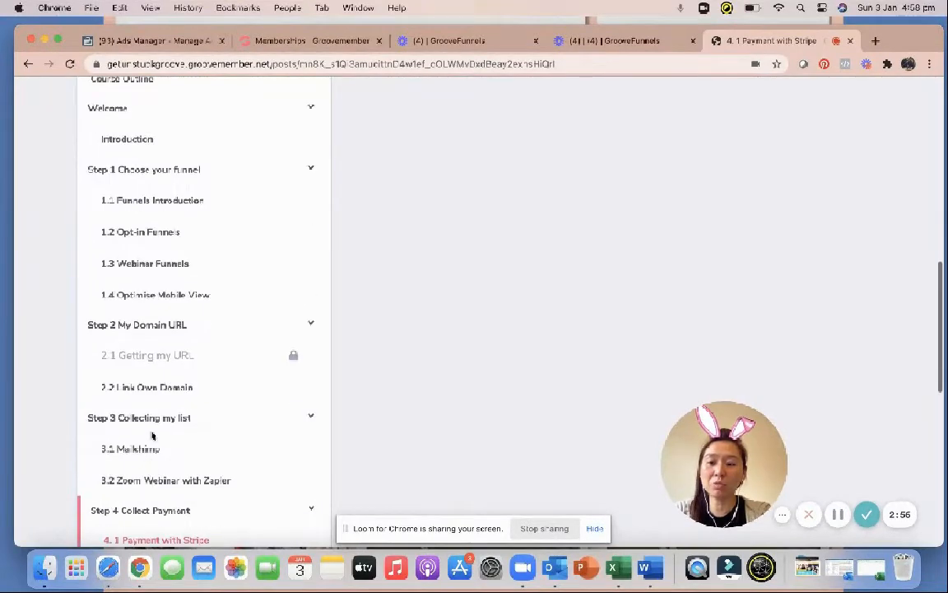
scroll(173, 420, "down", 1)
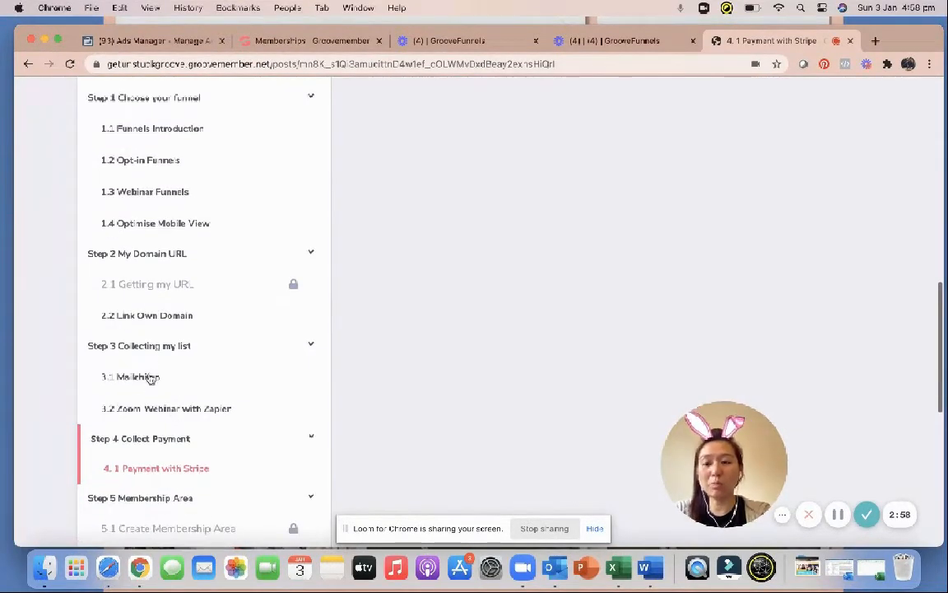
View the header area of the 4. 1 Payment with Stripe lesson and switch back to the GrooveMember admin page.
scroll(165, 224, "up", 2)
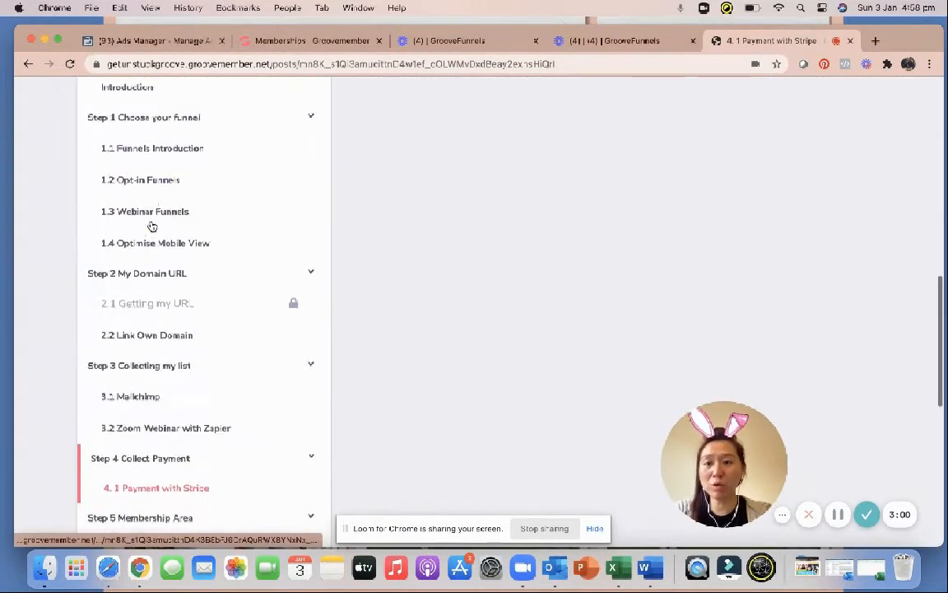
scroll(175, 189, "up", 15)
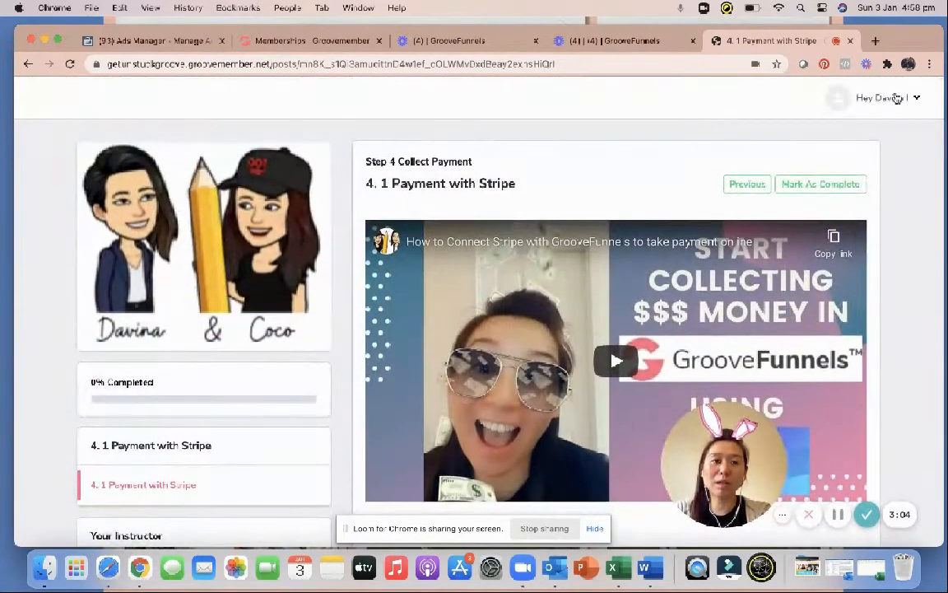
left_click(428, 39)
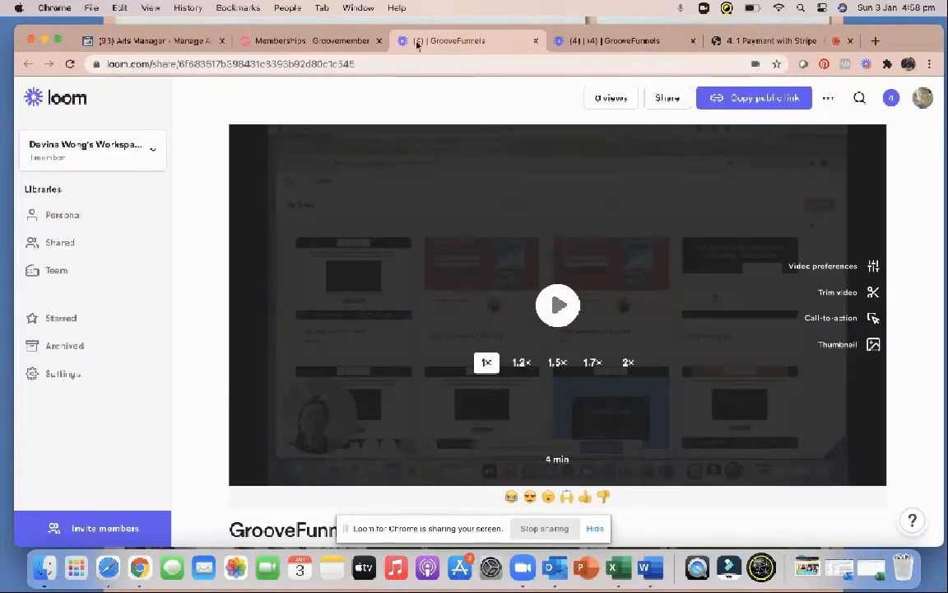
left_click(313, 39)
left_click(516, 466)
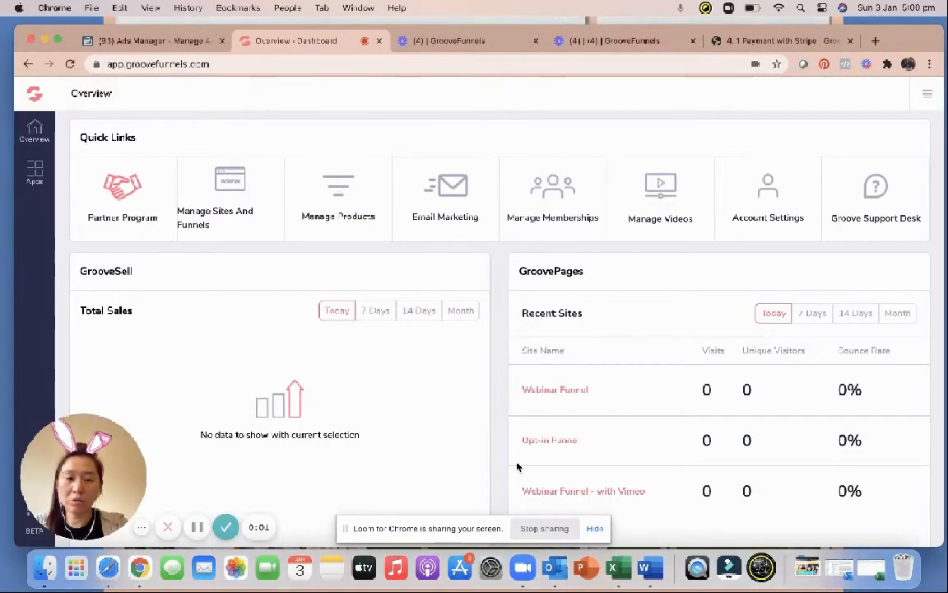
mouse_move(96, 487)
left_click_drag(97, 487, 739, 476)
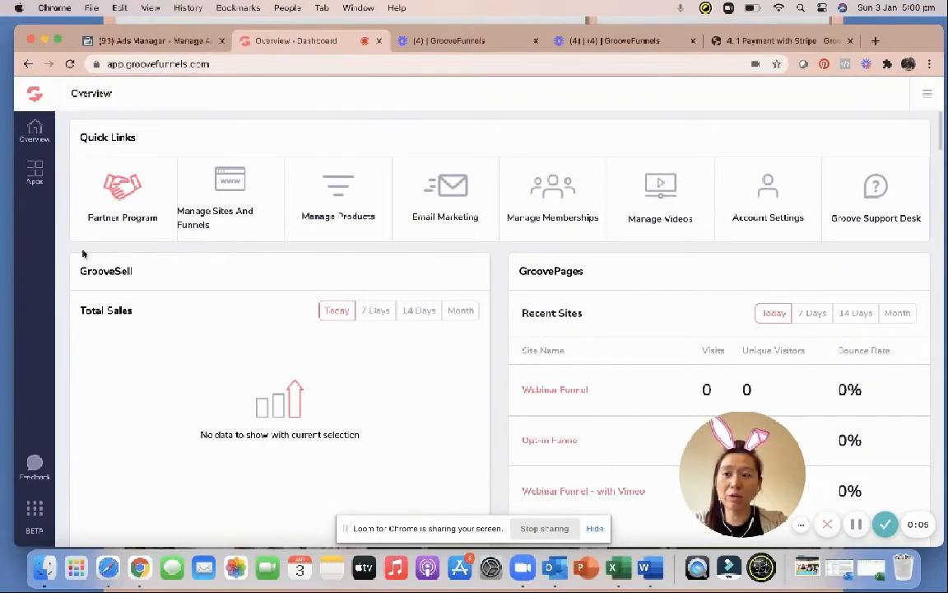
Switch to the GrooveMember app and open its Memberships list.
left_click(35, 510)
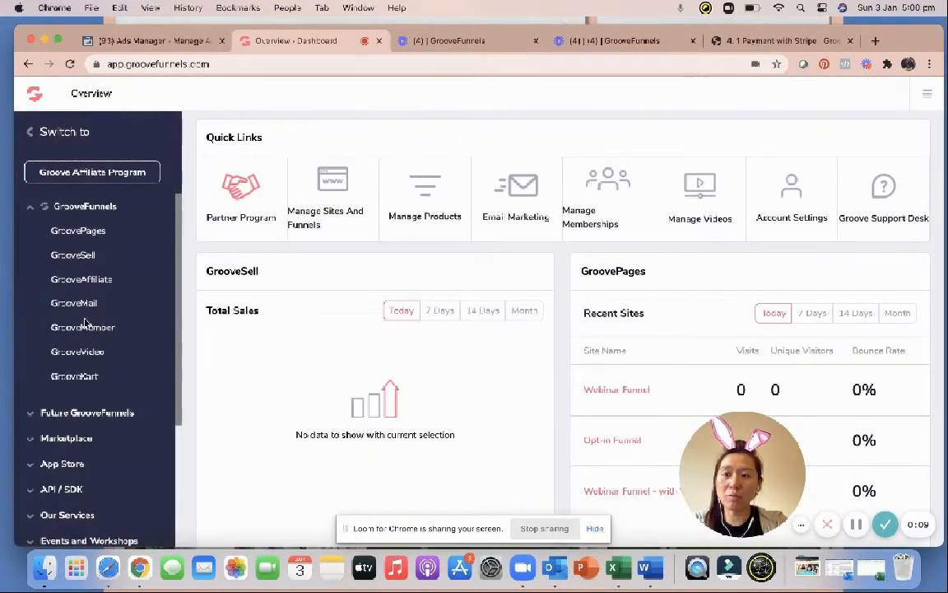
left_click(82, 327)
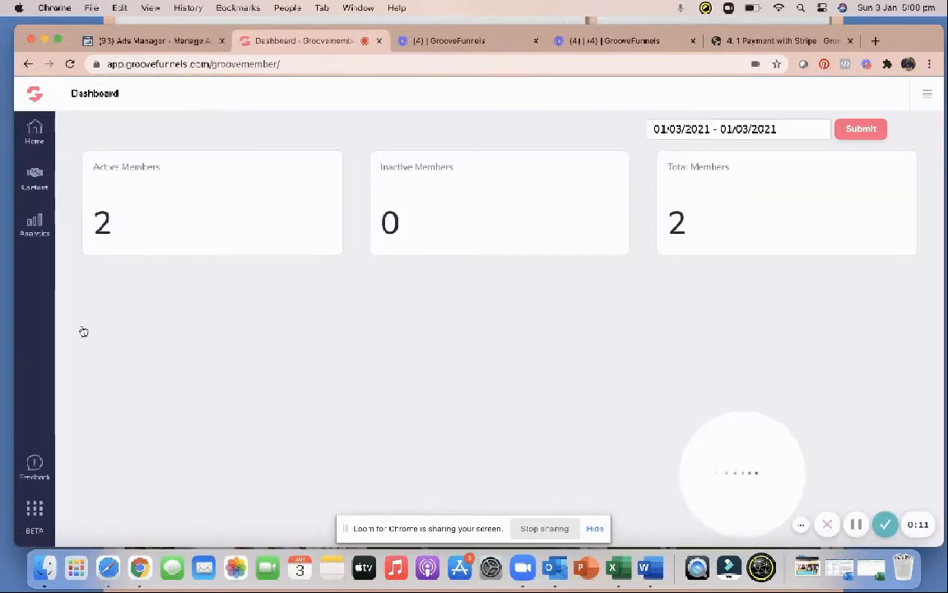
left_click(37, 180)
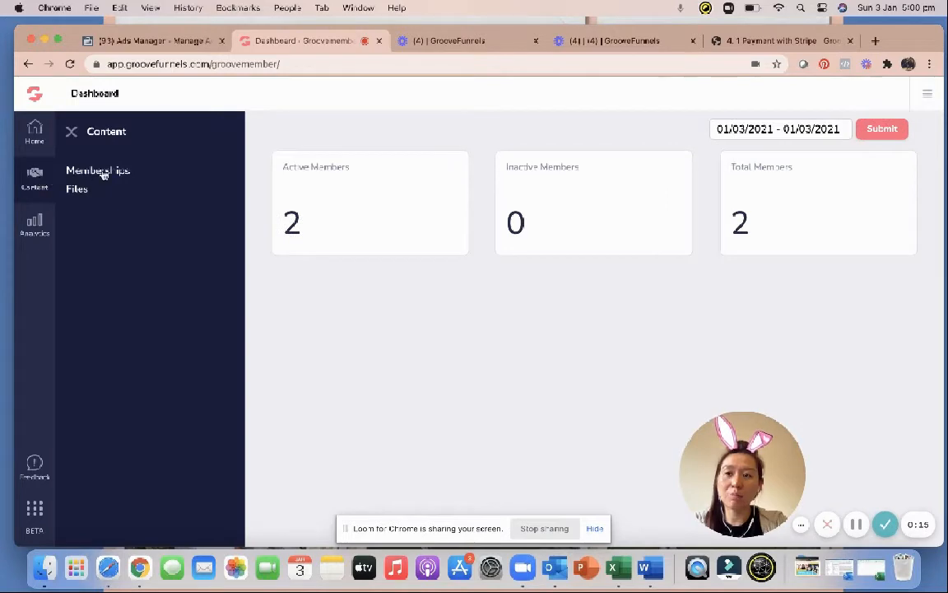
left_click(103, 173)
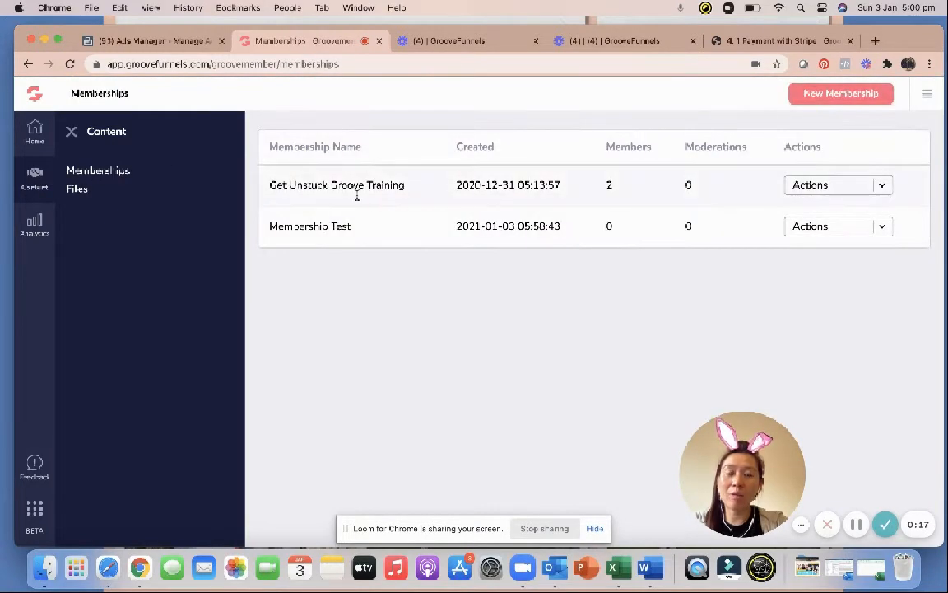
Create a new membership named "Davina Coaching" with the subdomain "davinacoaching".
left_click(830, 97)
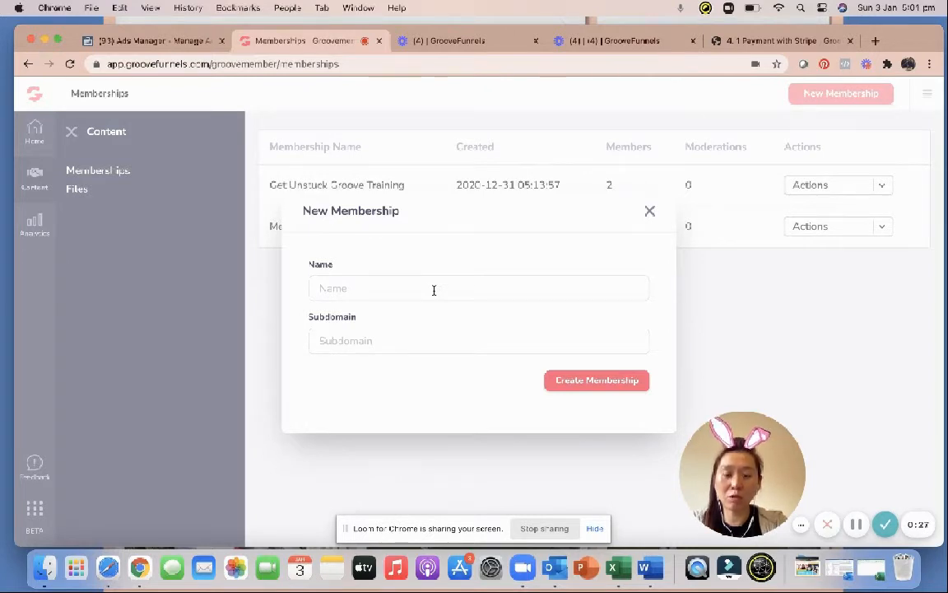
type("Cav")
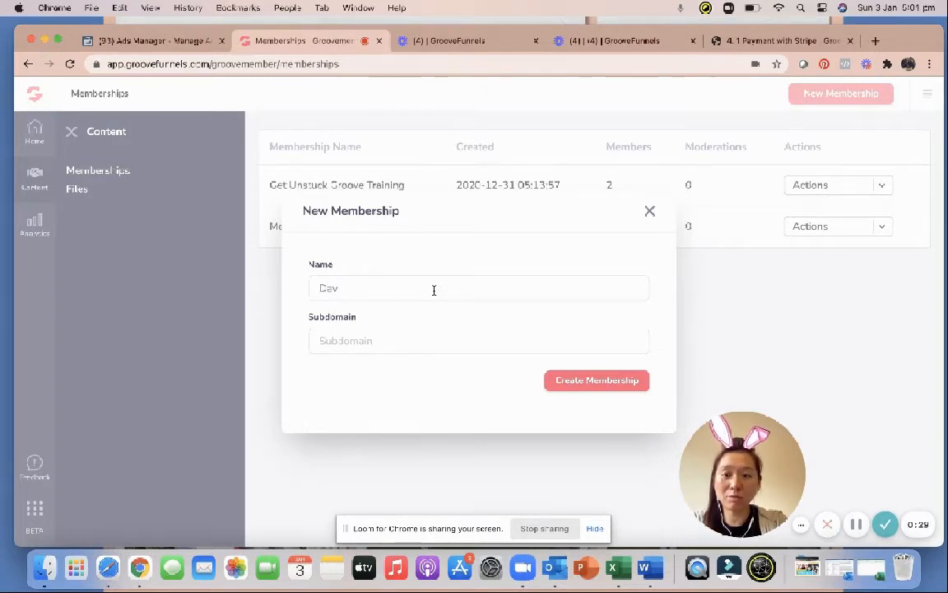
type("ina Coaching")
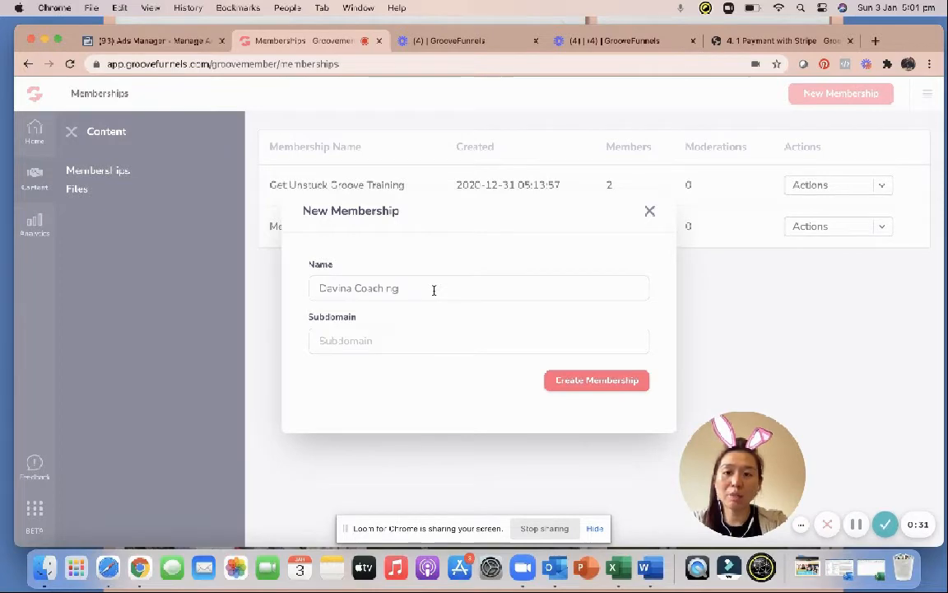
key("Tab")
type("davinacoach")
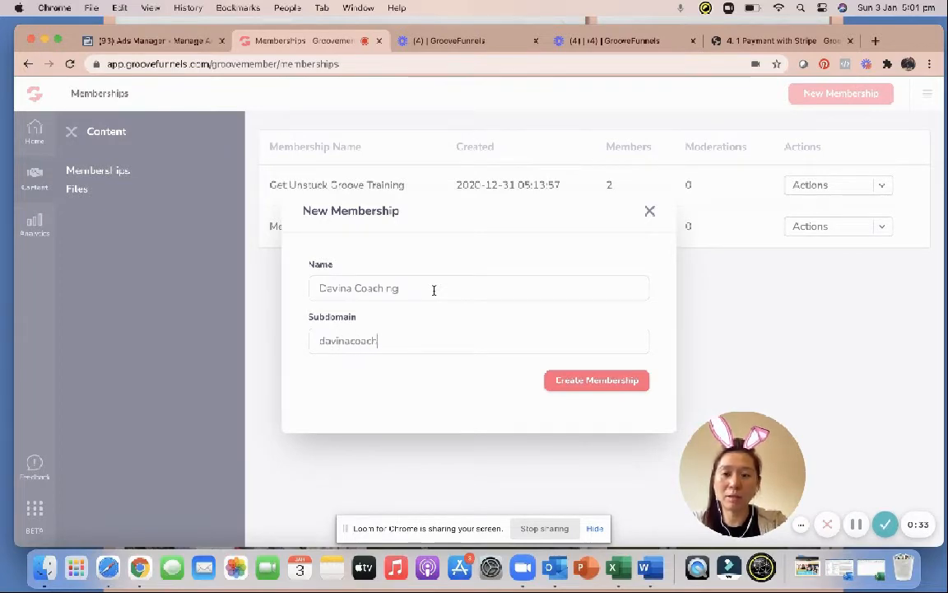
type("ing")
left_click(596, 382)
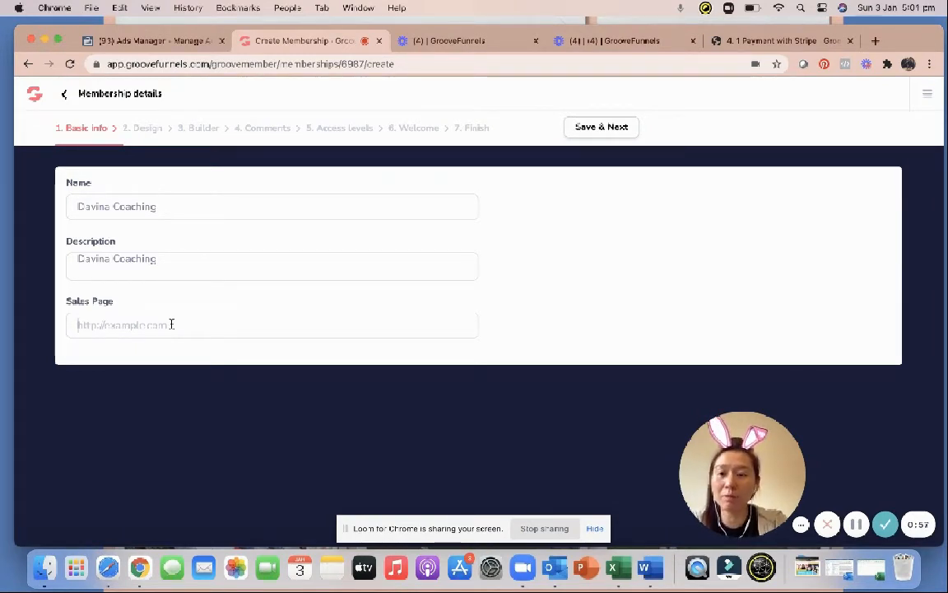
type("http")
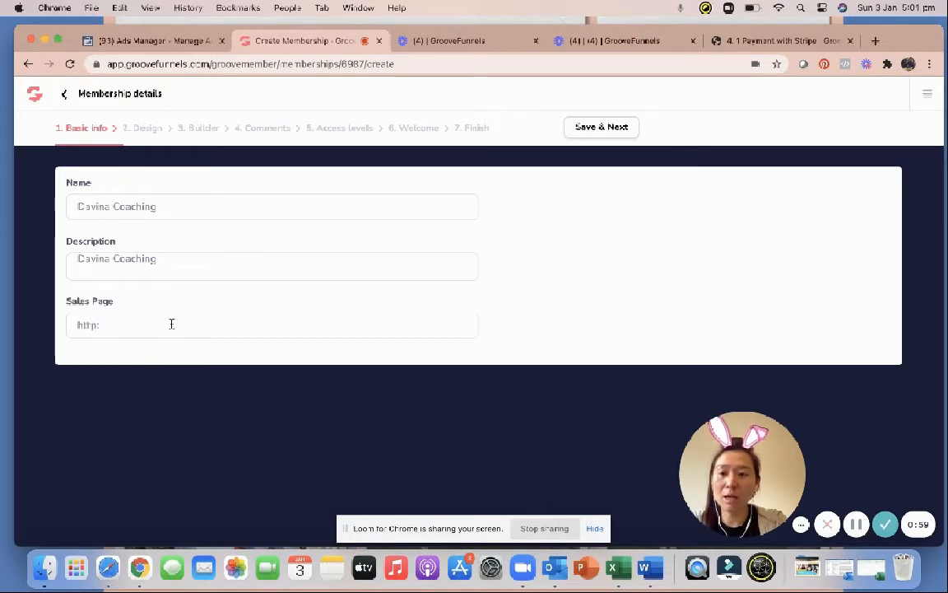
type("://")
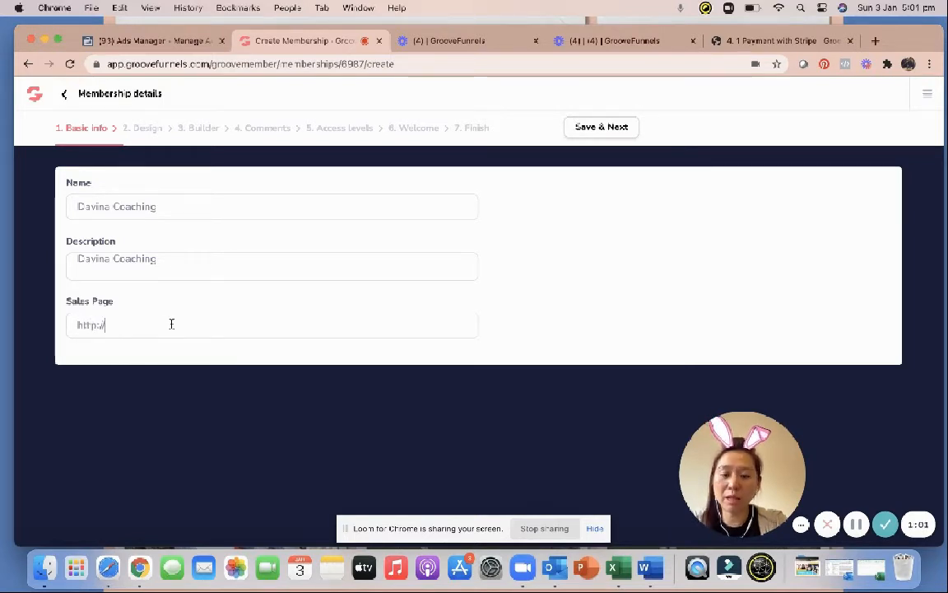
type("salespa")
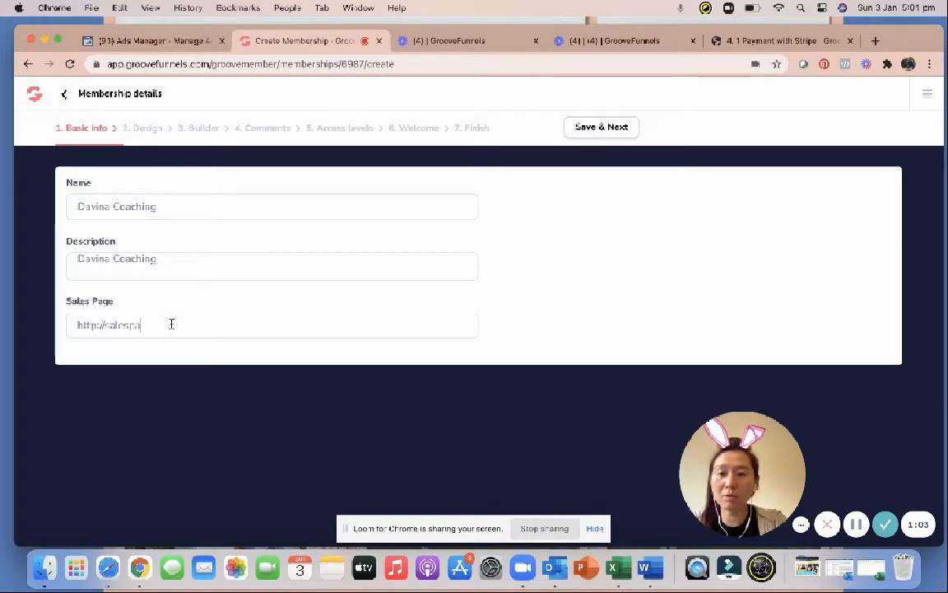
type("ge.com")
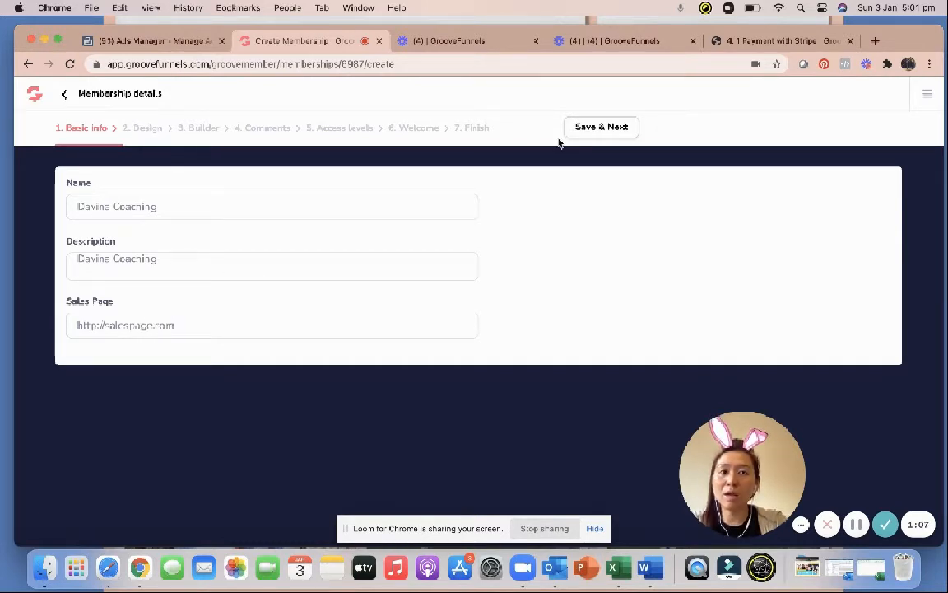
left_click(586, 135)
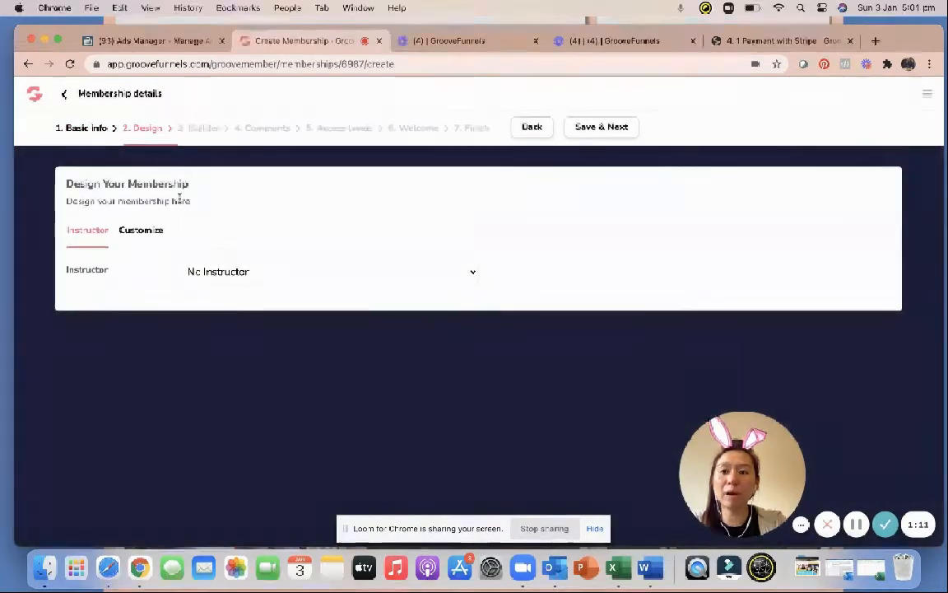
left_click(225, 275)
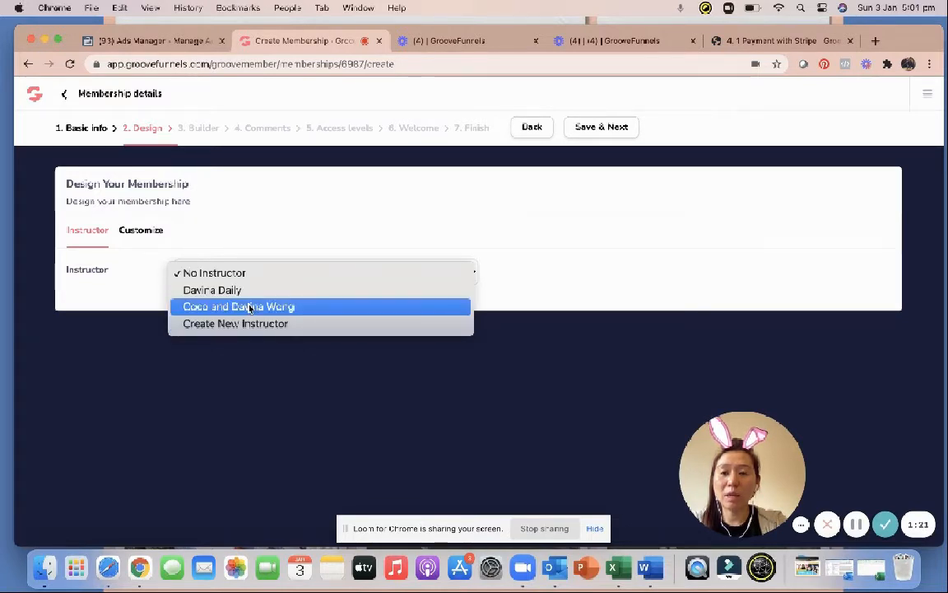
left_click(249, 307)
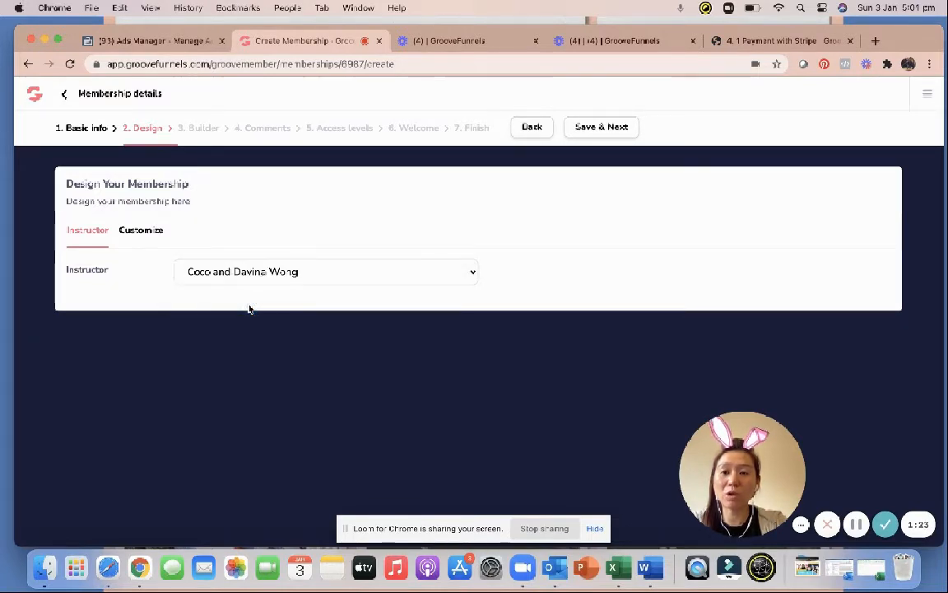
left_click(248, 273)
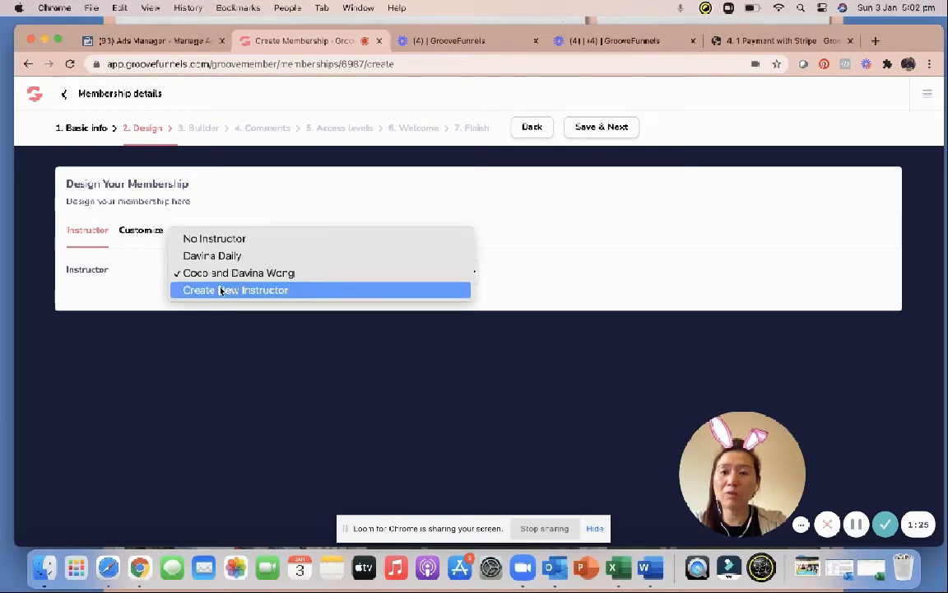
left_click(221, 291)
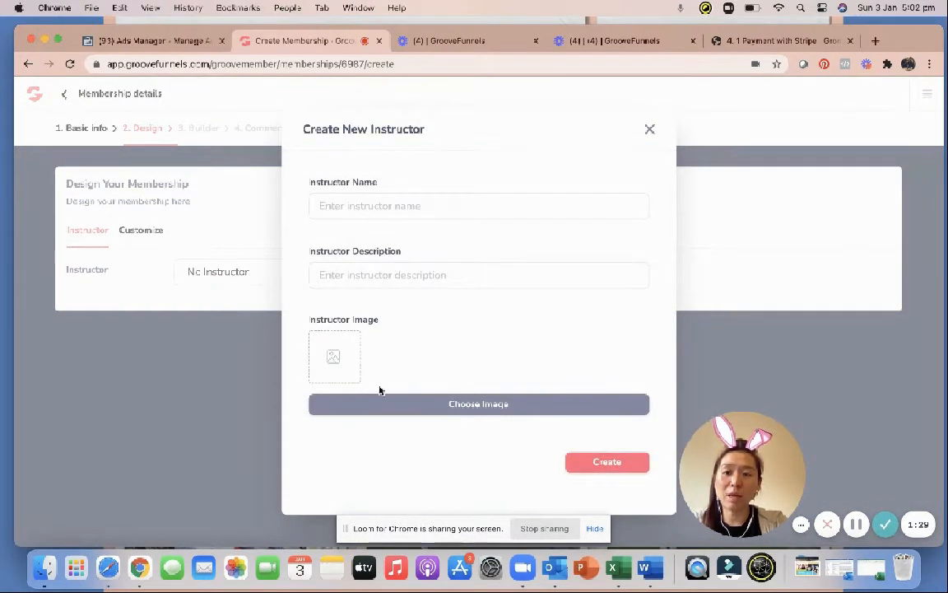
left_click(648, 129)
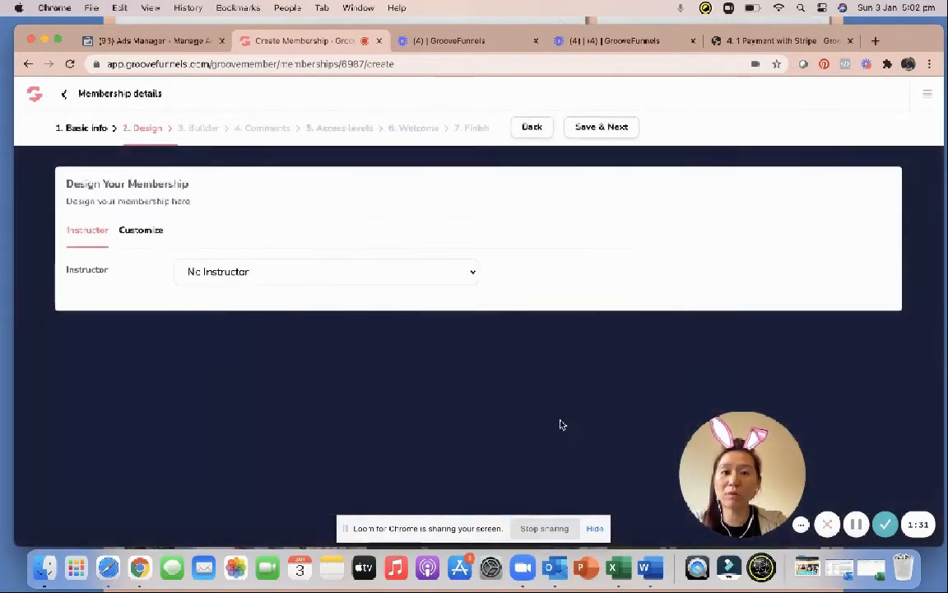
Assign the first existing instructor to the membership and review the Customize design options against the live lesson page.
left_click(241, 274)
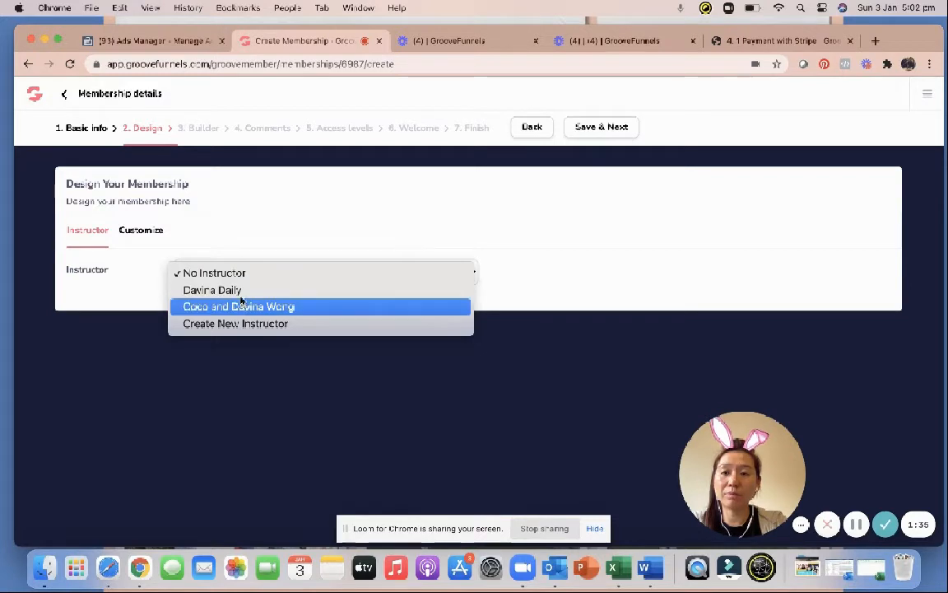
left_click(241, 292)
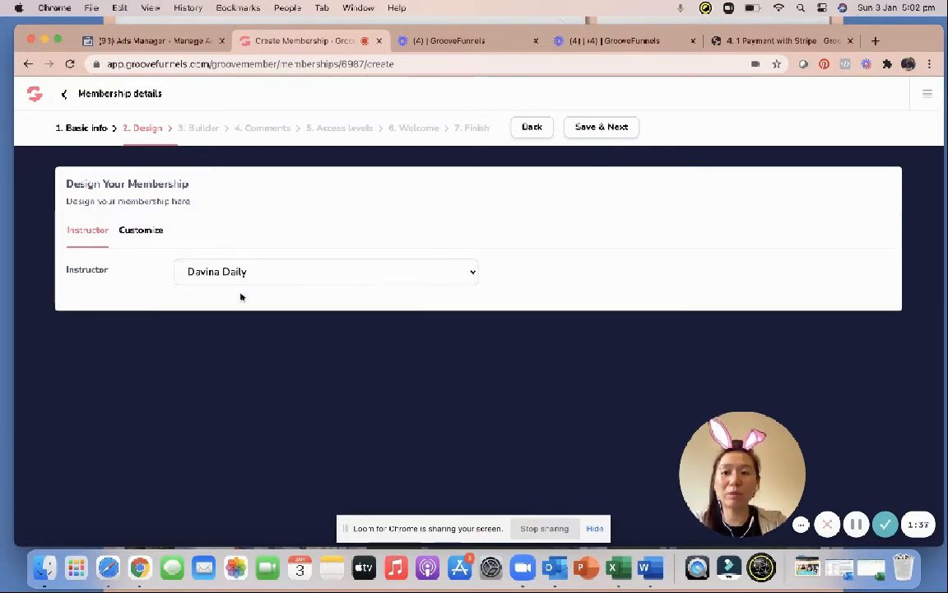
left_click(153, 232)
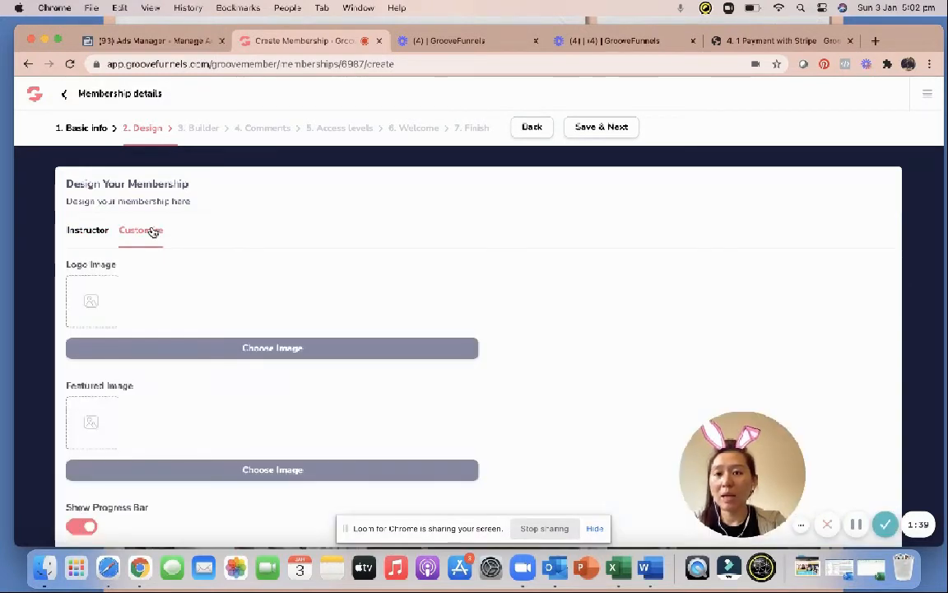
scroll(178, 288, "down", 1)
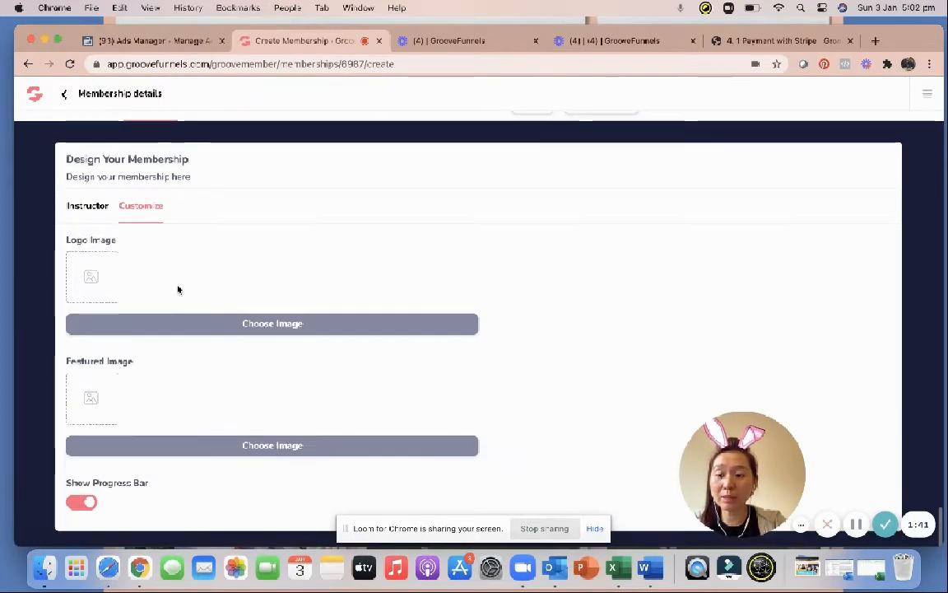
scroll(178, 288, "up", 1)
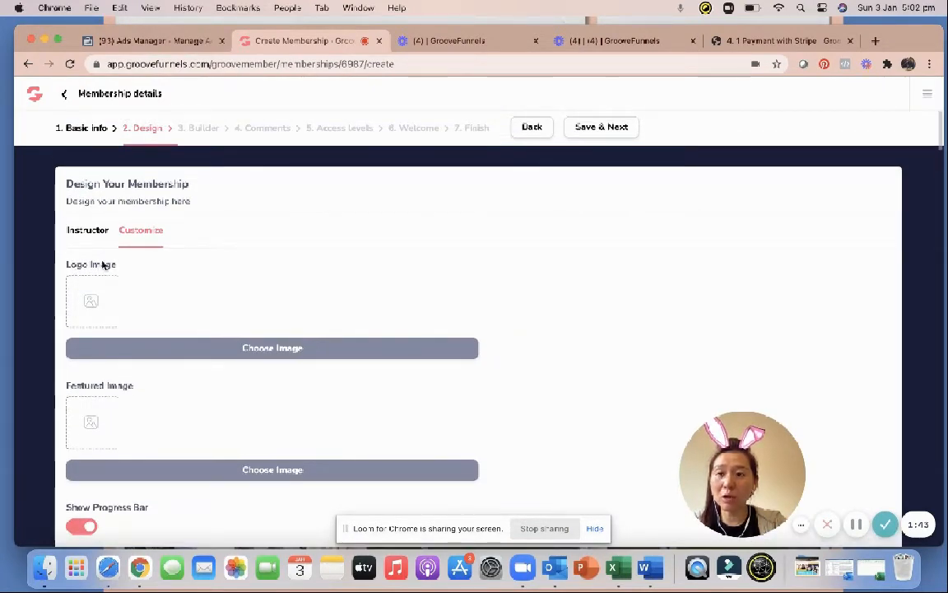
scroll(182, 457, "down", 1)
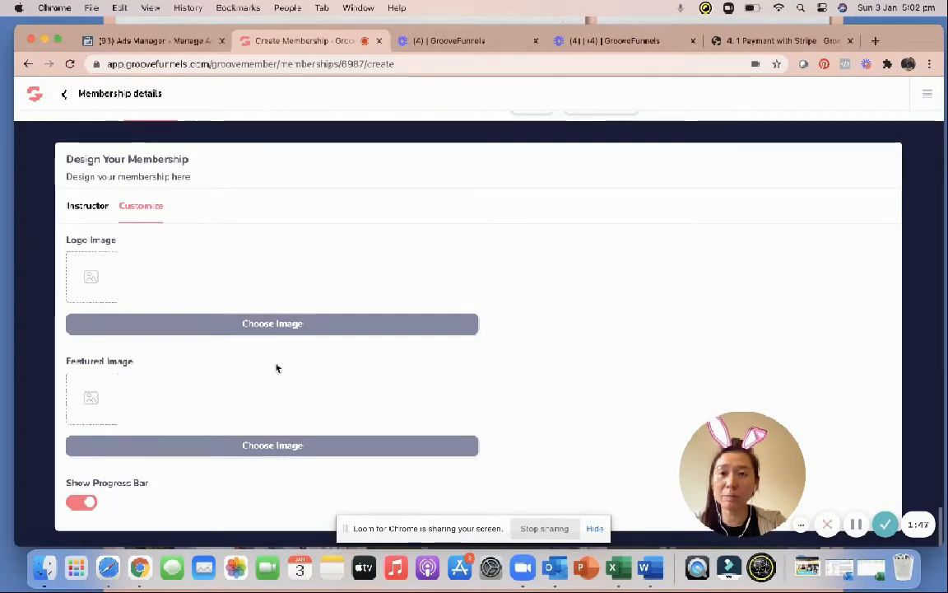
left_click(741, 43)
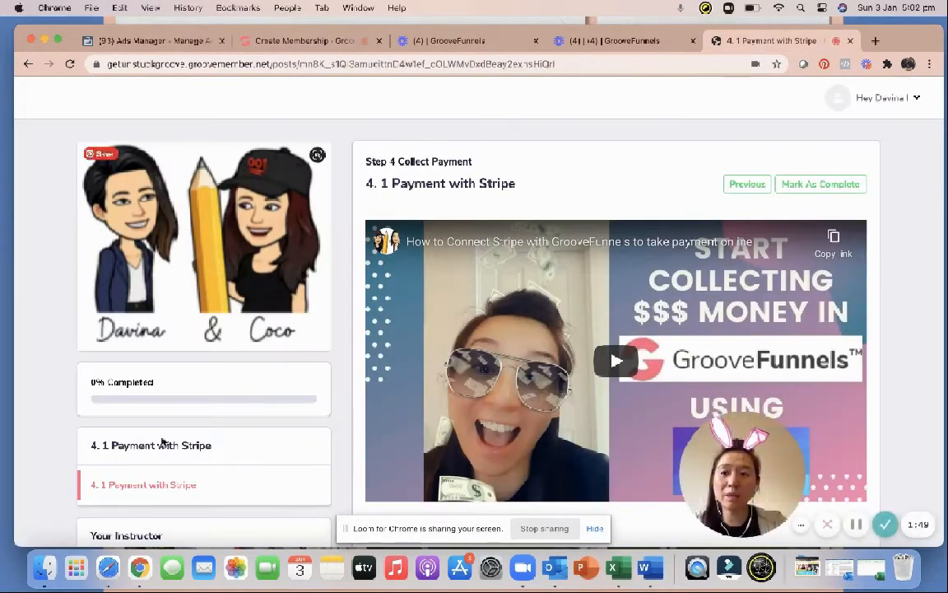
left_click(333, 41)
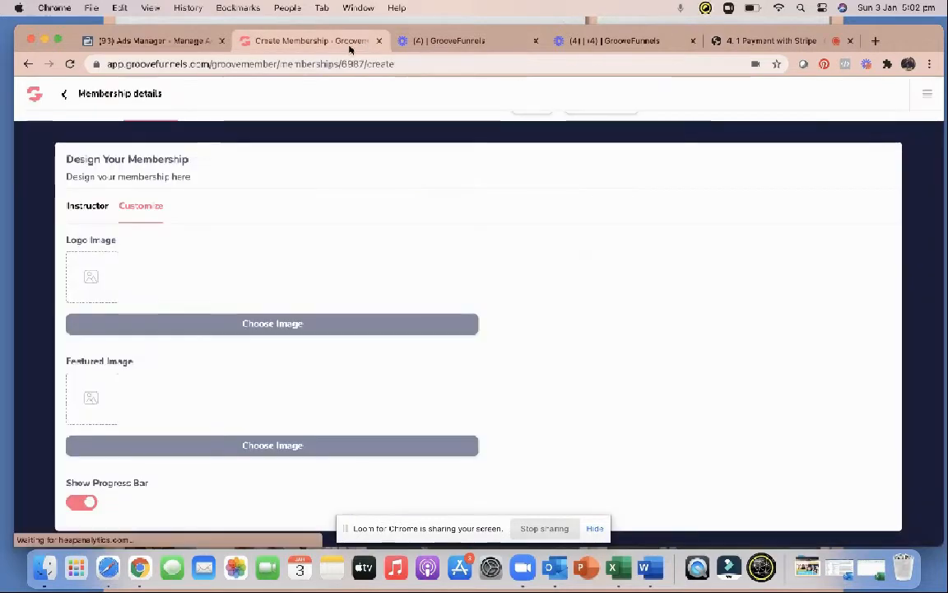
scroll(181, 366, "up", 1)
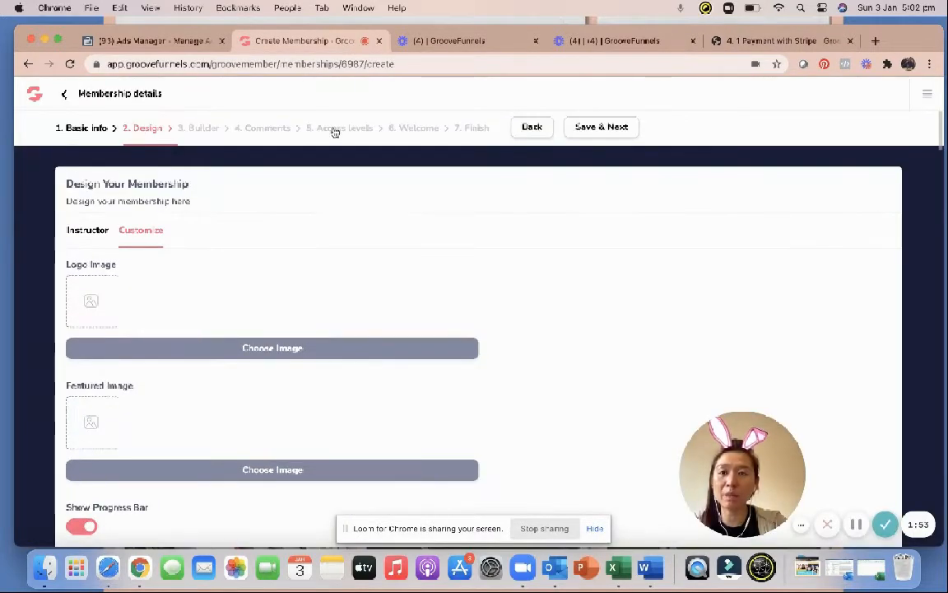
Save the membership's Design settings and open the membership Builder.
left_click(592, 129)
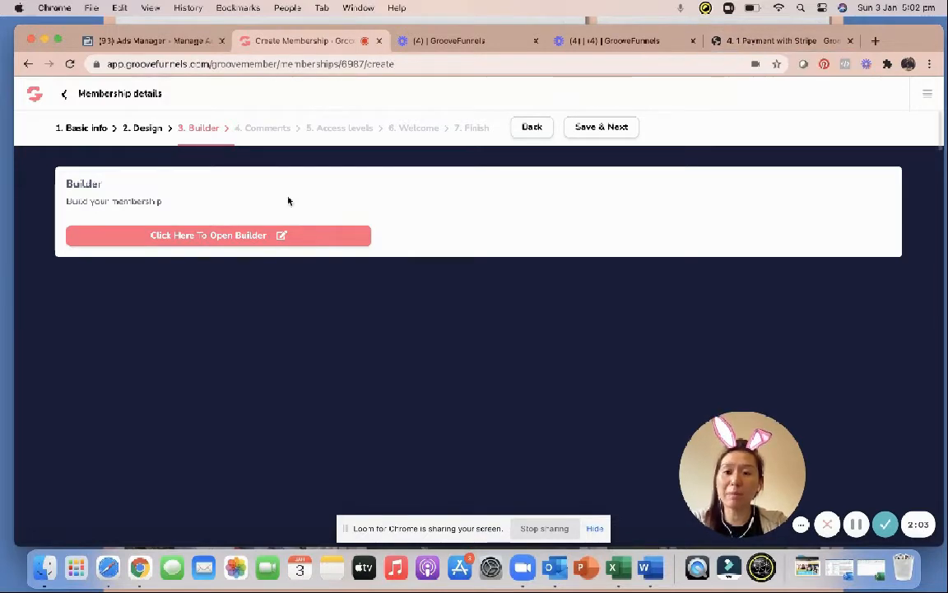
left_click(194, 239)
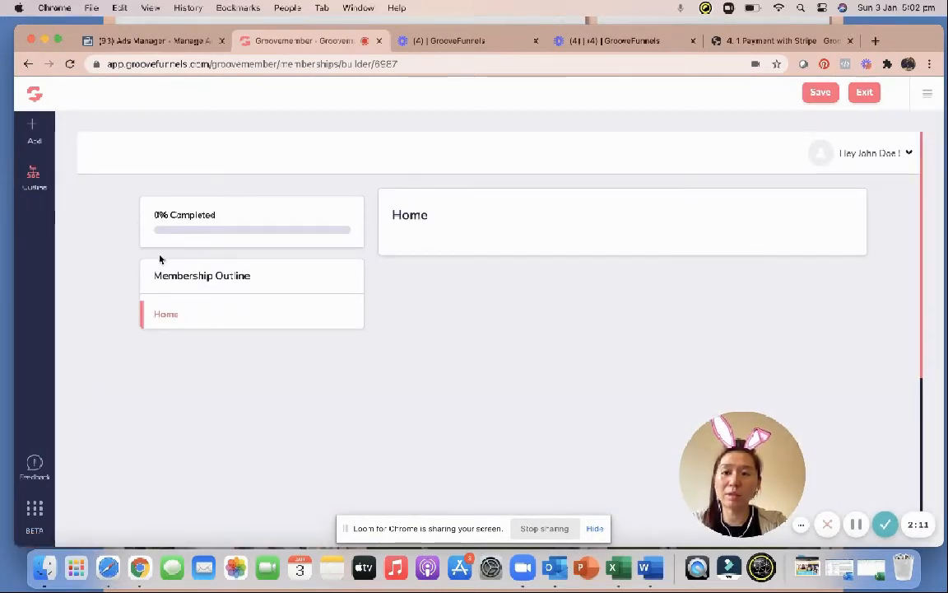
Rename the Home page in the membership outline to "Membership Outline".
left_click(34, 175)
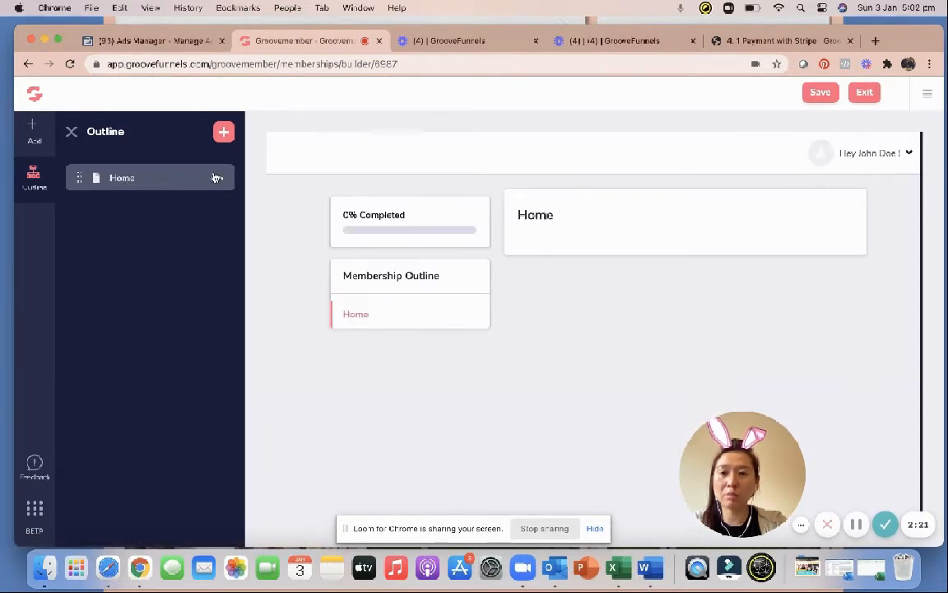
left_click(215, 178)
left_click(119, 213)
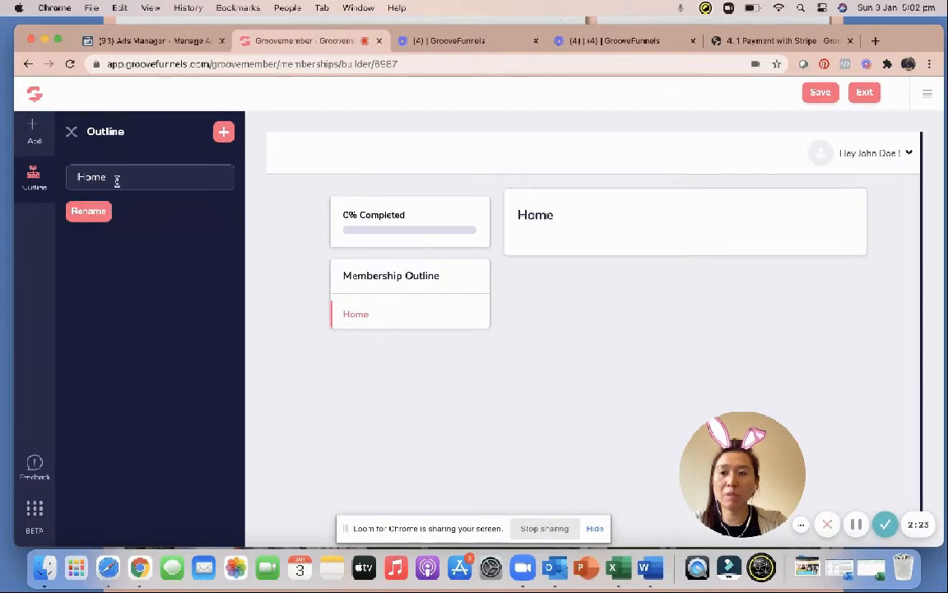
left_click_drag(114, 182, 41, 154)
type("Me")
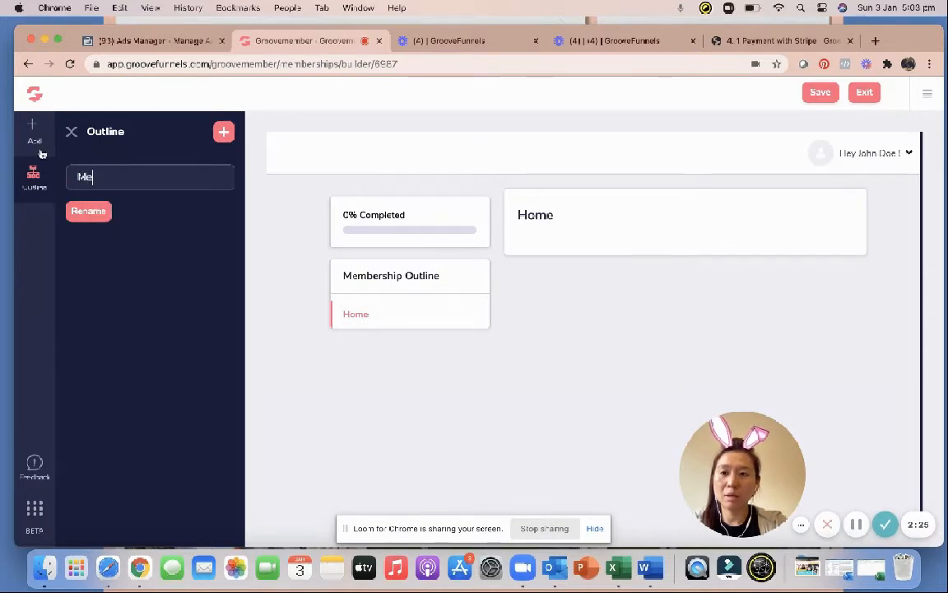
type("moership Outline")
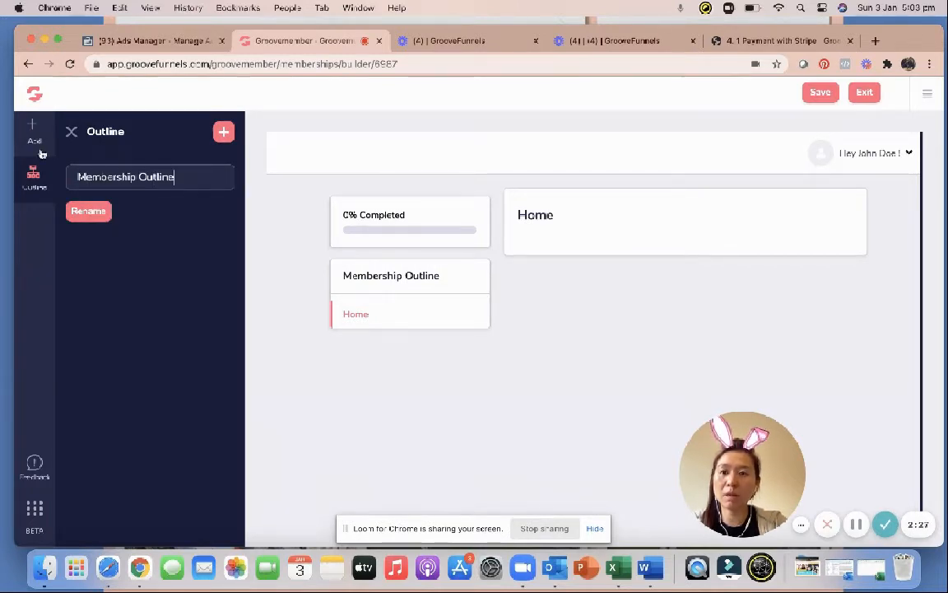
left_click(88, 211)
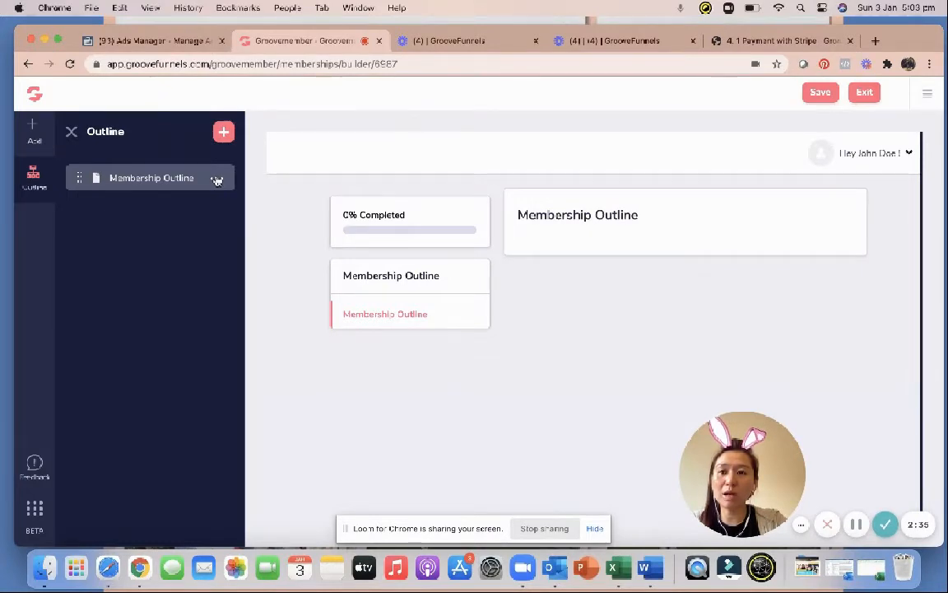
Add a new category named "Introduction" to the membership outline.
left_click(223, 134)
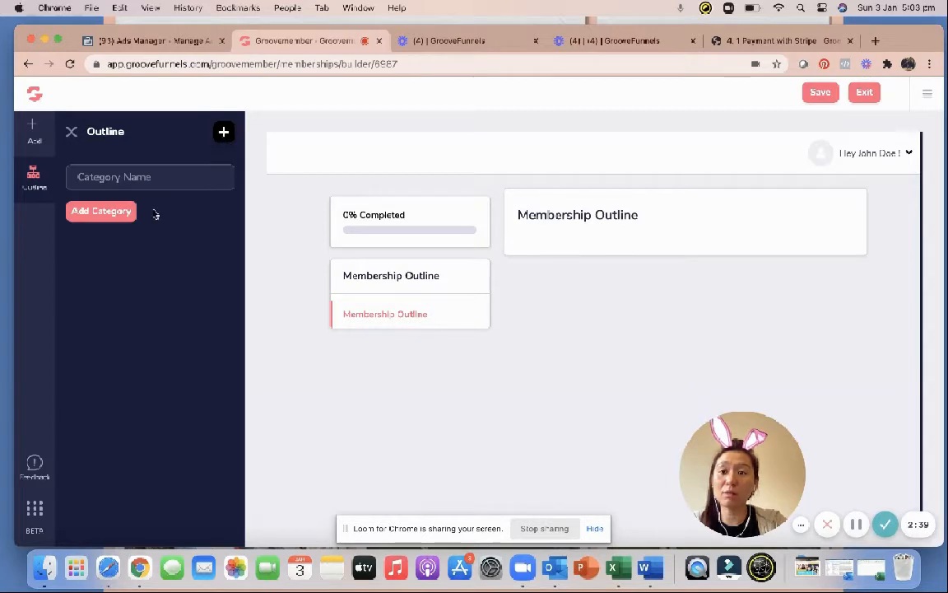
type("Intro")
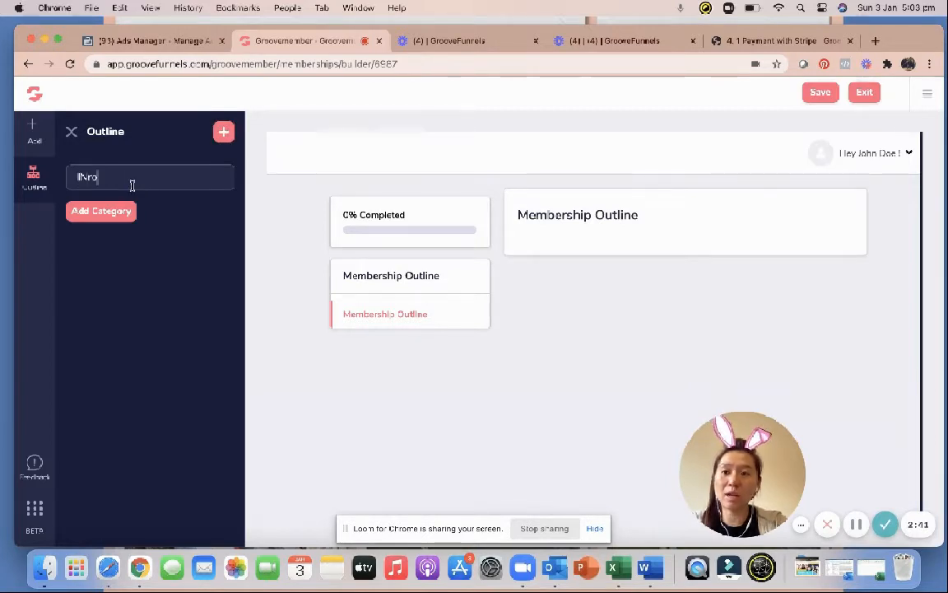
type("du")
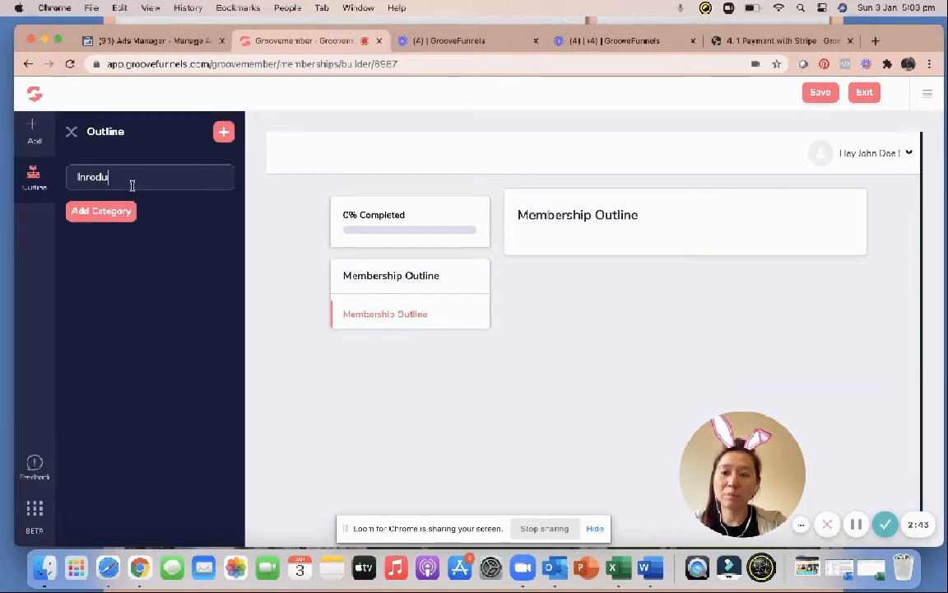
type("ction")
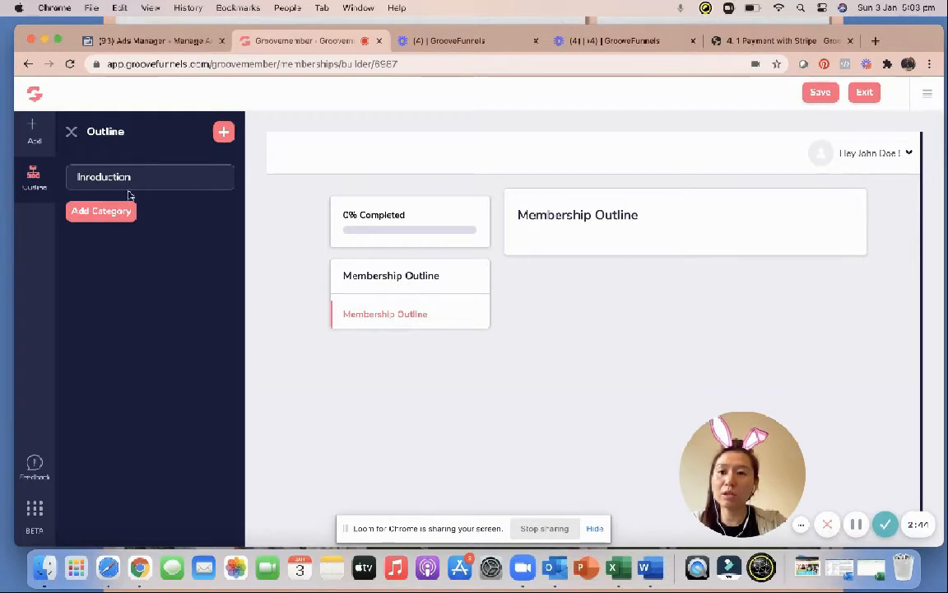
left_click(88, 179)
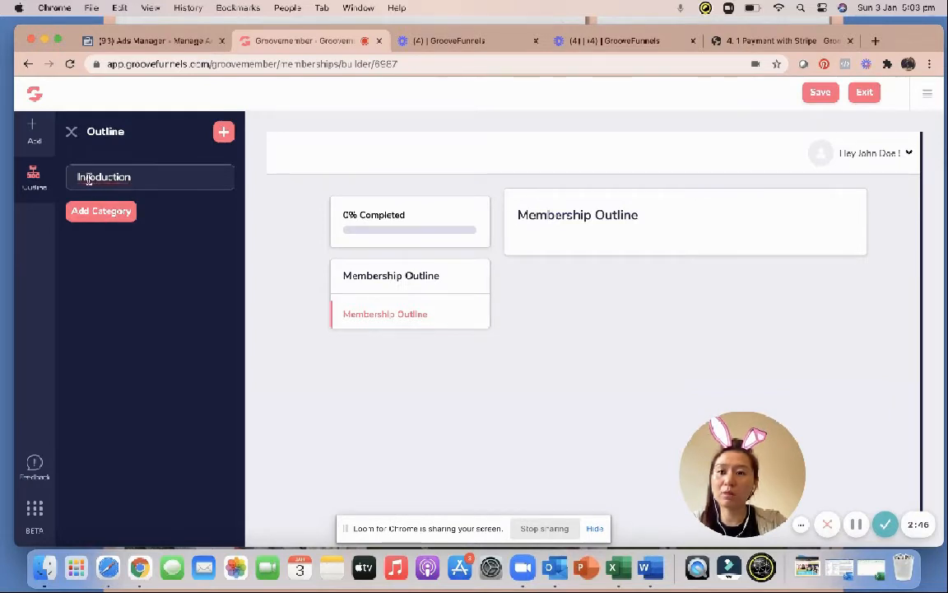
left_click(125, 213)
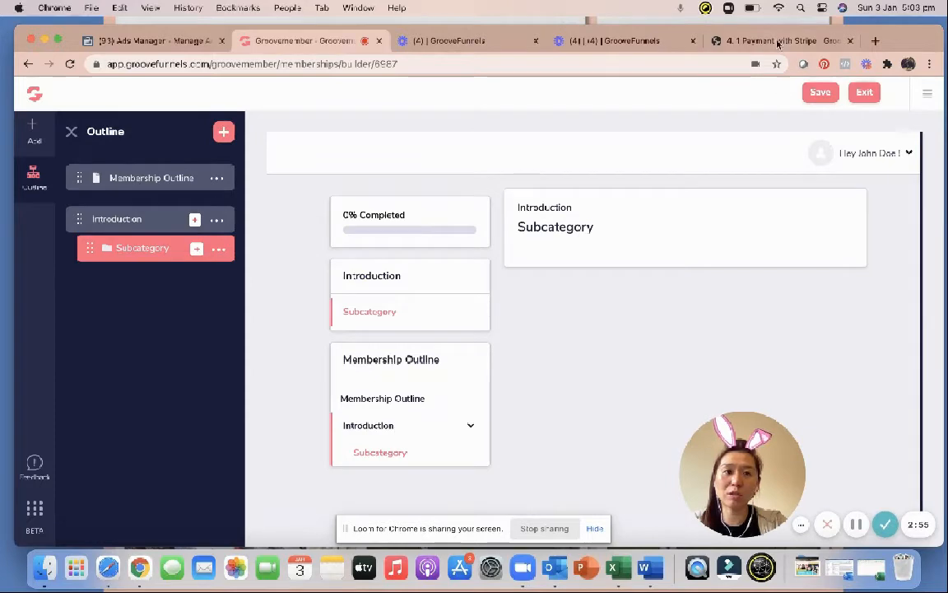
Check the Membership Outline on the live lesson page and rename the Introduction category to "Welcome".
left_click(740, 40)
scroll(196, 392, "down", 1)
scroll(196, 391, "down", 5)
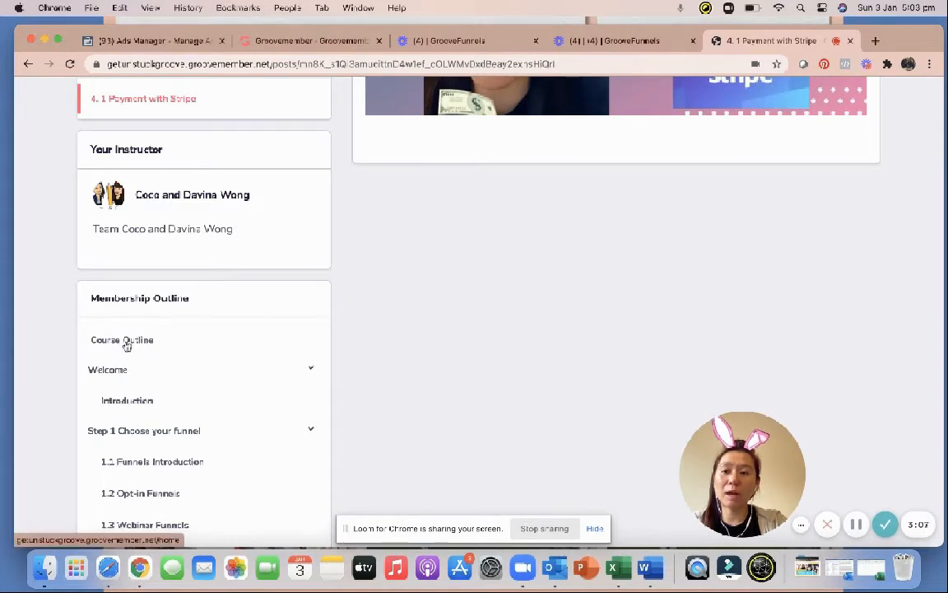
left_click(327, 41)
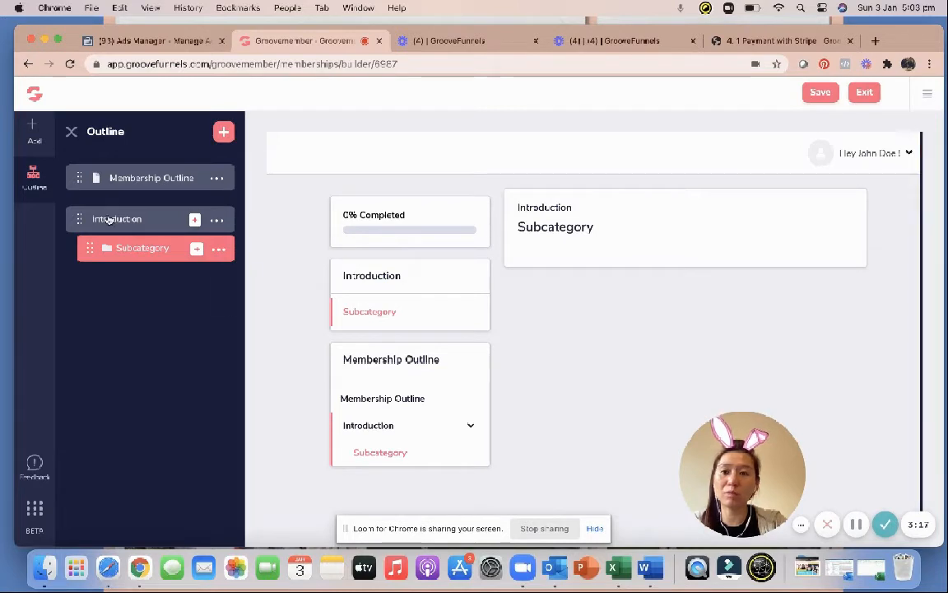
left_click(215, 220)
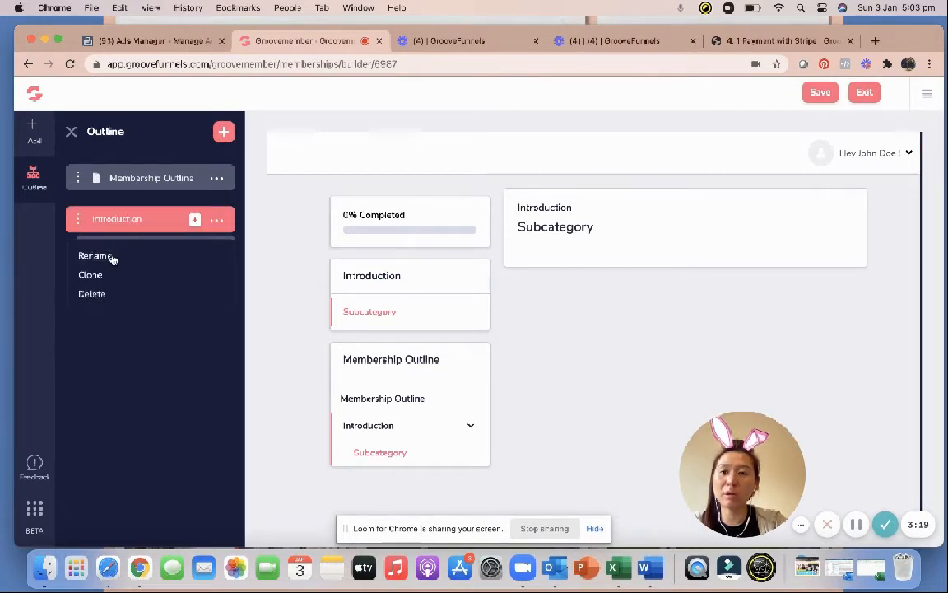
left_click(112, 260)
left_click_drag(136, 176, 1, 169)
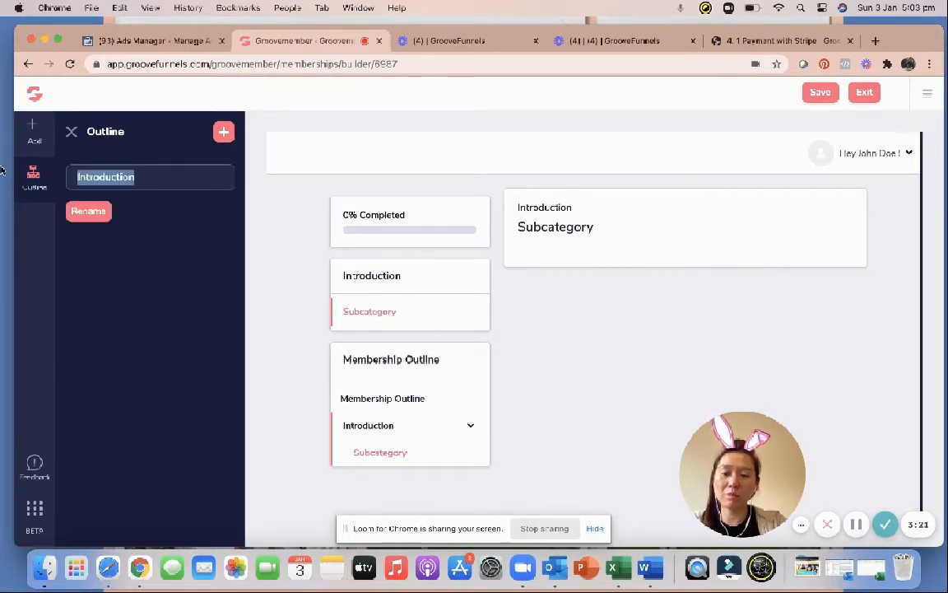
type("Welcome")
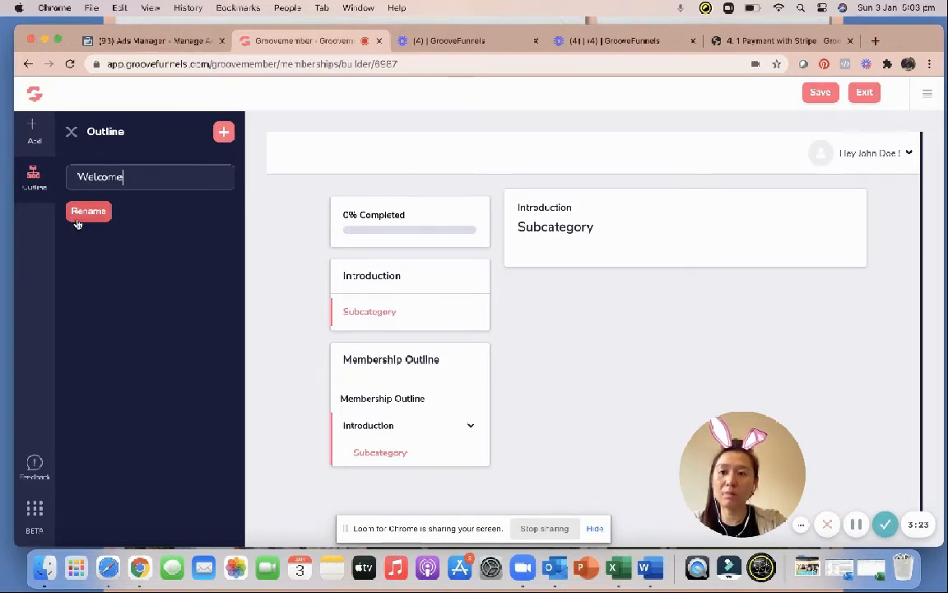
left_click(77, 217)
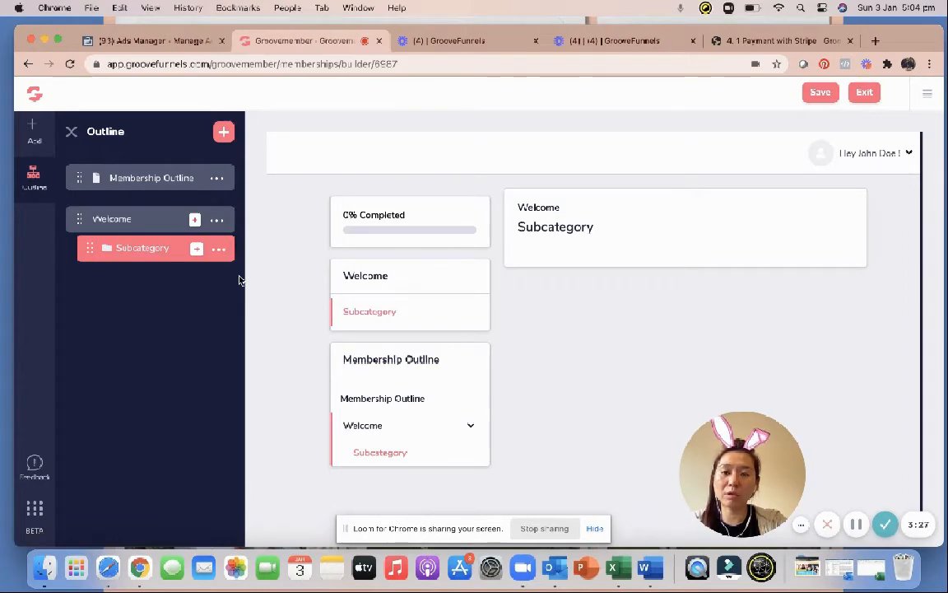
Compare with the live lesson page's outline and rename the subcategory under Welcome to "Introduction".
left_click(774, 40)
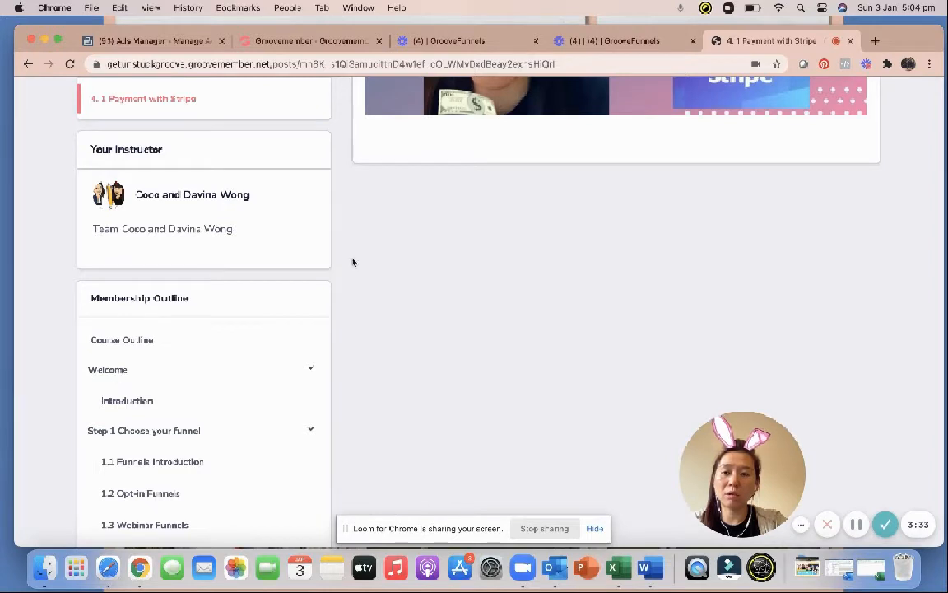
left_click(339, 38)
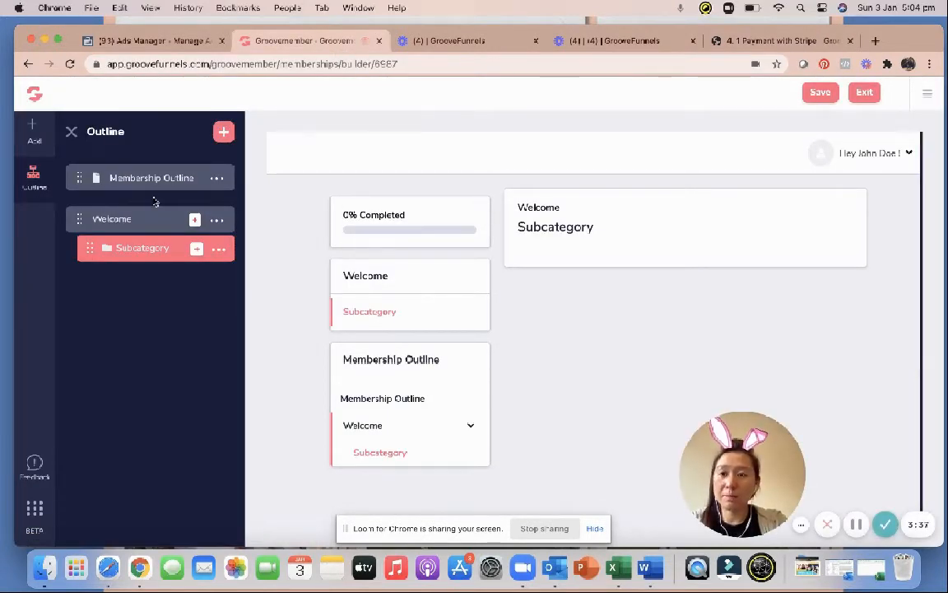
left_click(217, 248)
left_click(100, 285)
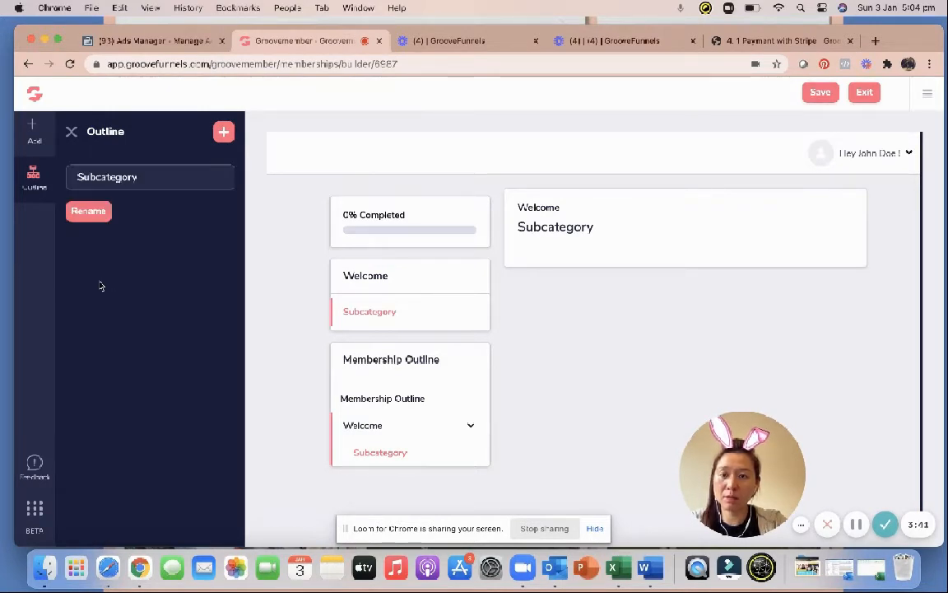
left_click_drag(147, 187, 70, 171)
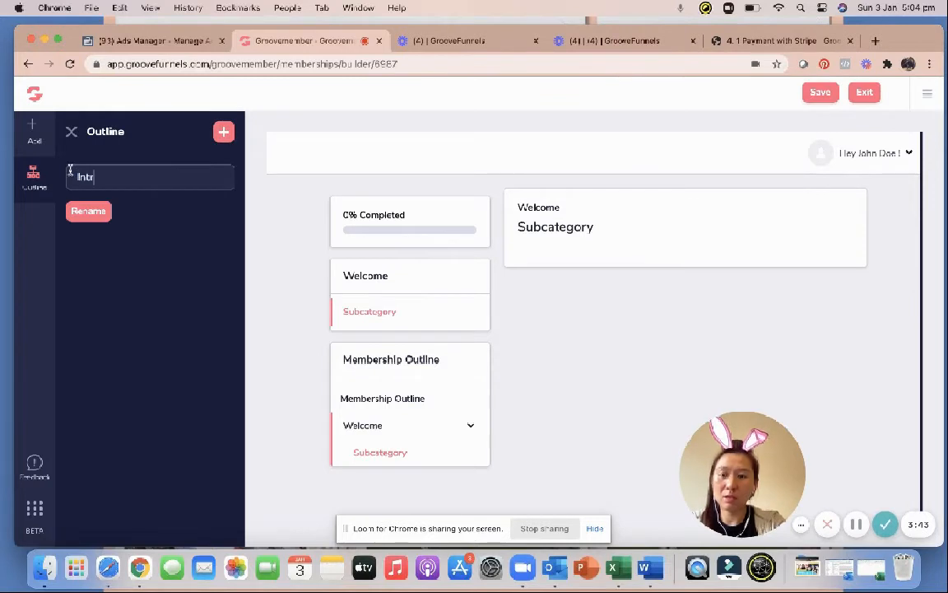
type("oduction")
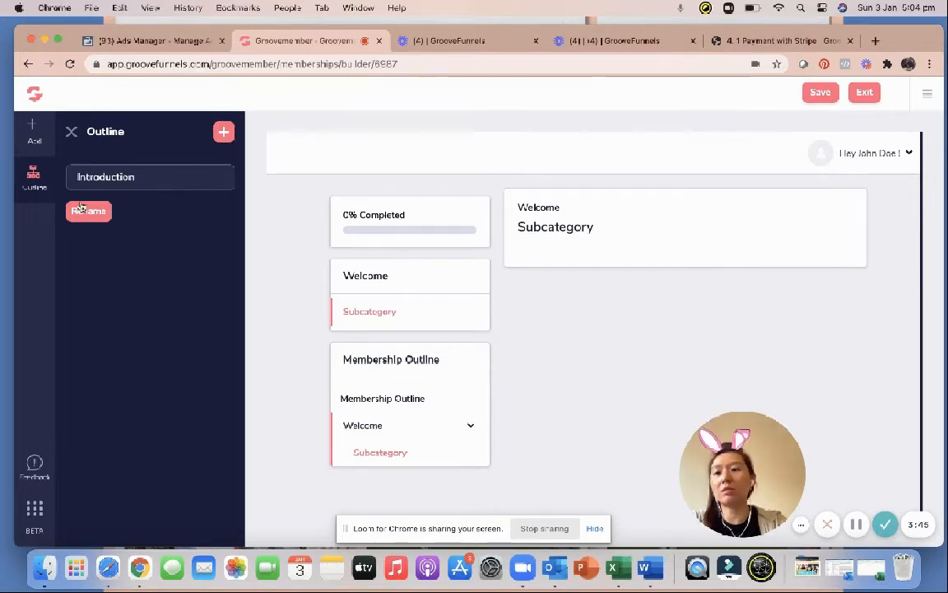
left_click(85, 211)
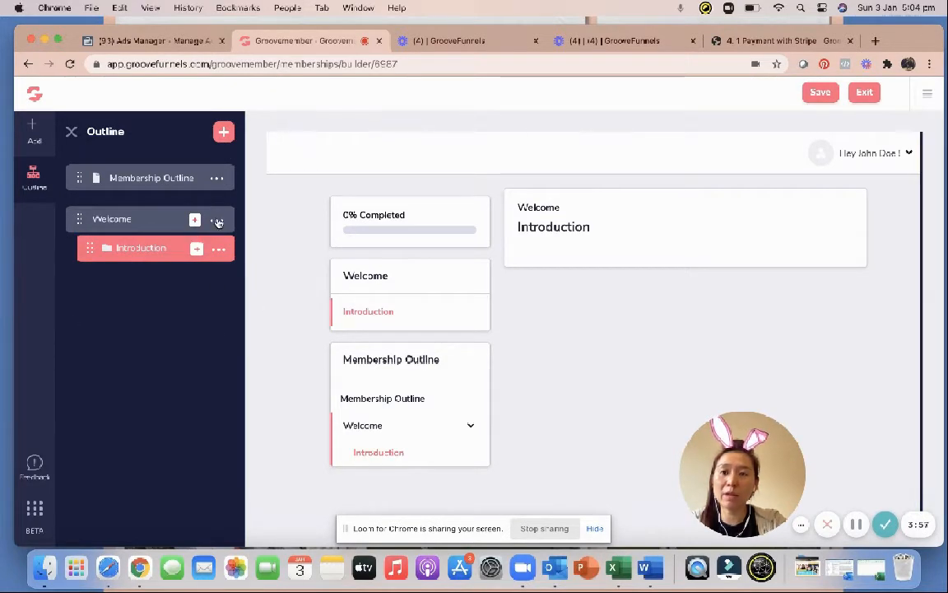
Add a category named "Step 1 Choose your Funnel", checking the wording against the live lesson page.
left_click(224, 131)
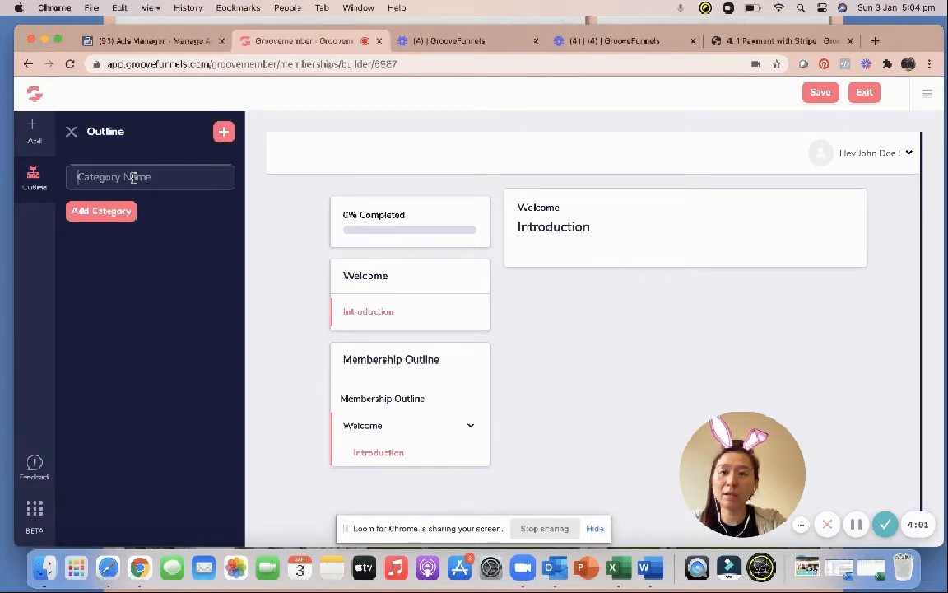
type("Step")
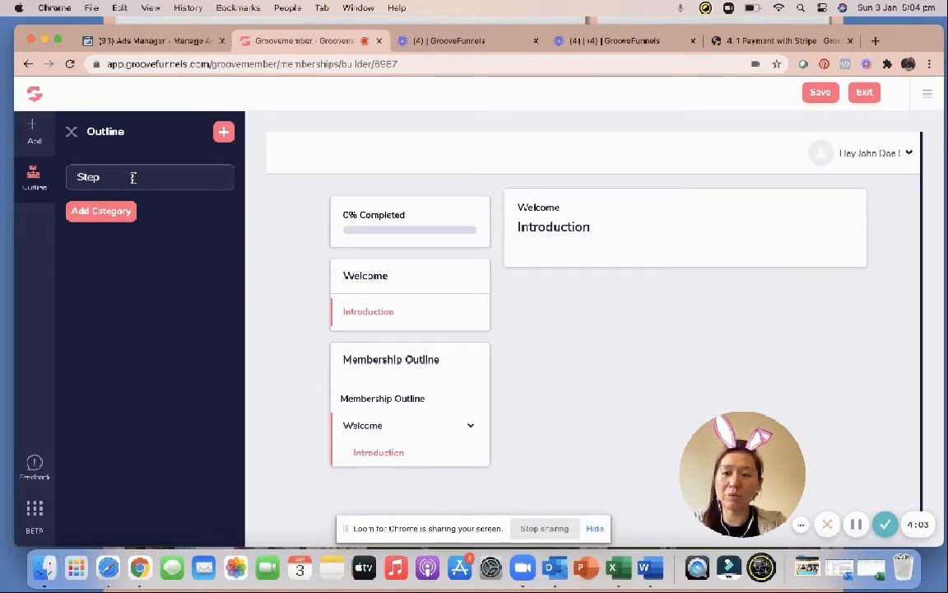
type(" 1")
left_click(739, 40)
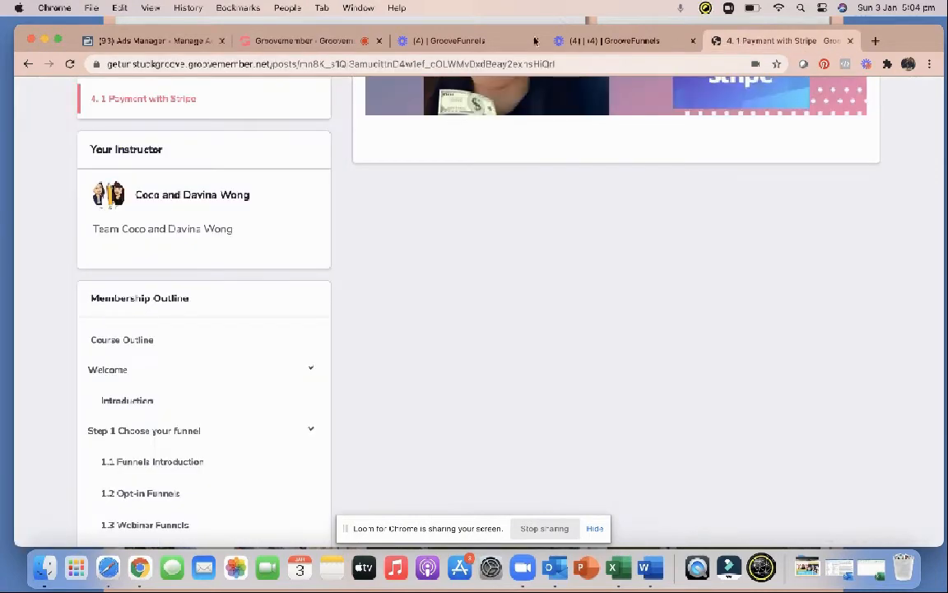
left_click(293, 46)
left_click(125, 184)
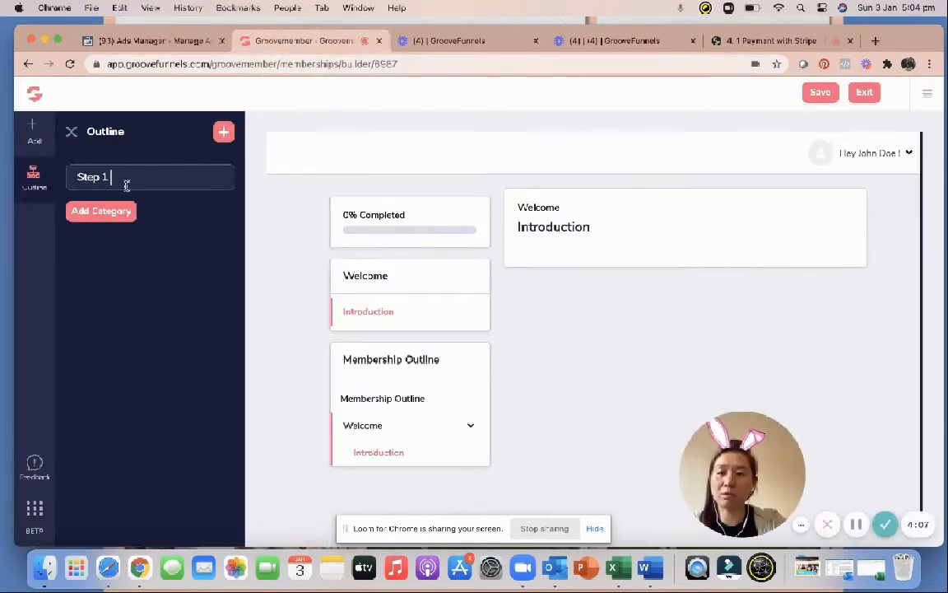
type("Choose your Funnel")
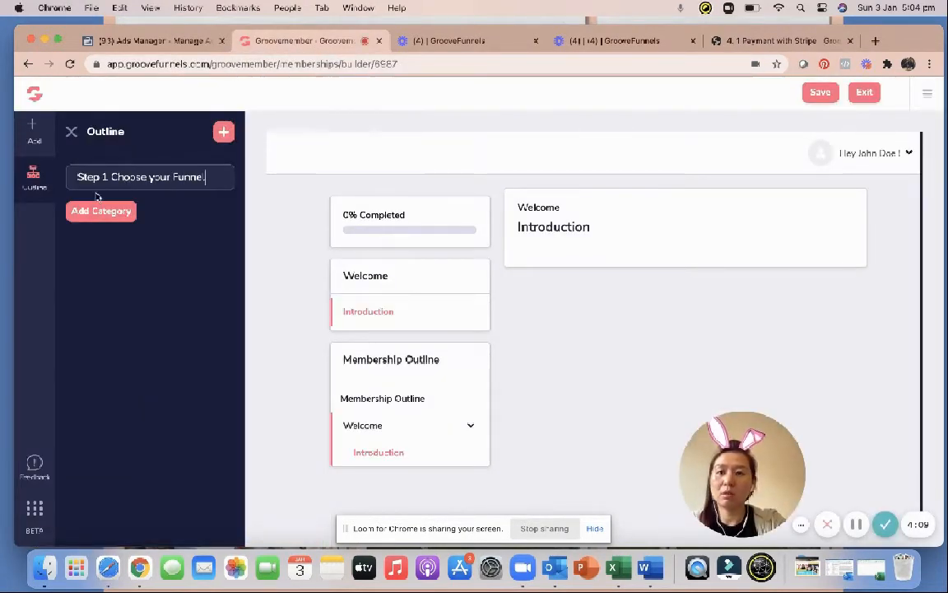
left_click(94, 208)
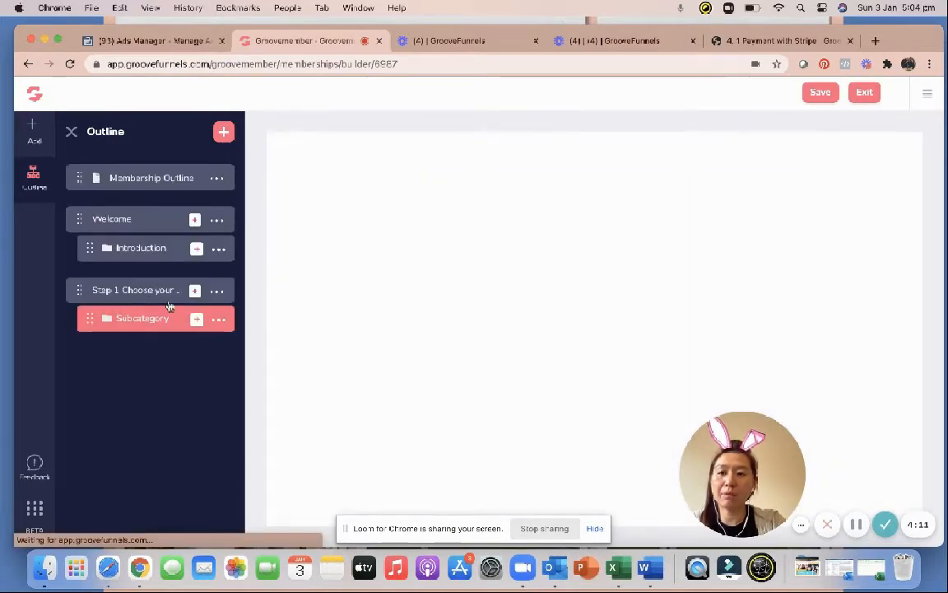
Compare with the live lesson page's outline and rename the subcategory under Step 1 to "Choose your funnel".
scroll(354, 366, "down", 3)
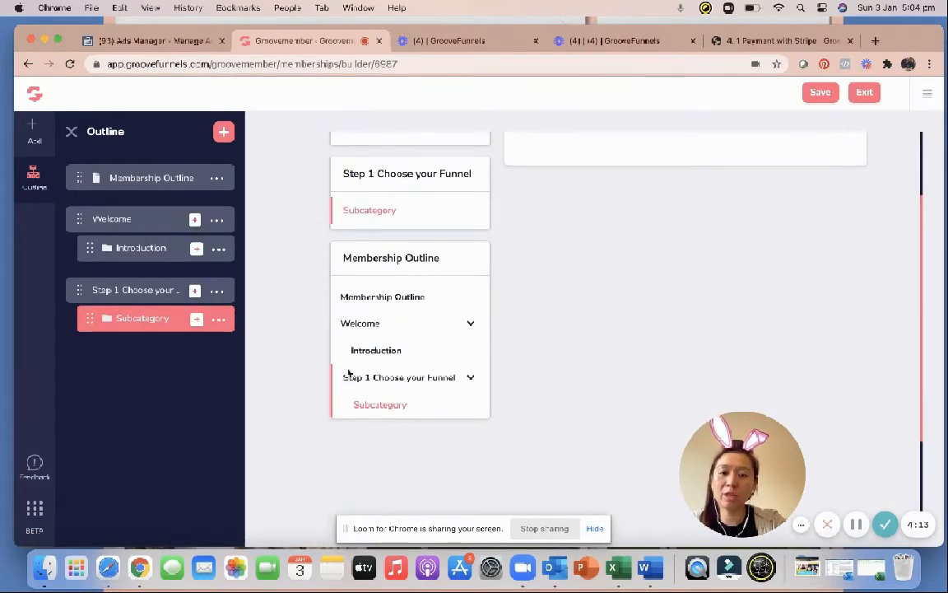
left_click(727, 43)
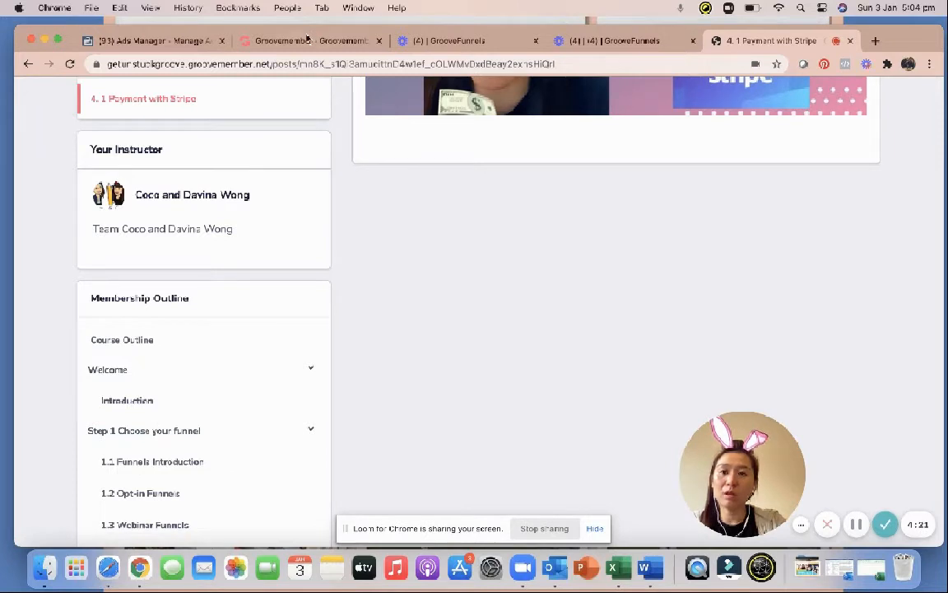
left_click(306, 38)
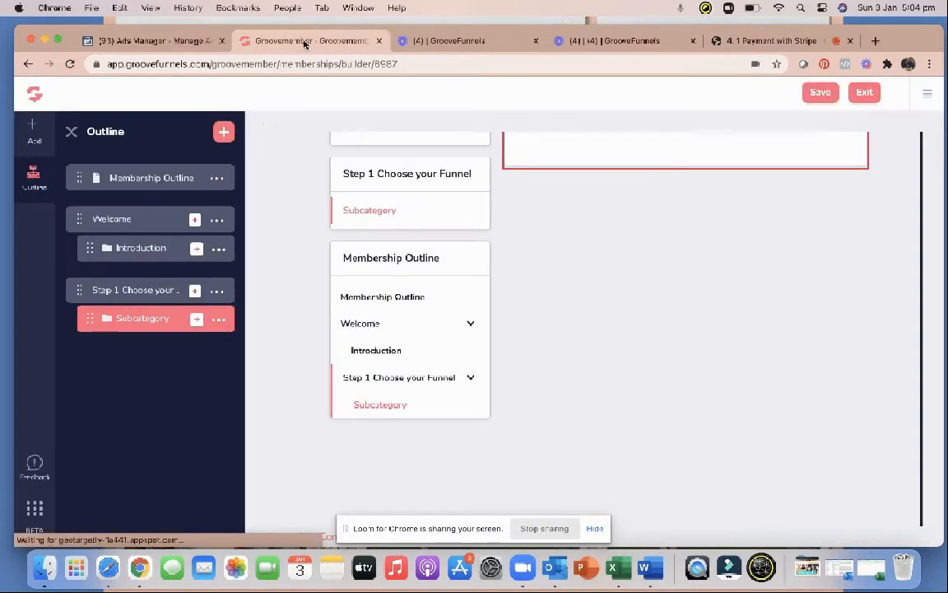
left_click(218, 319)
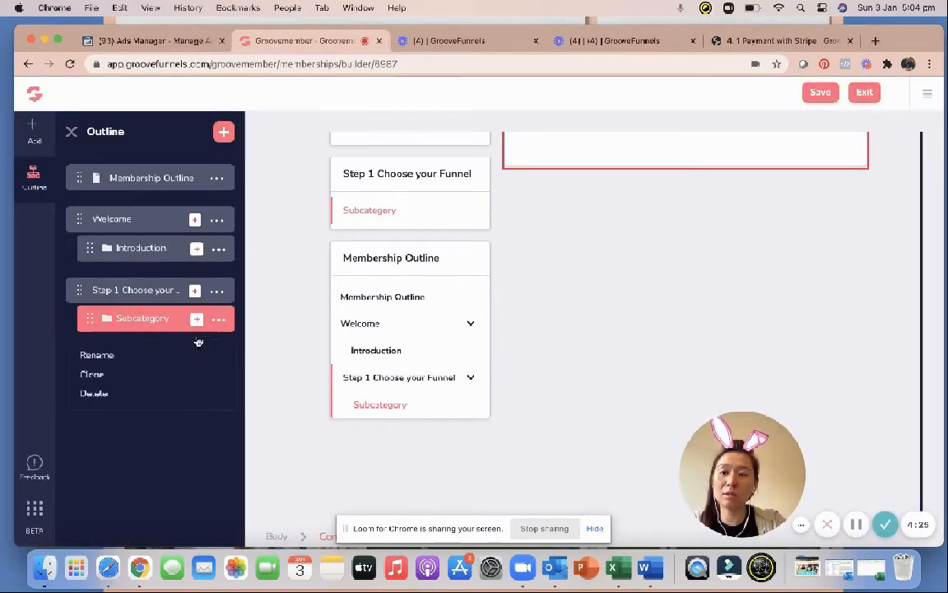
left_click(98, 355)
left_click_drag(154, 181, 30, 180)
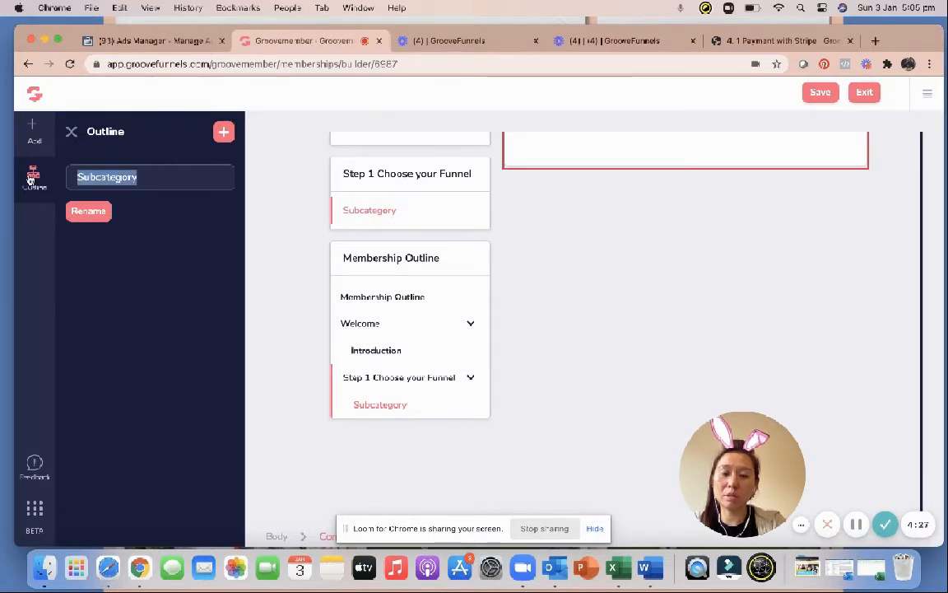
type("Choose yo")
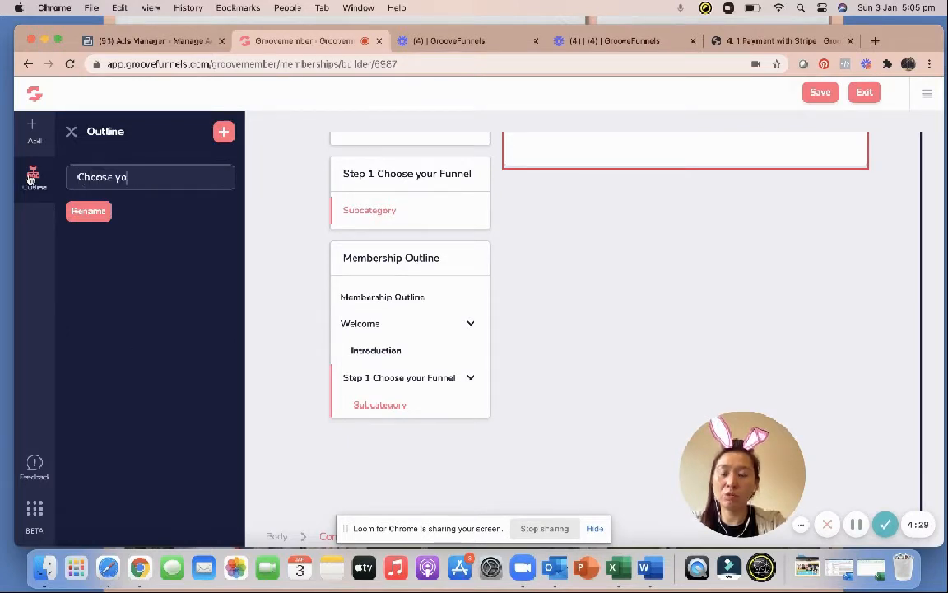
type("ur funnel")
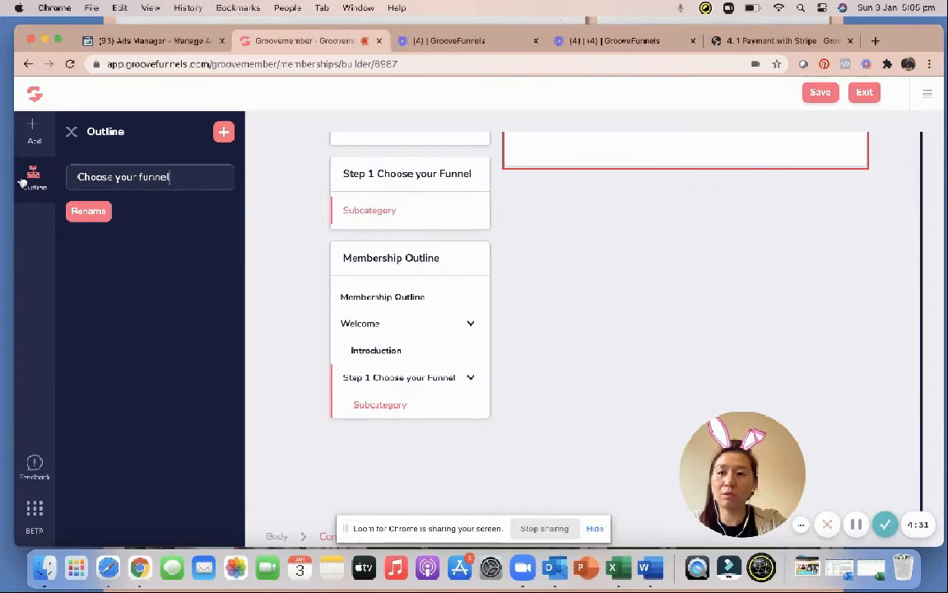
left_click(88, 211)
left_click(751, 47)
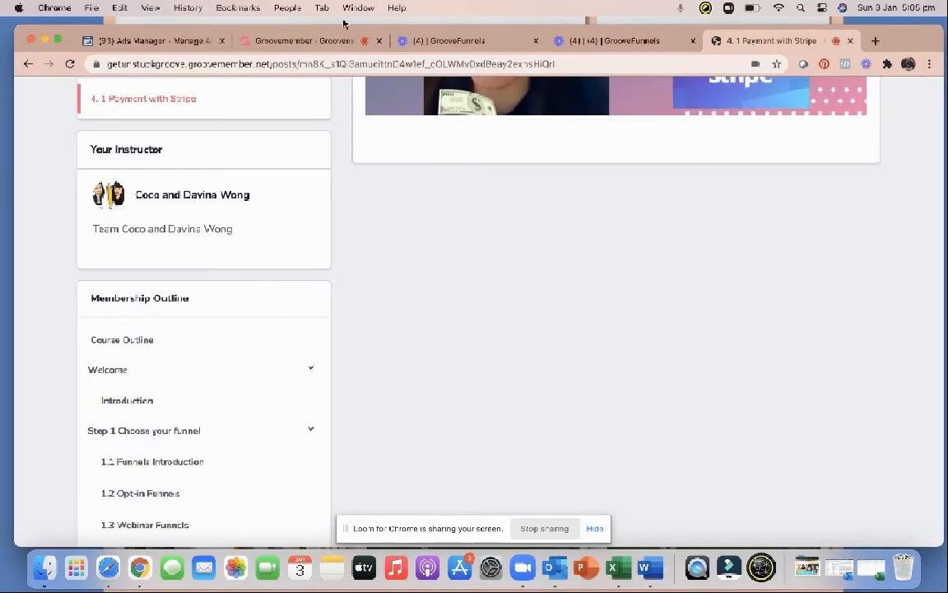
left_click(304, 40)
left_click(217, 290)
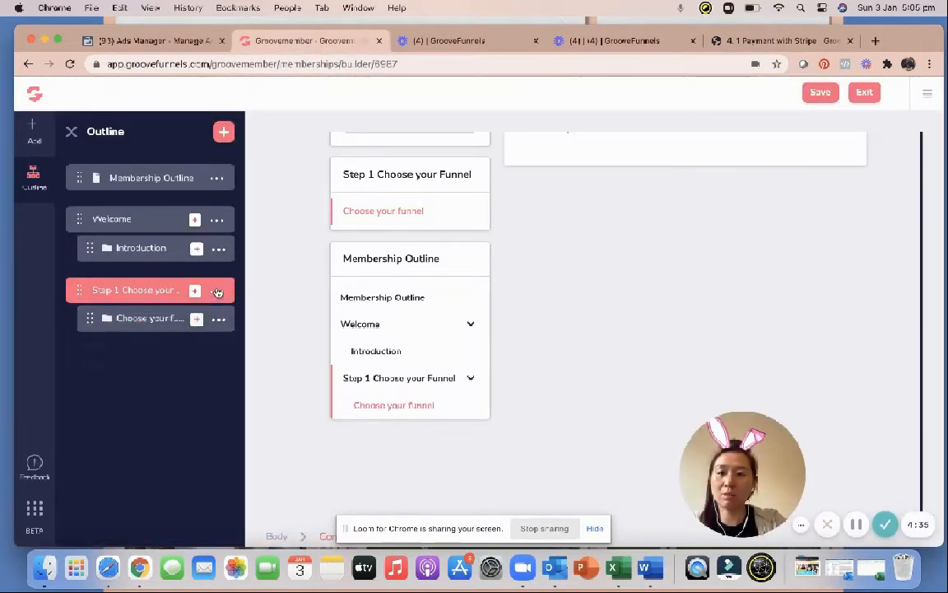
left_click(97, 325)
left_click(88, 211)
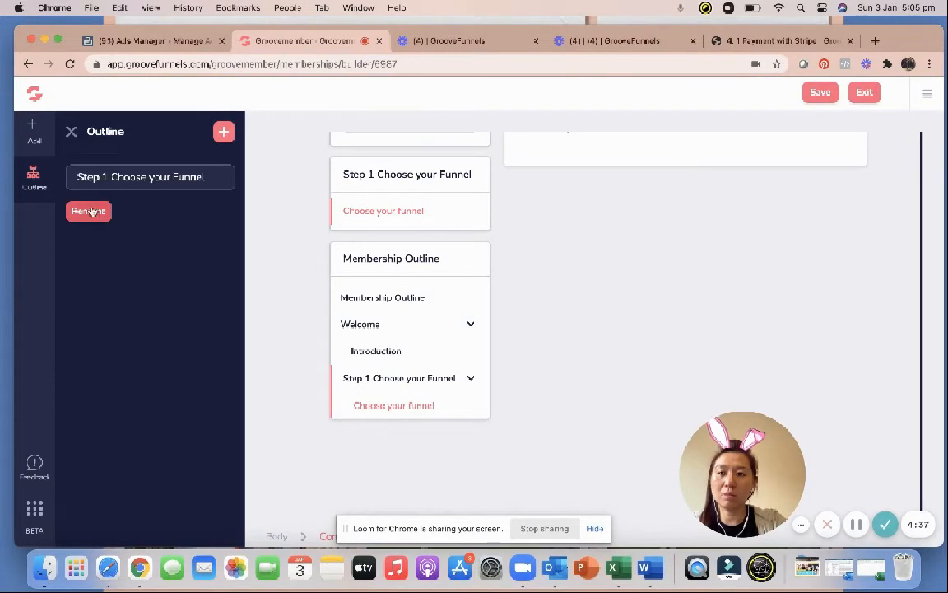
Rename the subcategory under the Step 1 category to "Funnel Introduction".
left_click(222, 323)
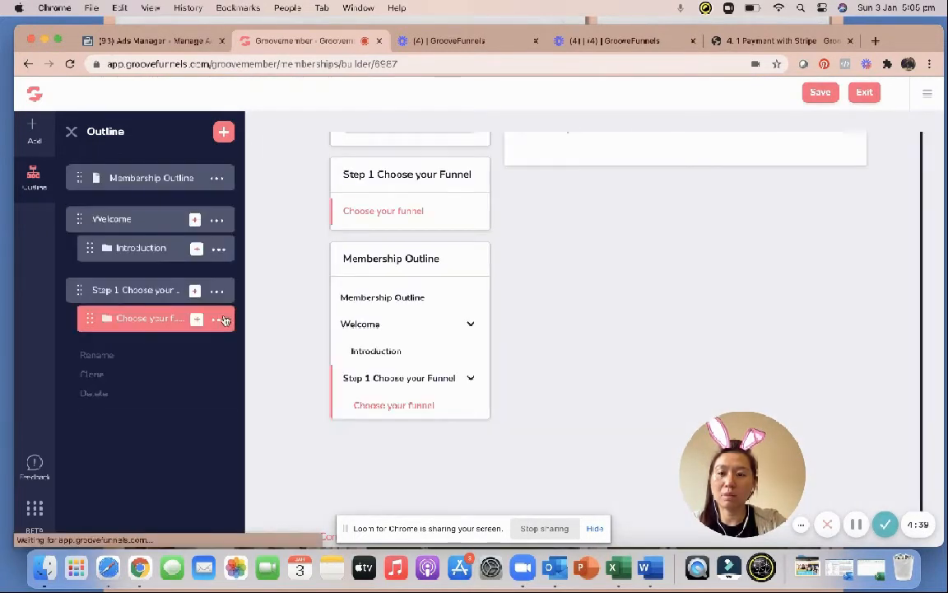
left_click(97, 354)
left_click_drag(180, 177, 2, 161)
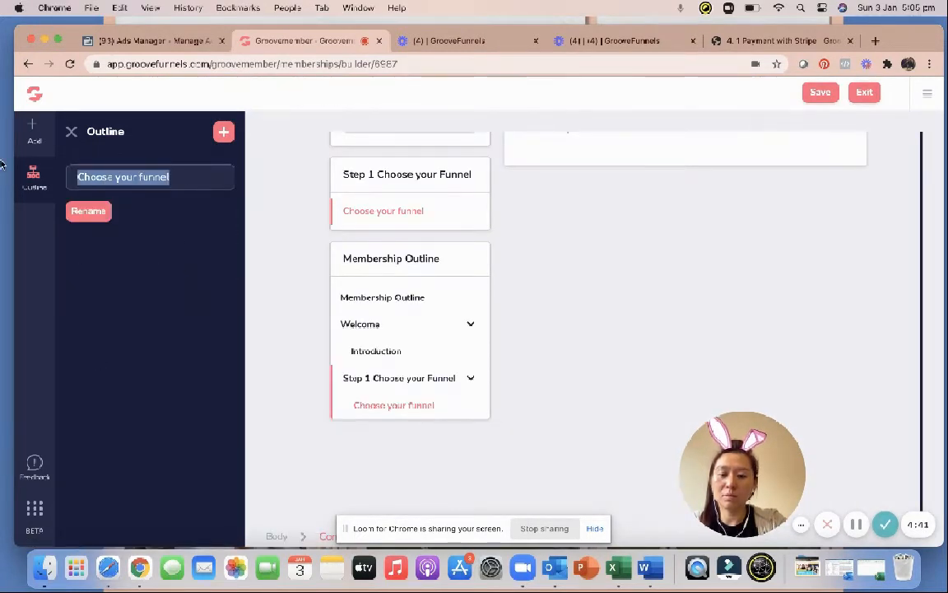
type("Funn")
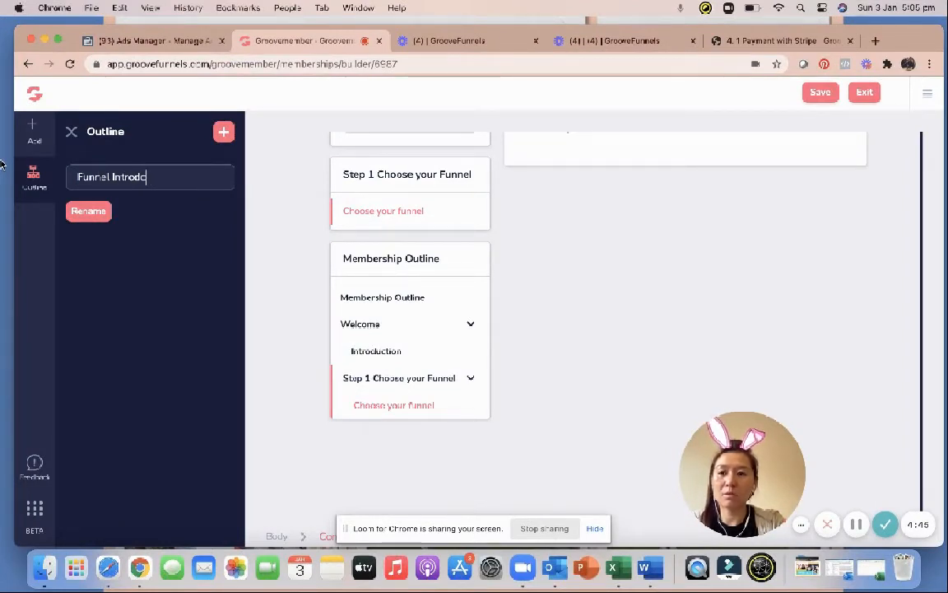
type("el Introduction")
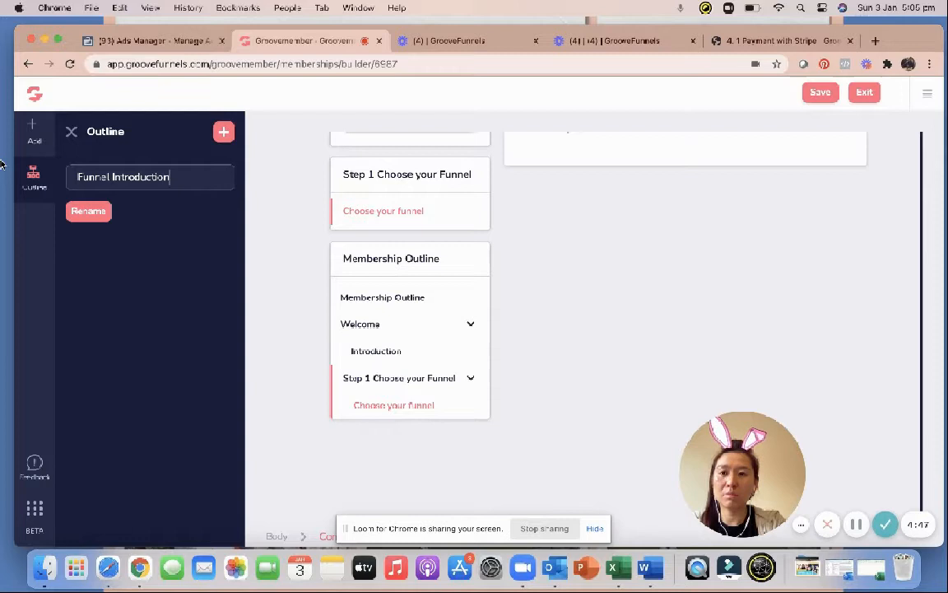
left_click(82, 210)
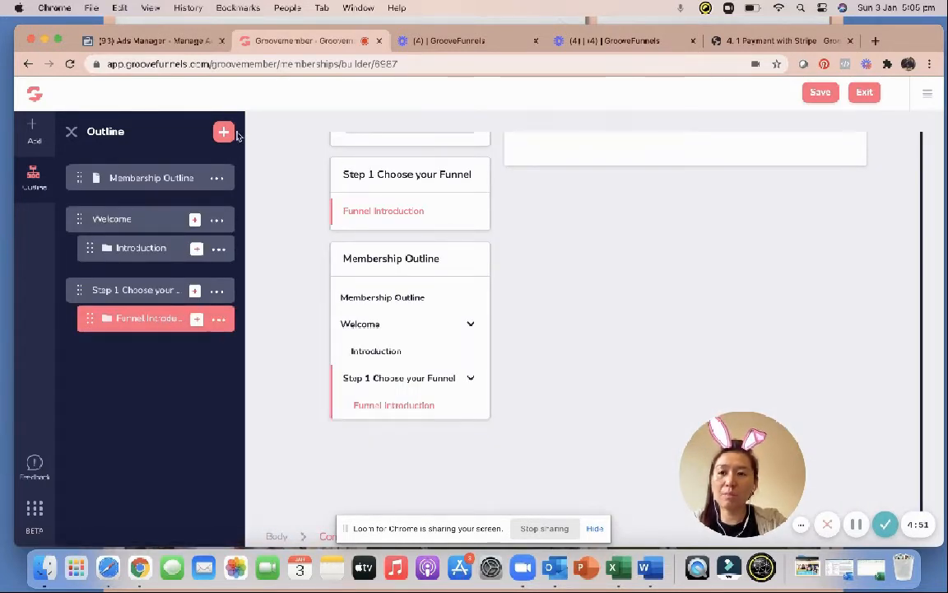
Add lesson numbering to the Funnel Introduction subcategory so its name reads "1.1 Funnel Introduction".
left_click(218, 319)
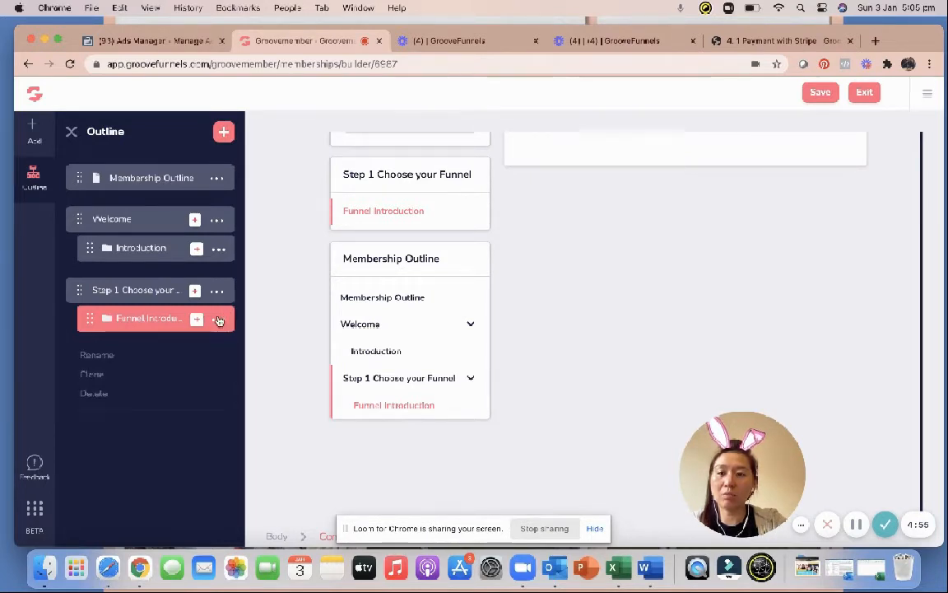
left_click(119, 356)
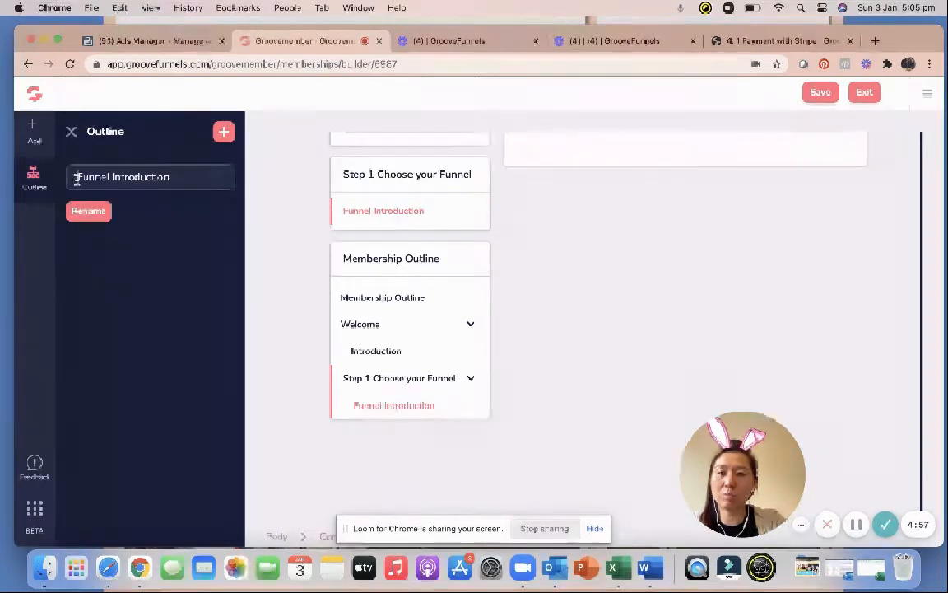
type("1.")
left_click(89, 212)
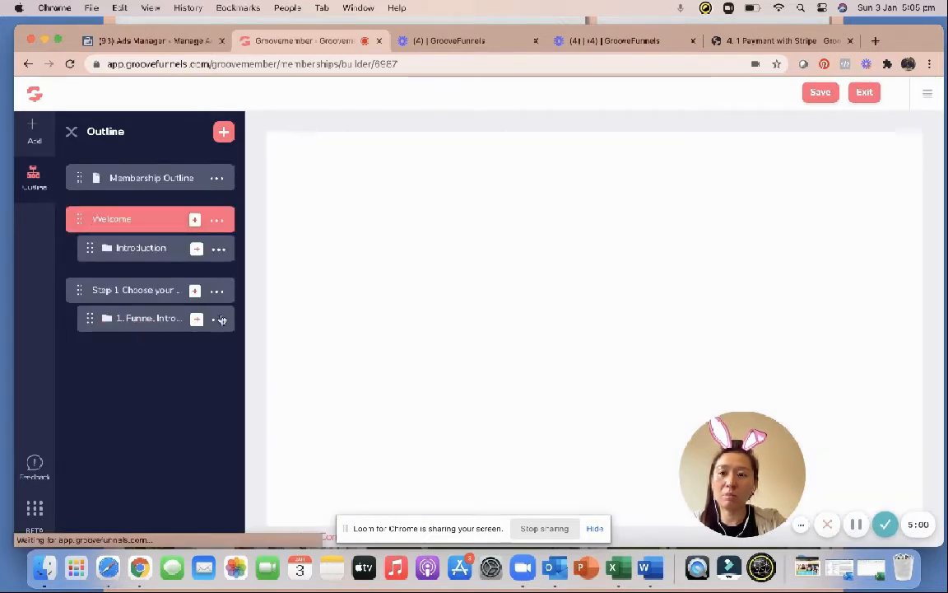
left_click(220, 319)
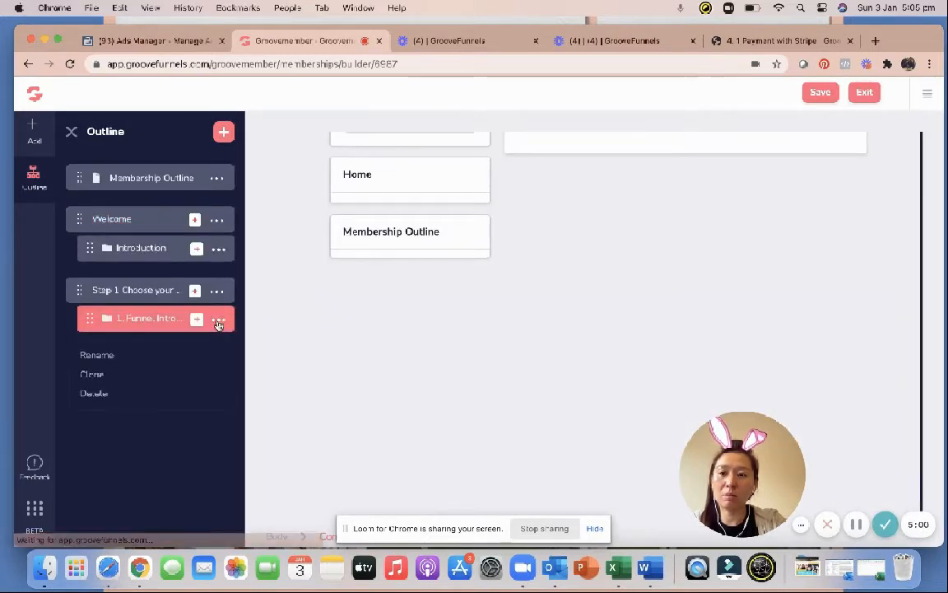
left_click(97, 356)
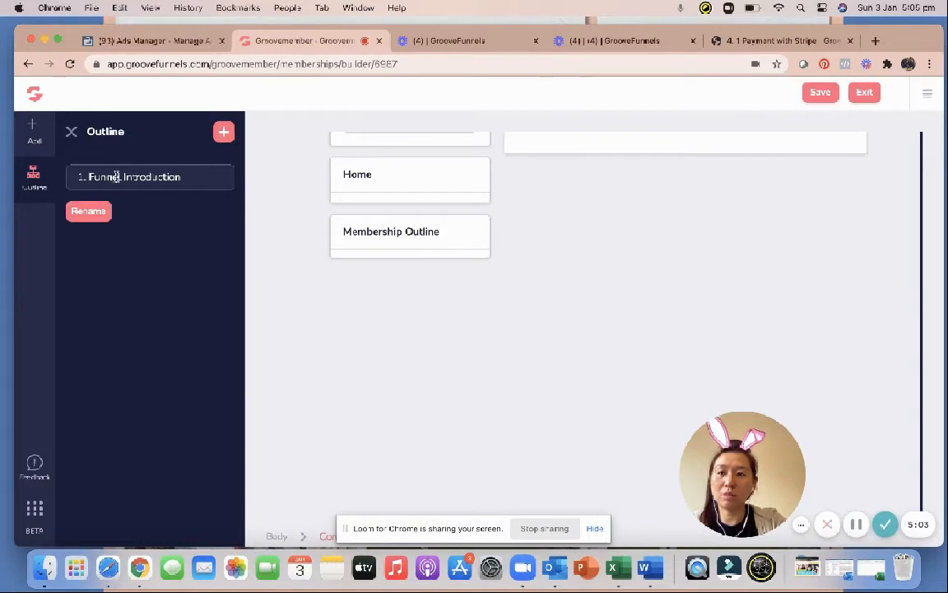
type("1")
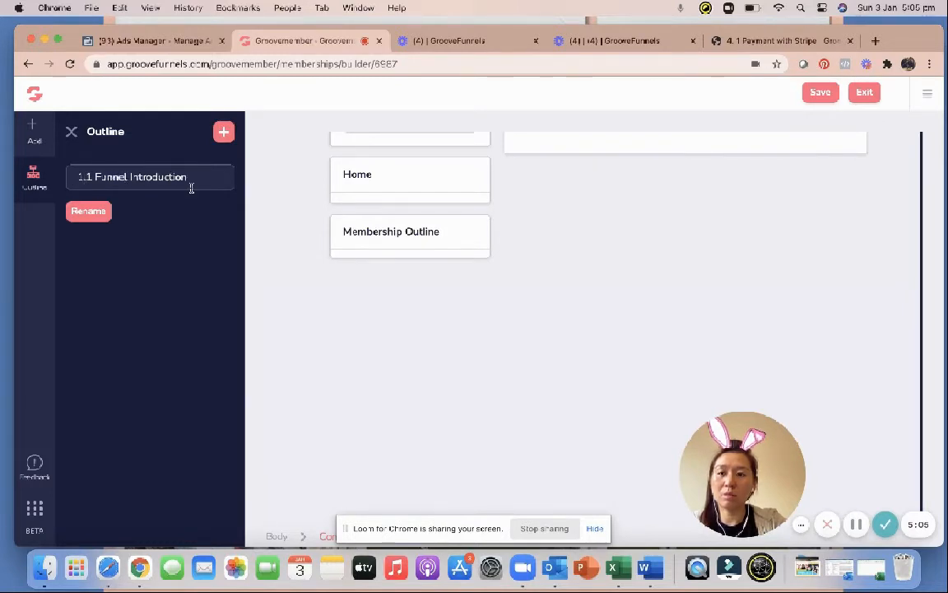
left_click(88, 212)
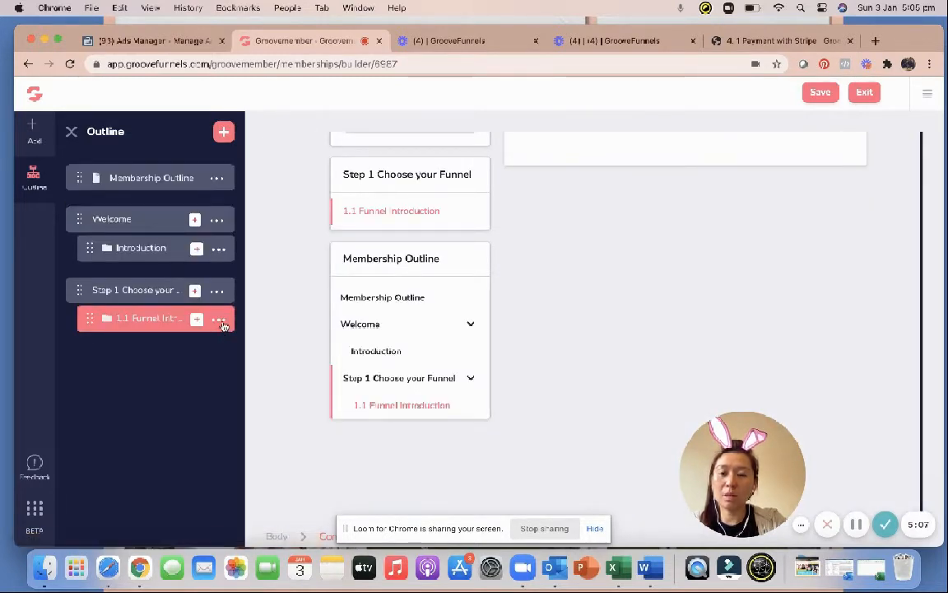
Clone the "1.1 Funnel Introduction" subcategory, and clone its copy once more under Step 1.
left_click(220, 320)
left_click(97, 373)
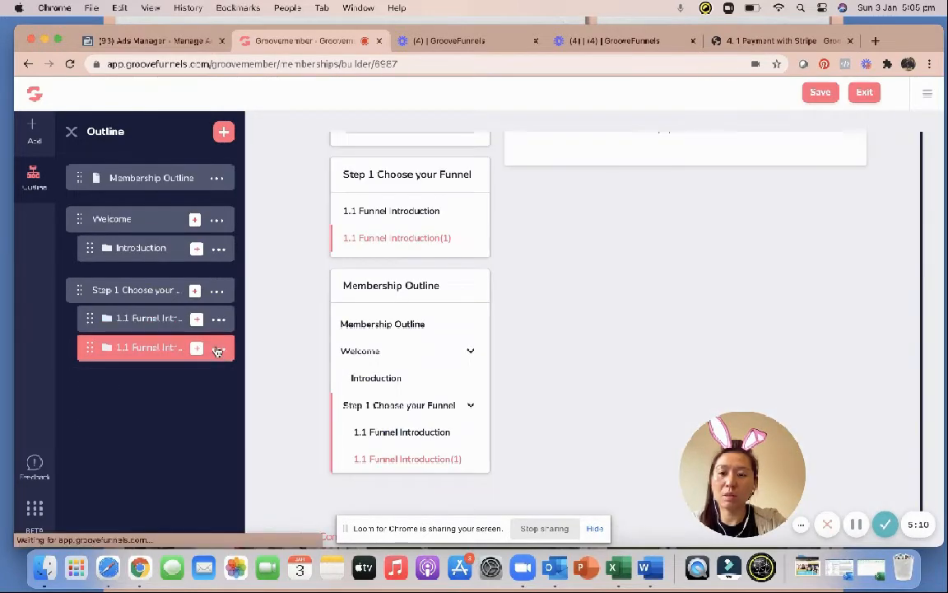
left_click(215, 347)
left_click(92, 404)
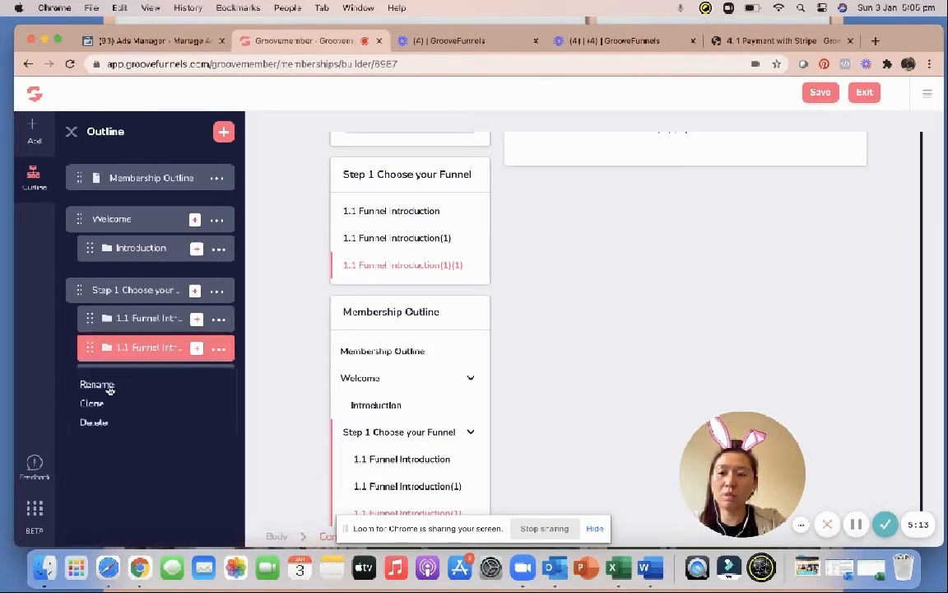
Rename the first cloned subcategory under Step 1 to "1.2 Opt-in Funnel".
left_click(103, 384)
left_click_drag(199, 179, 89, 180)
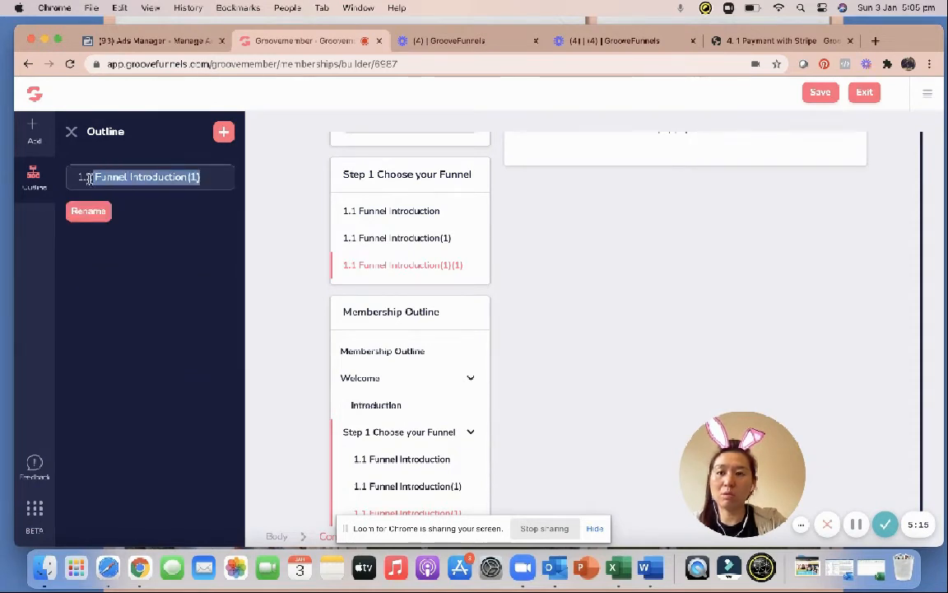
key("BackSpace")
type("w")
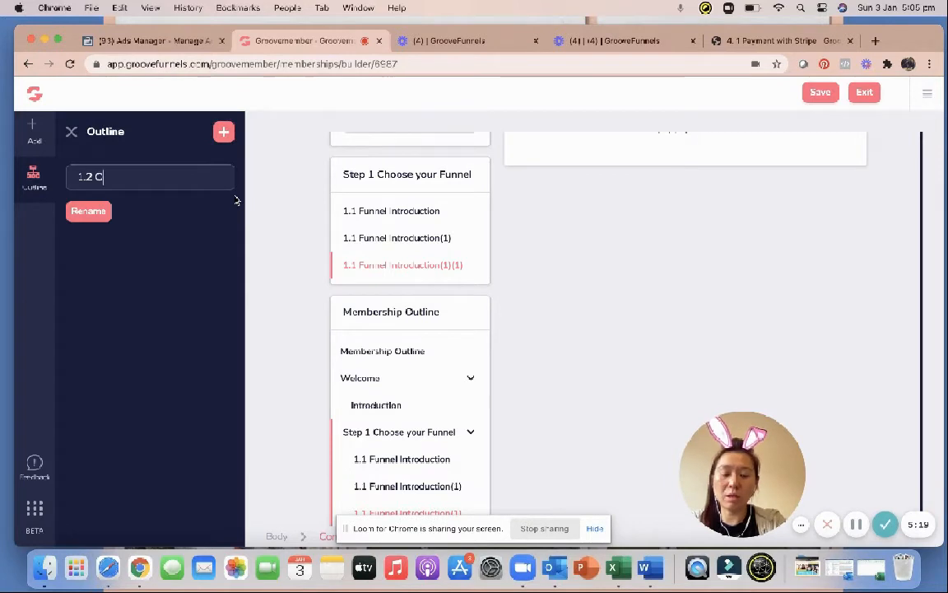
type(" Opt-in Funnel")
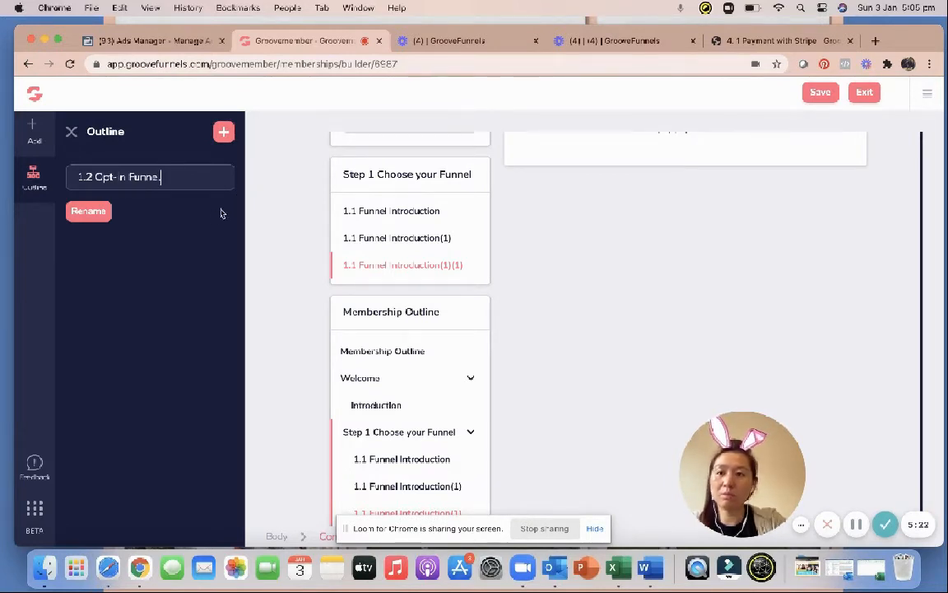
left_click(99, 218)
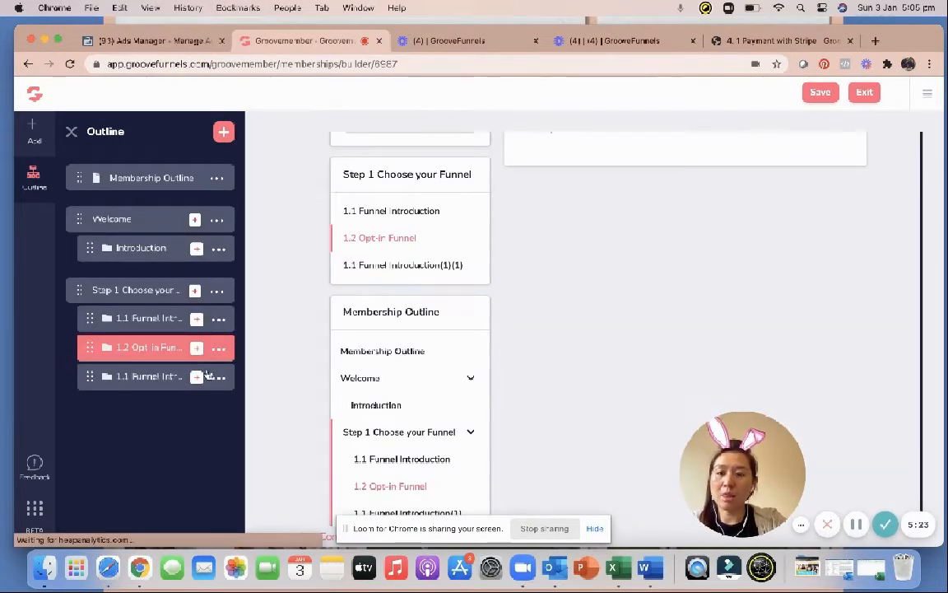
Rename the remaining cloned subcategory under Step 1 to "1.3 Webinar Funnel".
left_click(220, 379)
left_click(89, 413)
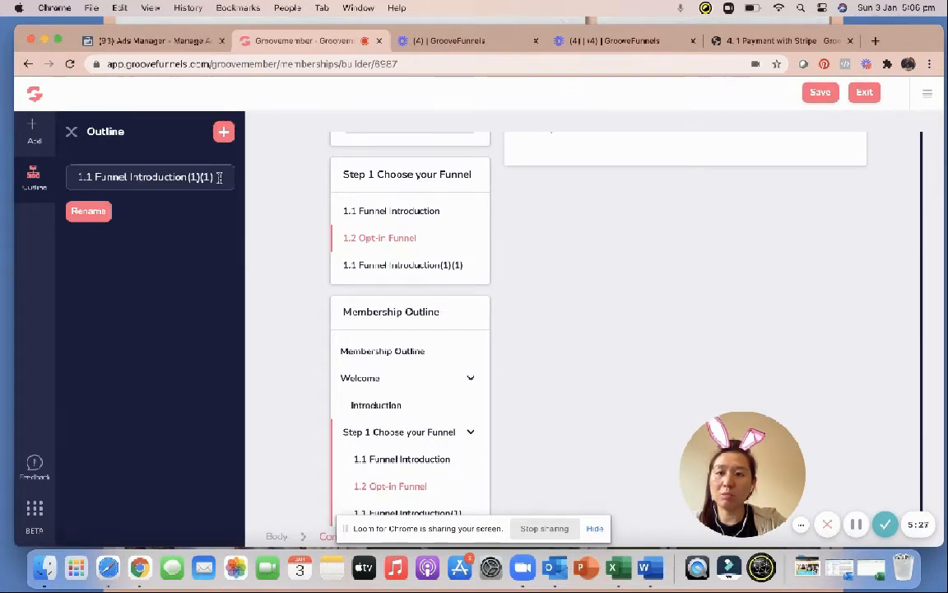
left_click_drag(219, 177, 123, 177)
key("BackSpace")
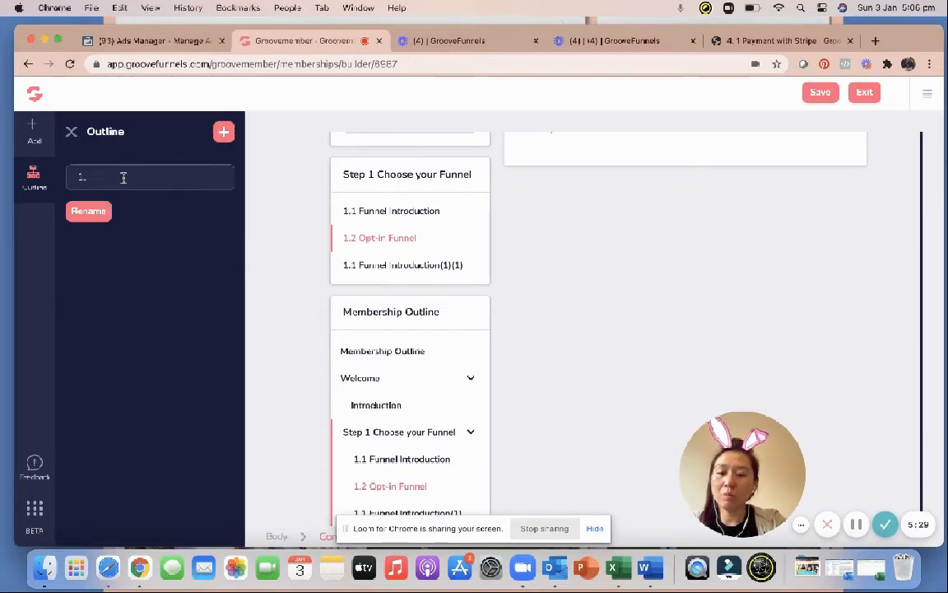
type("3 Webinar Funn")
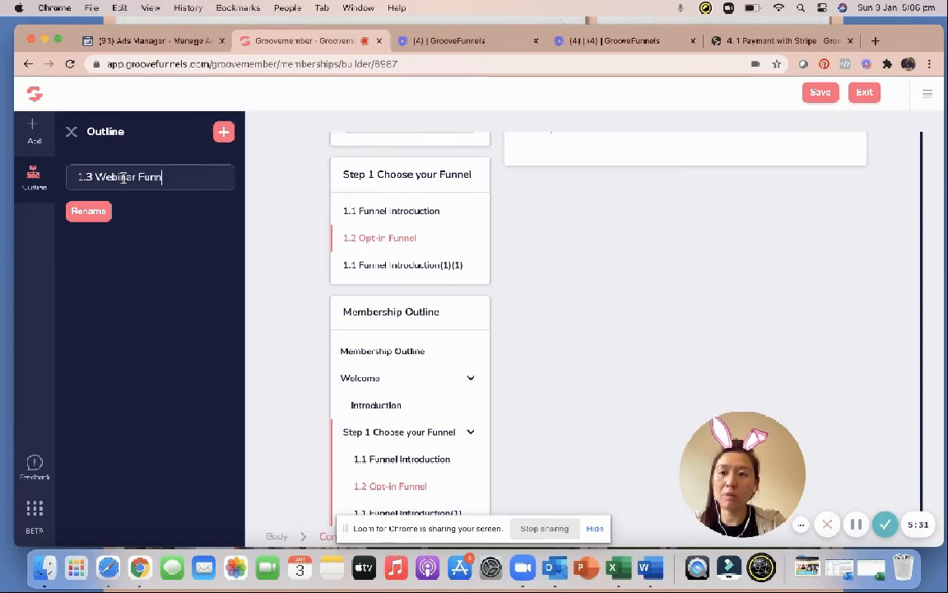
type("el")
left_click(89, 211)
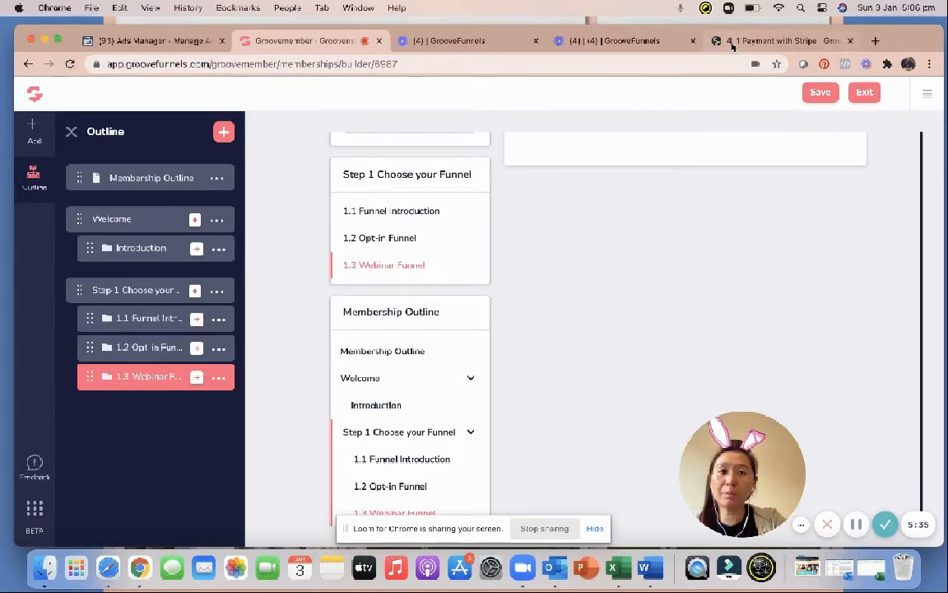
Check the live lesson page's Membership Outline for the remaining lessons and steps, and return to the membership builder.
left_click(732, 48)
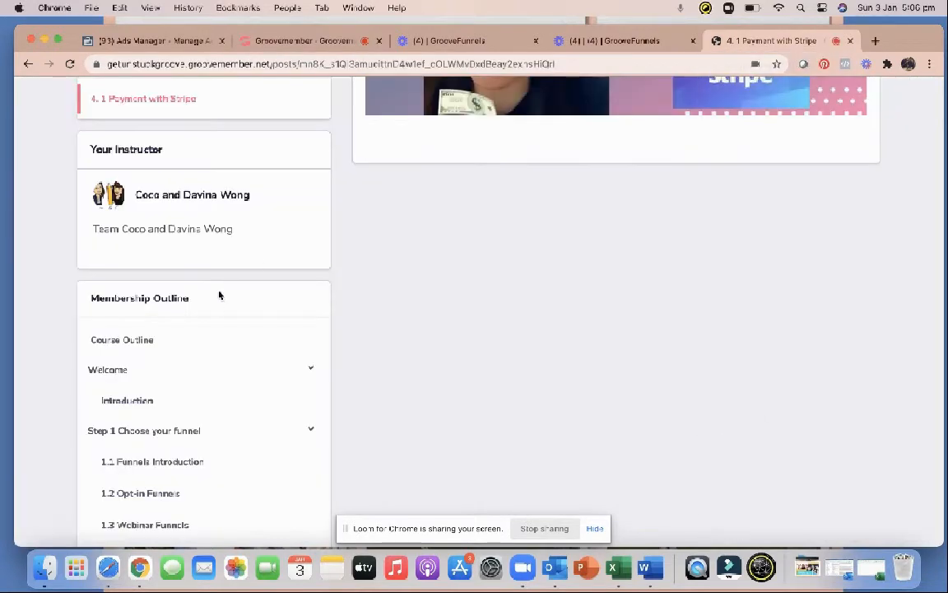
scroll(222, 345, "down", 4)
scroll(145, 462, "down", 2)
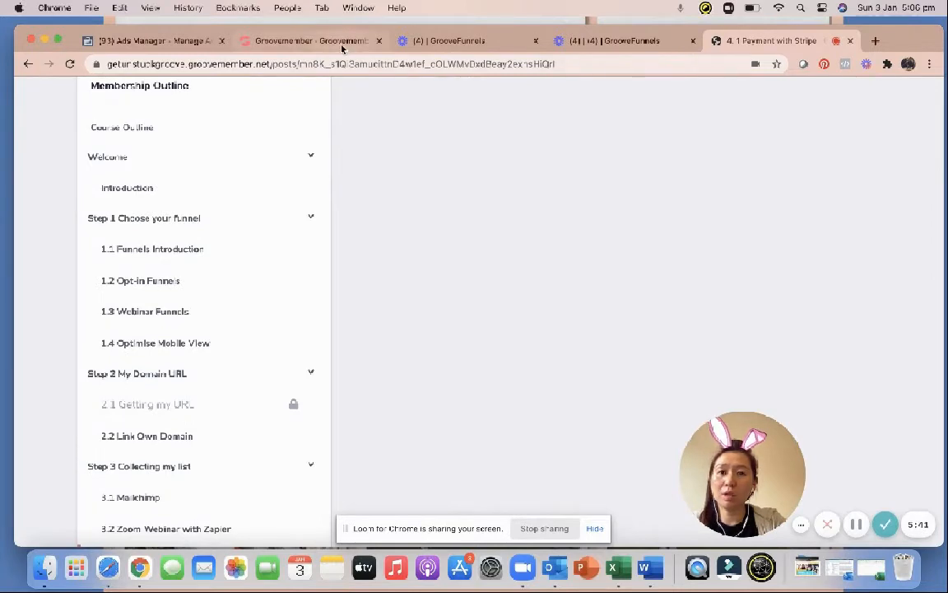
left_click(310, 41)
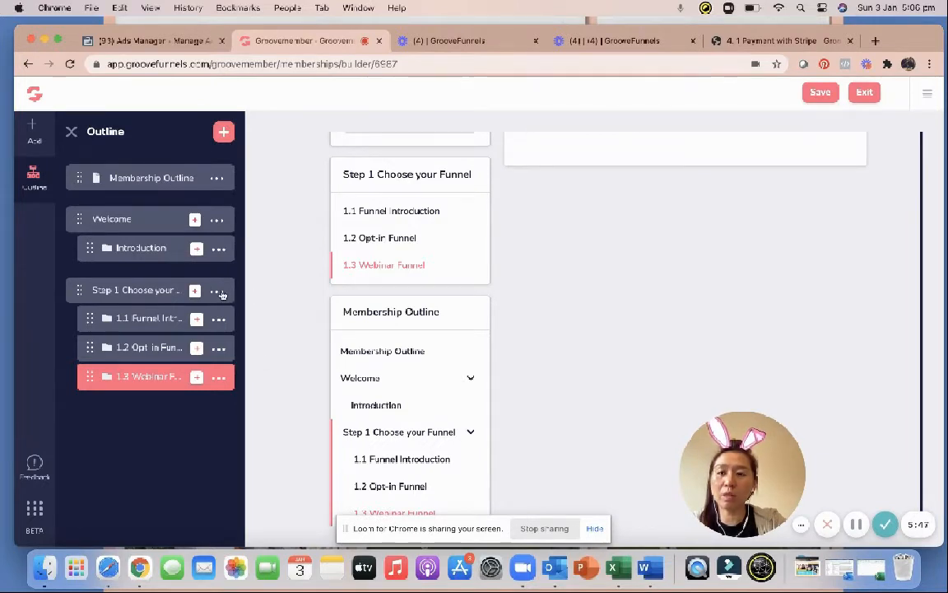
Clone the "Step 1 Choose your Funnel" category with its subcategories, and rename the copy to "Step 2 My Domain URL".
left_click(218, 292)
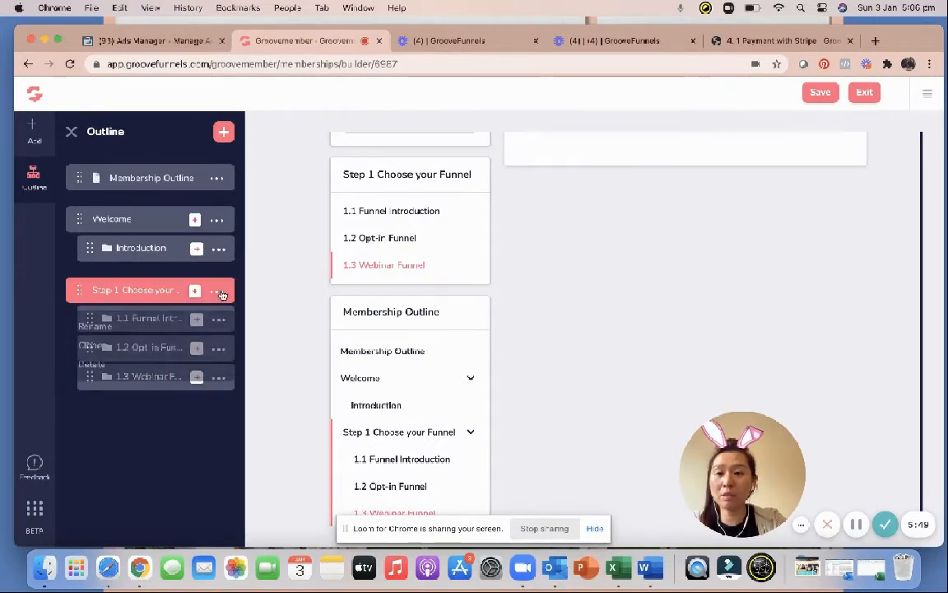
left_click(93, 345)
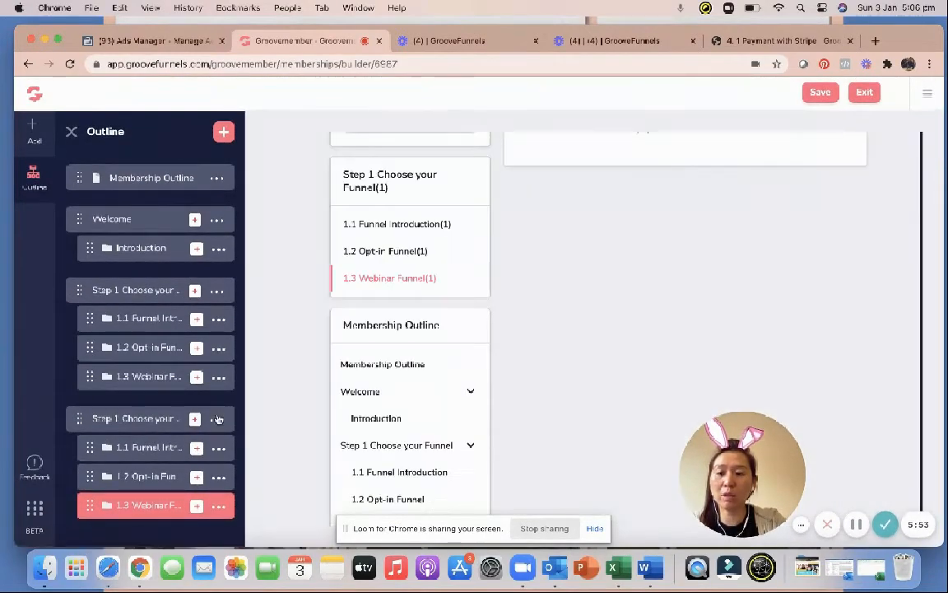
left_click(218, 419)
left_click(93, 454)
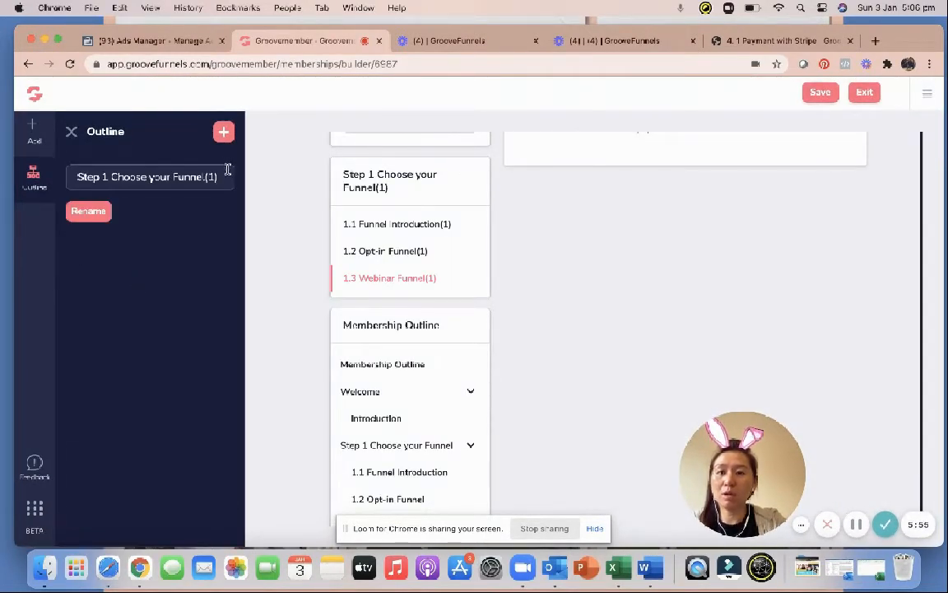
left_click_drag(227, 175, 34, 168)
type("Ste")
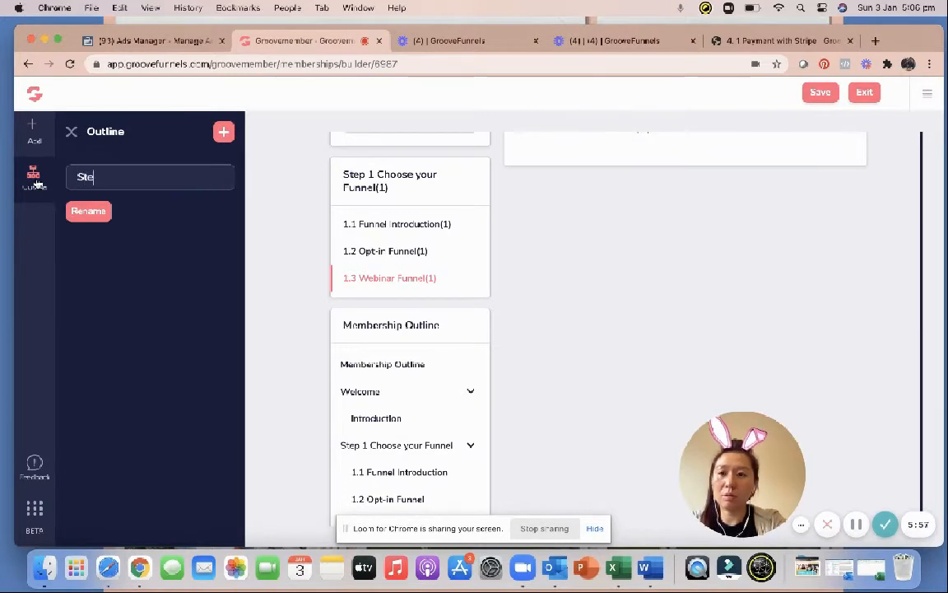
type("o 2")
key("BackSpace")
key("BackSpace")
type("2")
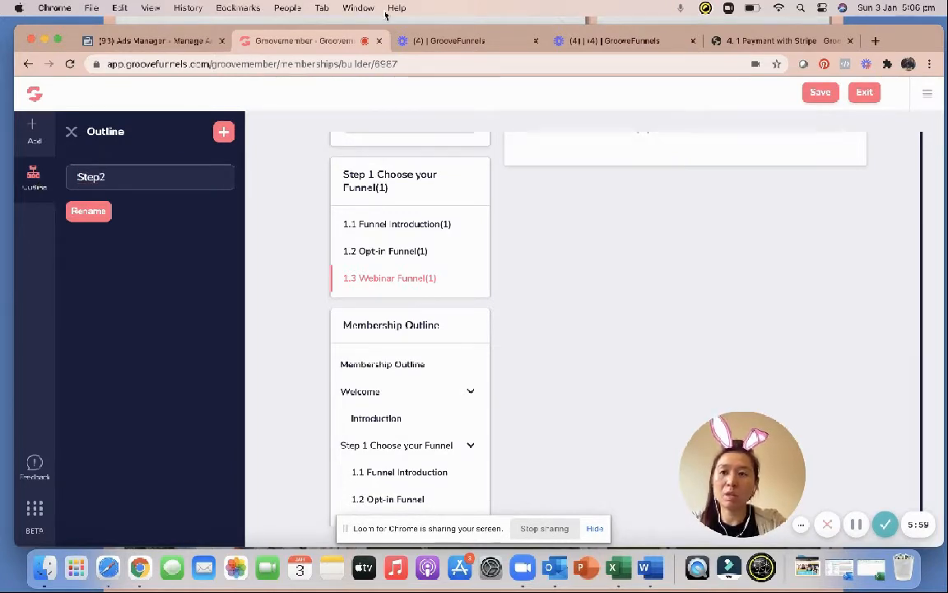
left_click(774, 40)
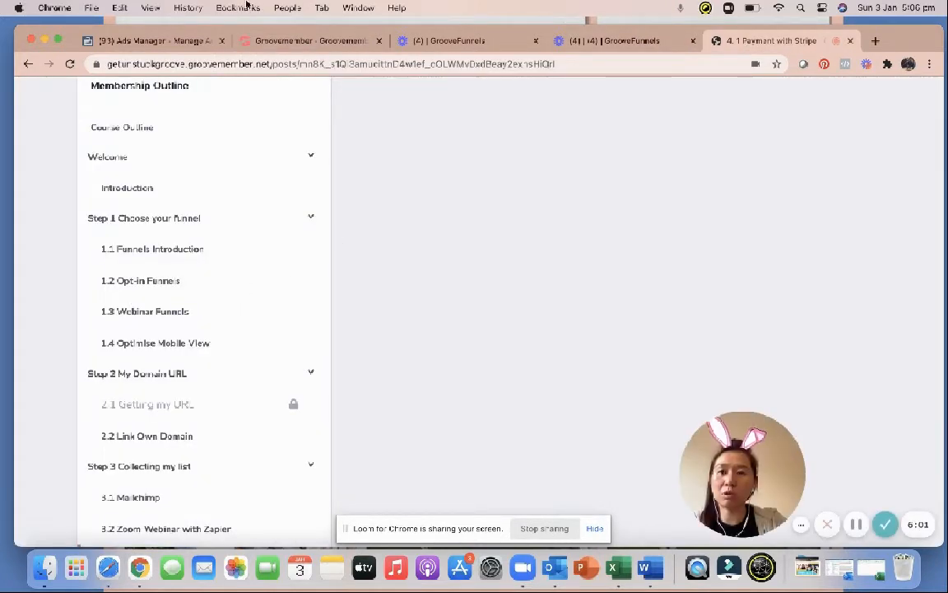
left_click(248, 40)
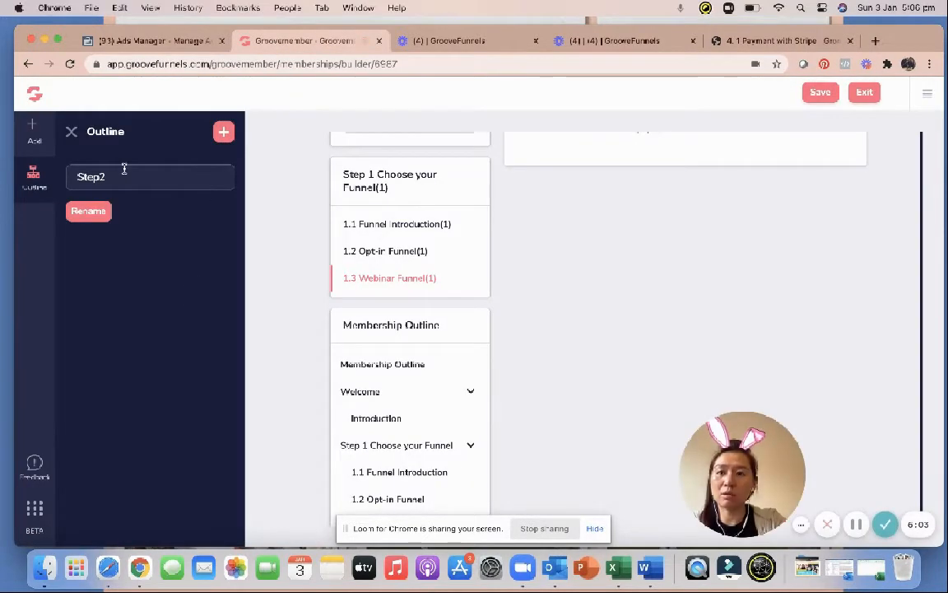
type("My Domain ")
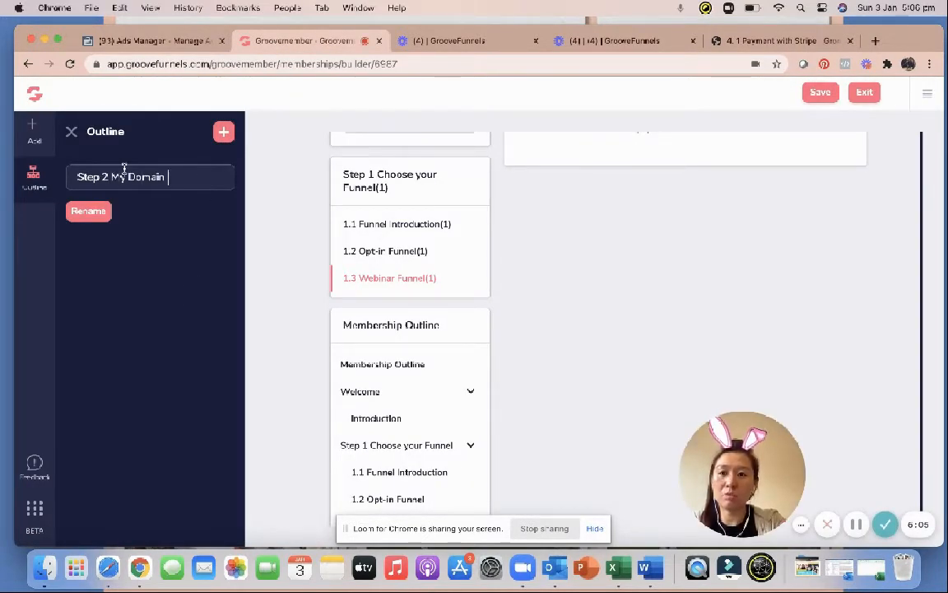
type("URL")
left_click(88, 211)
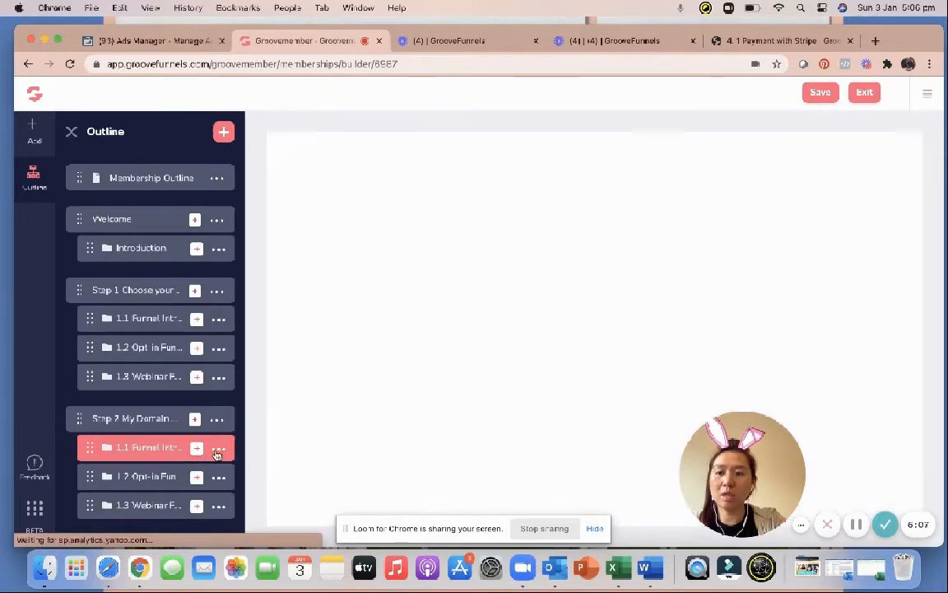
Check the live site's outline for the Step 2 lessons, and rename the first subcategory under Step 2 to "2.1 Getting URL".
left_click(734, 41)
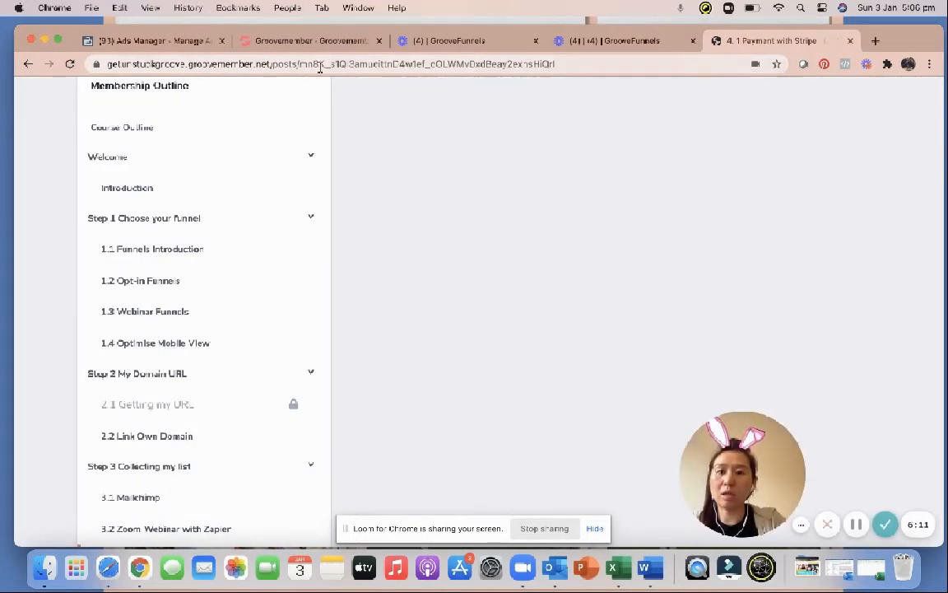
left_click(288, 40)
left_click(218, 448)
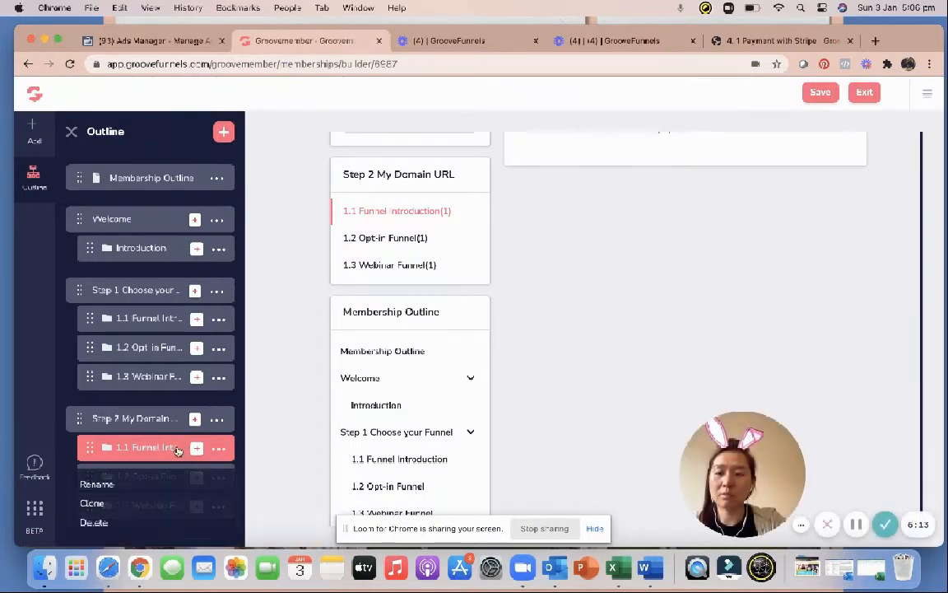
left_click(96, 482)
left_click_drag(212, 177, 67, 179)
type("2.1 Gett")
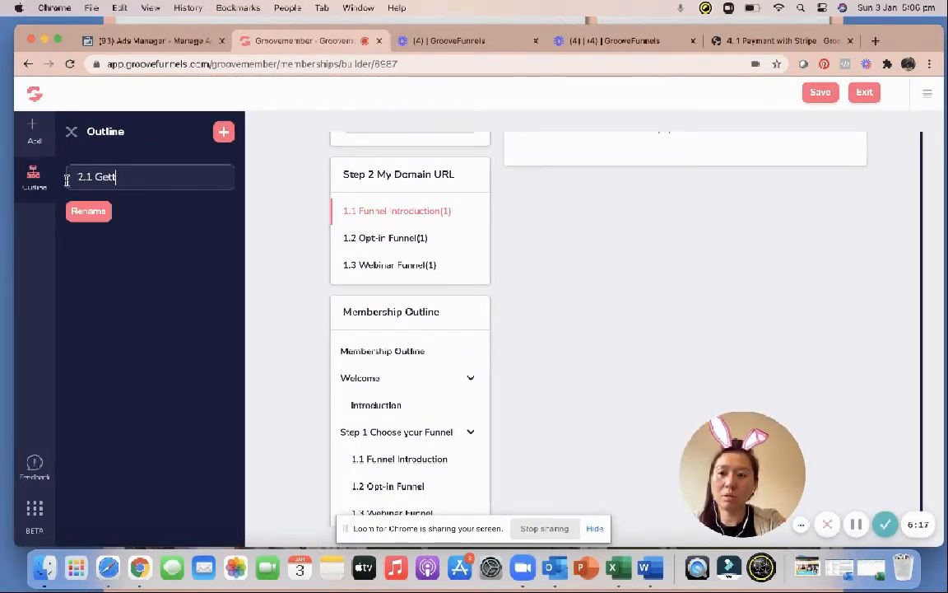
type("ing URL")
key("Return")
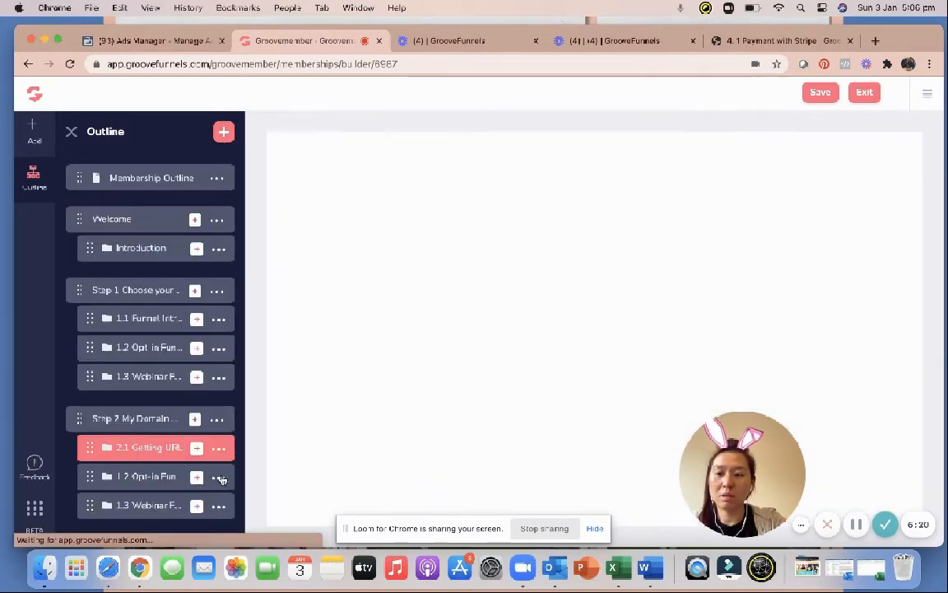
Rename the cloned "1.2 Opt-in Funnel(1)" subcategory under Step 2 to "2.1 Get my own domain".
left_click(218, 477)
left_click(96, 511)
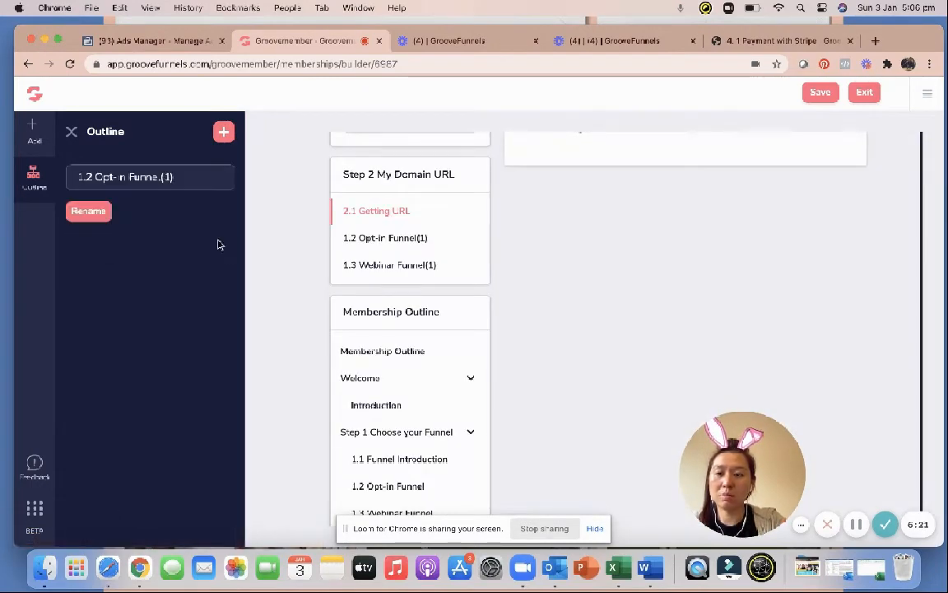
left_click_drag(191, 180, 31, 176)
type("2.1 Get my own domain")
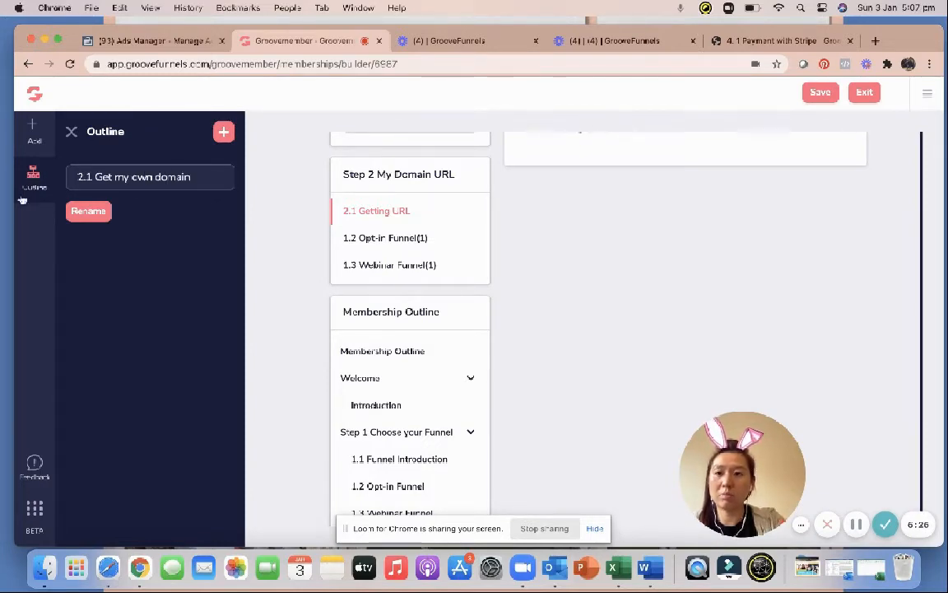
key("Return")
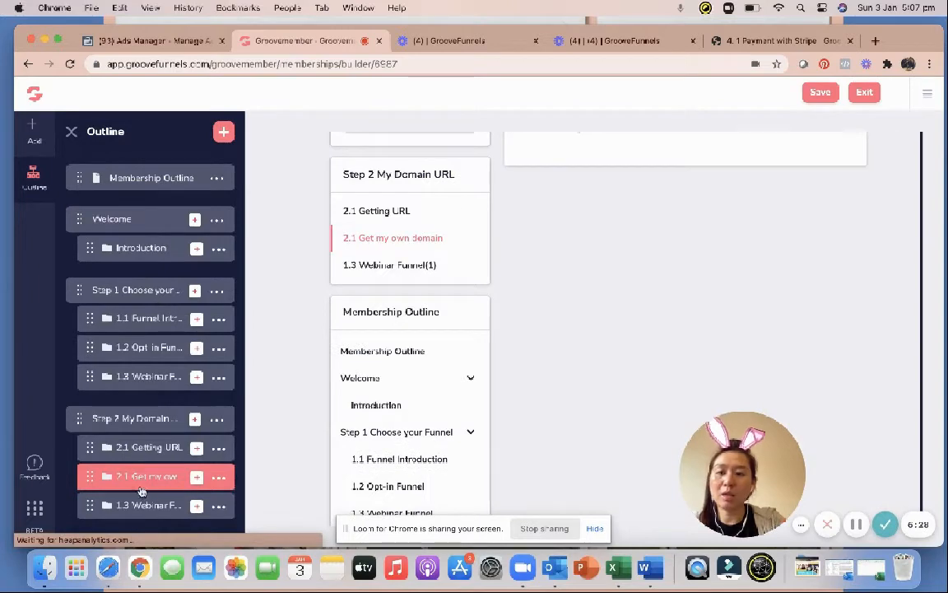
Delete the cloned "1.3 Webinar Funnel(1)" subcategory under Step 2.
left_click(219, 505)
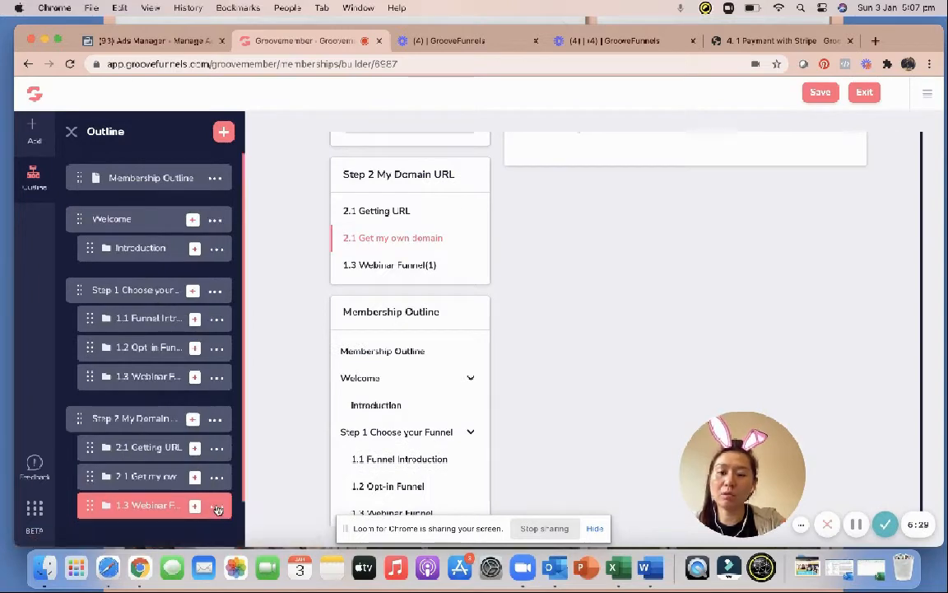
left_click(91, 529)
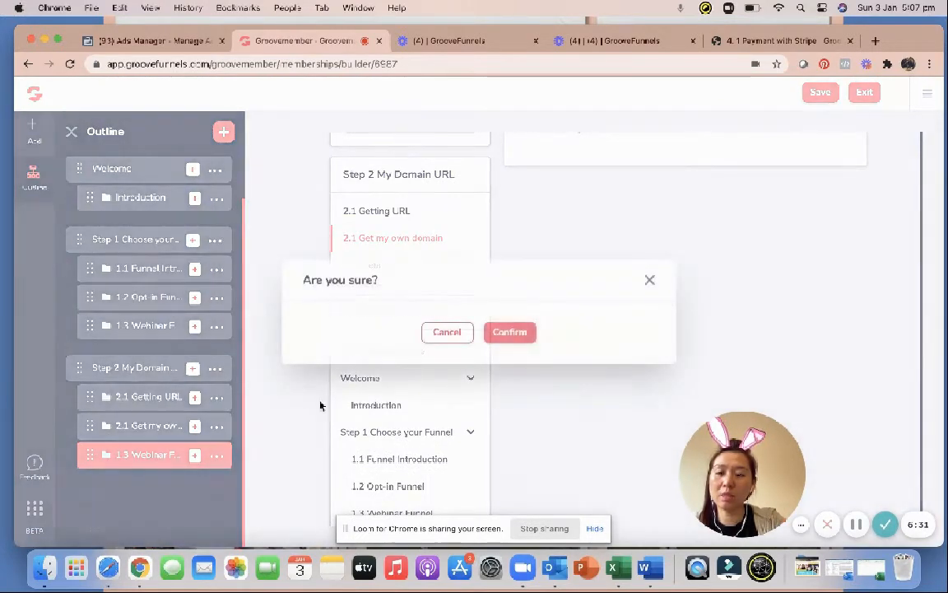
left_click(508, 331)
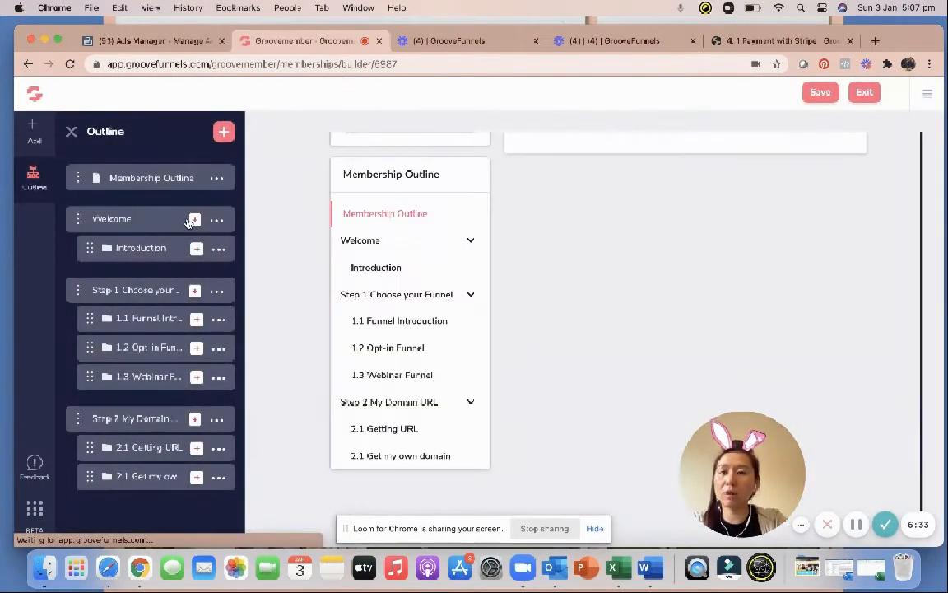
Review the Membership Outline in the page preview and view the "1.1 Funnel Introduction" page.
scroll(469, 293, "up", 1)
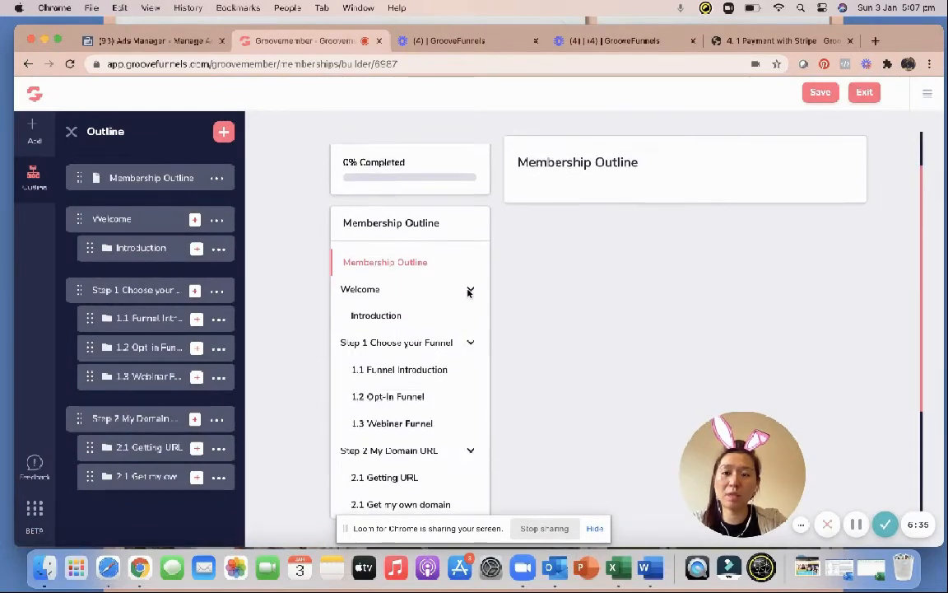
scroll(469, 294, "down", 1)
scroll(449, 291, "up", 1)
scroll(448, 293, "down", 1)
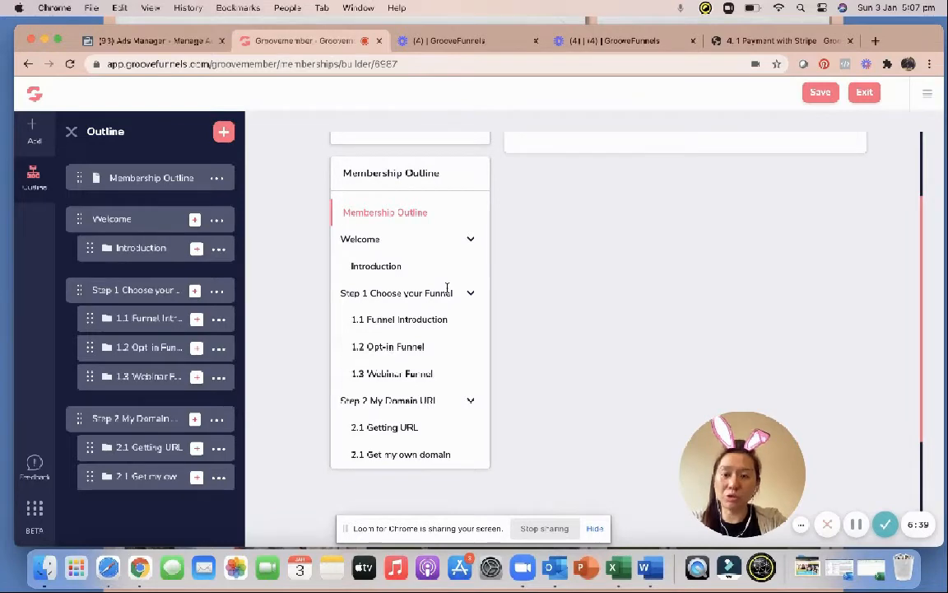
left_click(158, 296)
left_click(165, 318)
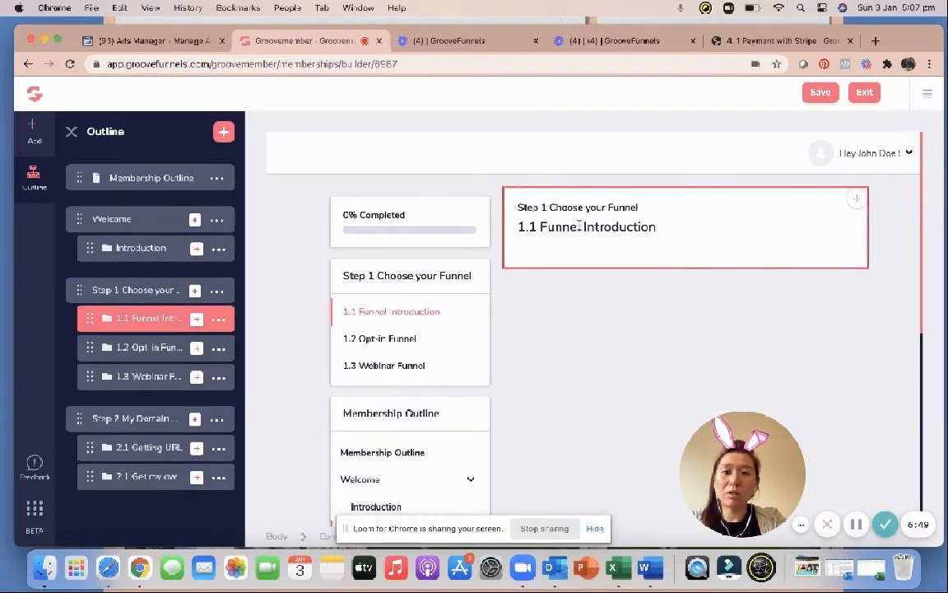
Open the Introduction page under Welcome in the builder, and examine the live site's Introduction page for its content and layout.
left_click(148, 250)
left_click(730, 40)
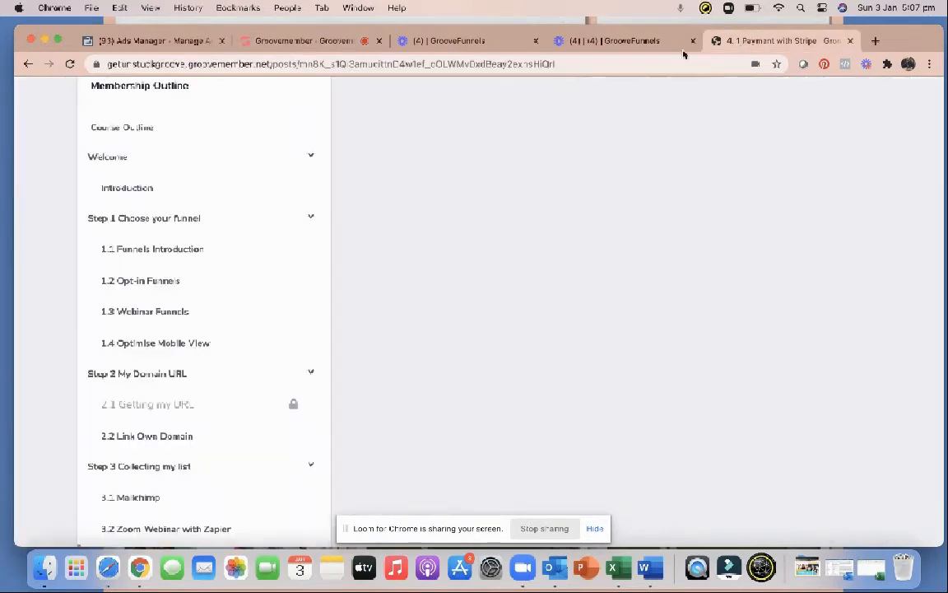
scroll(155, 232, "up", 5)
scroll(165, 247, "down", 2)
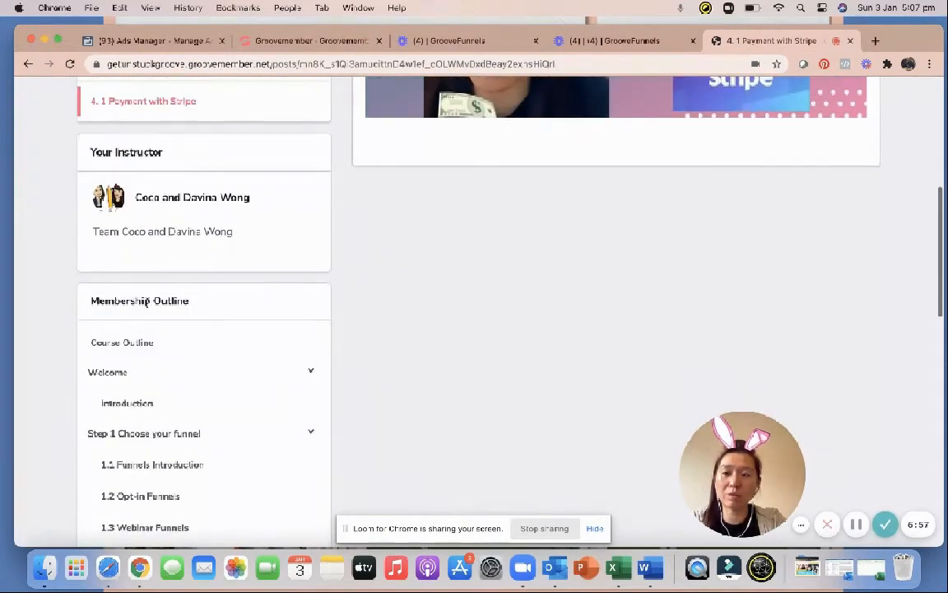
left_click(125, 402)
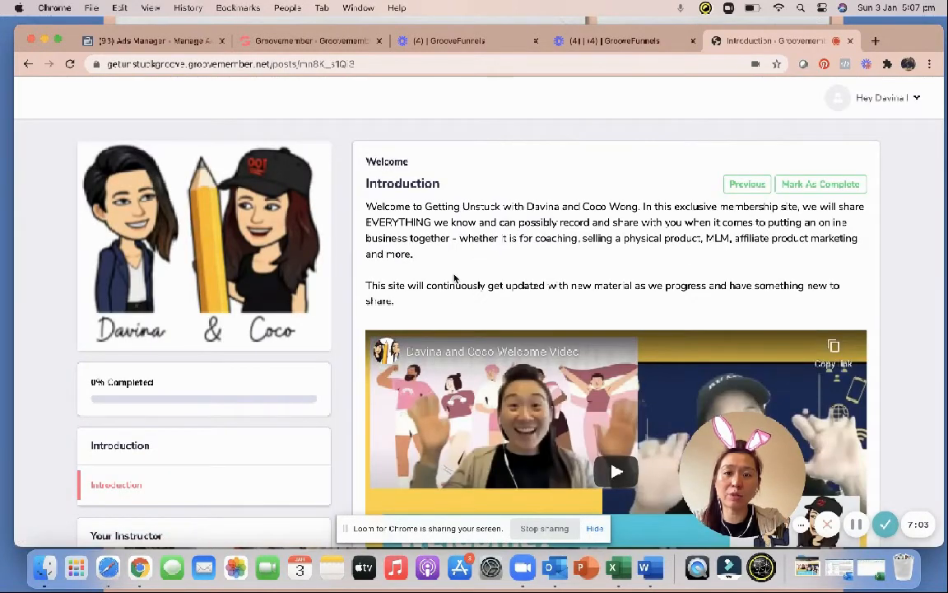
scroll(461, 346, "down", 2)
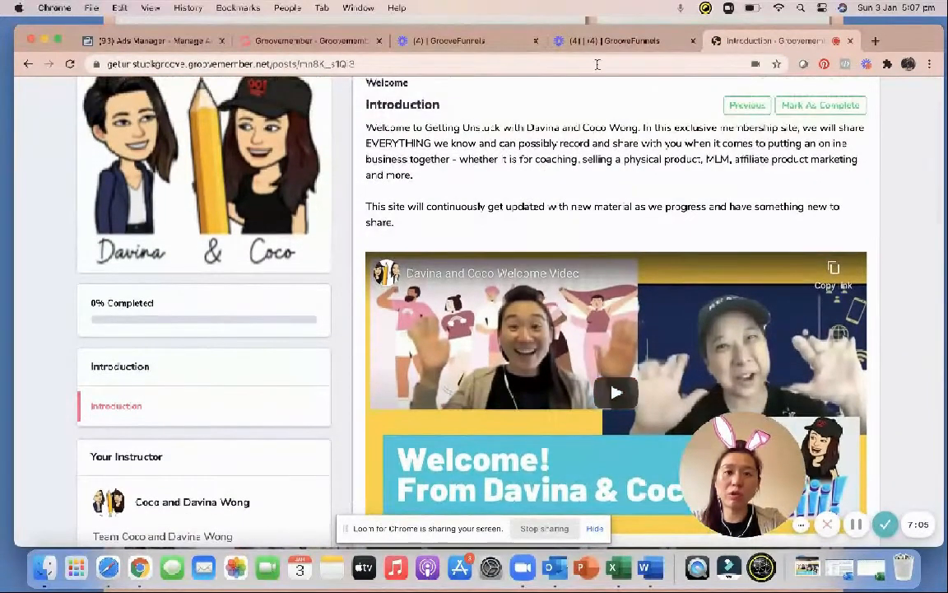
left_click(311, 41)
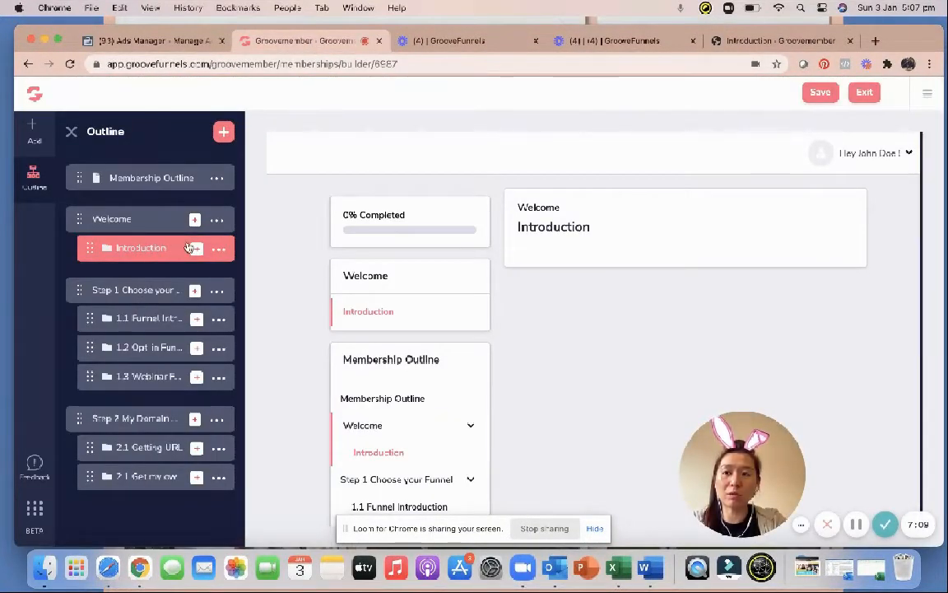
Add a text element under the Introduction heading and a YouTube video element below the content box.
left_click(34, 132)
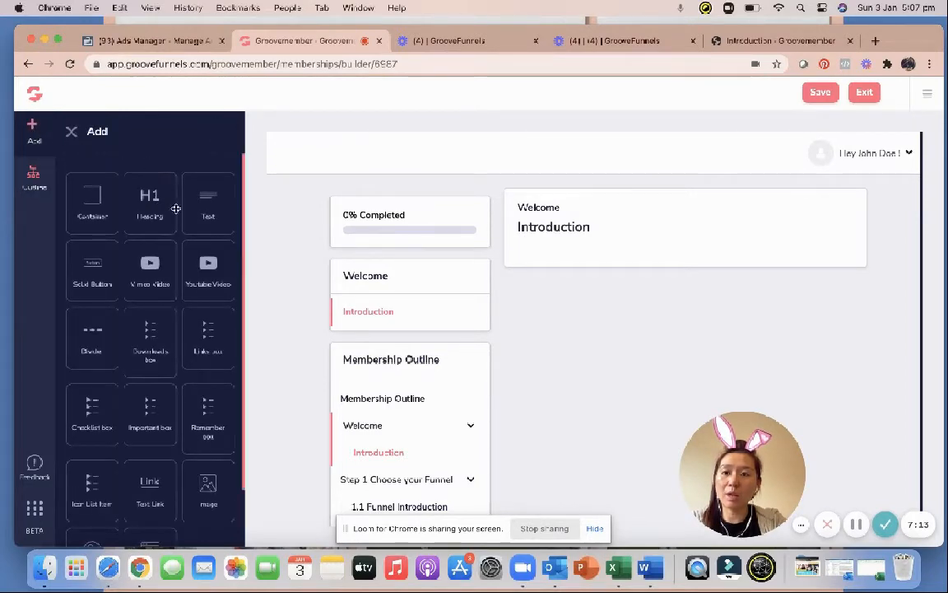
left_click_drag(212, 213, 575, 259)
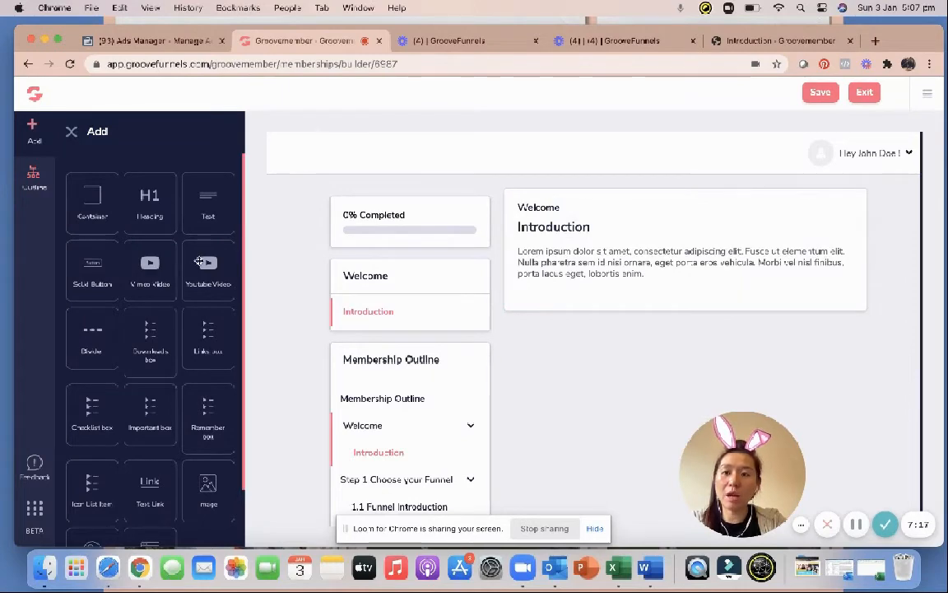
left_click_drag(201, 263, 586, 319)
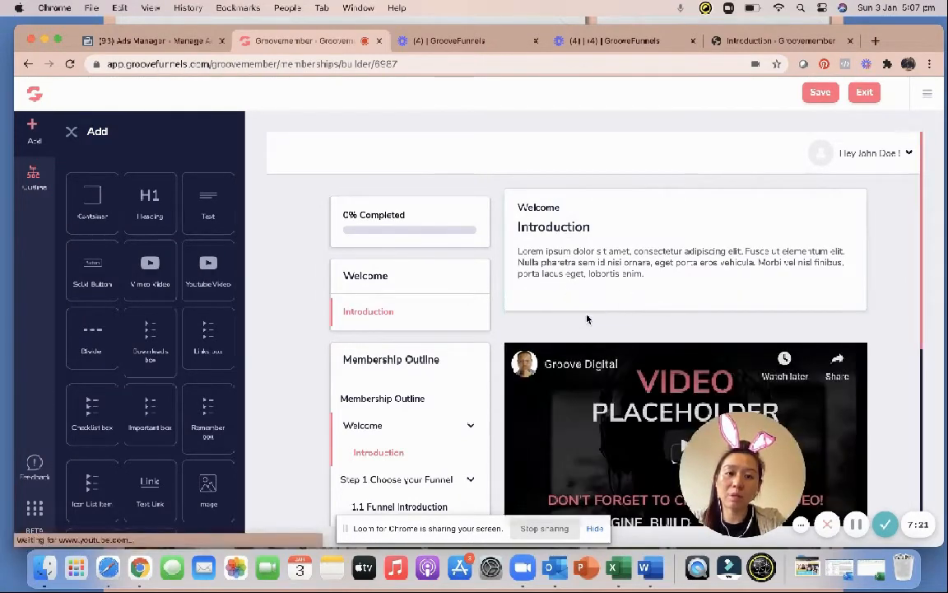
scroll(623, 348, "down", 2)
scroll(622, 347, "up", 1)
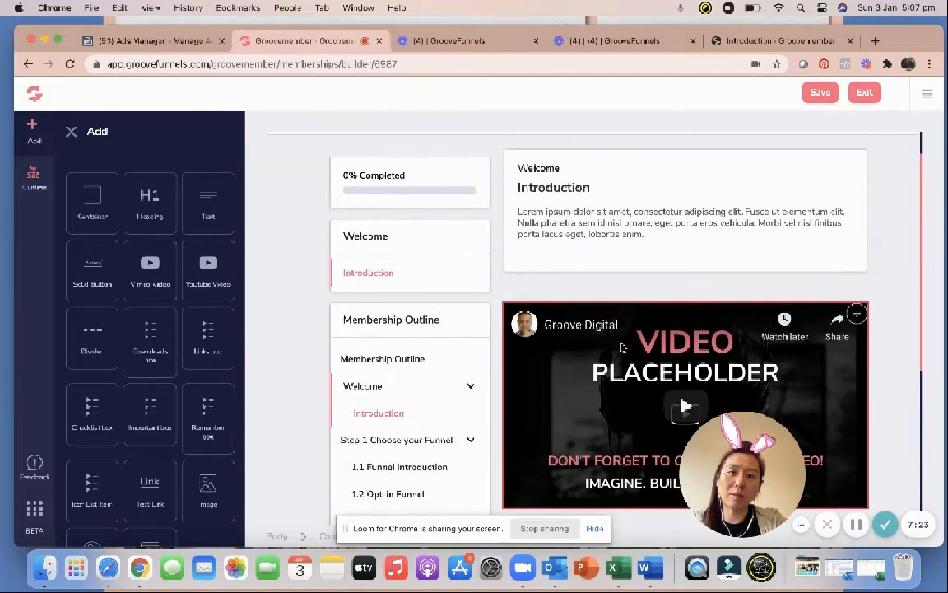
Check the video placement on the live Introduction page, and add another YouTube video inside the Introduction box beneath the text.
left_click(745, 40)
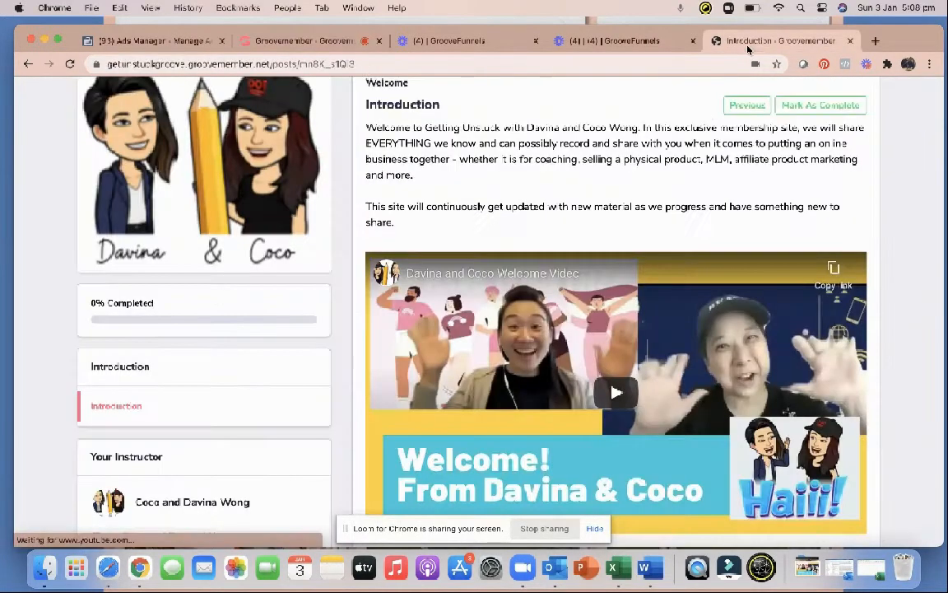
left_click(280, 41)
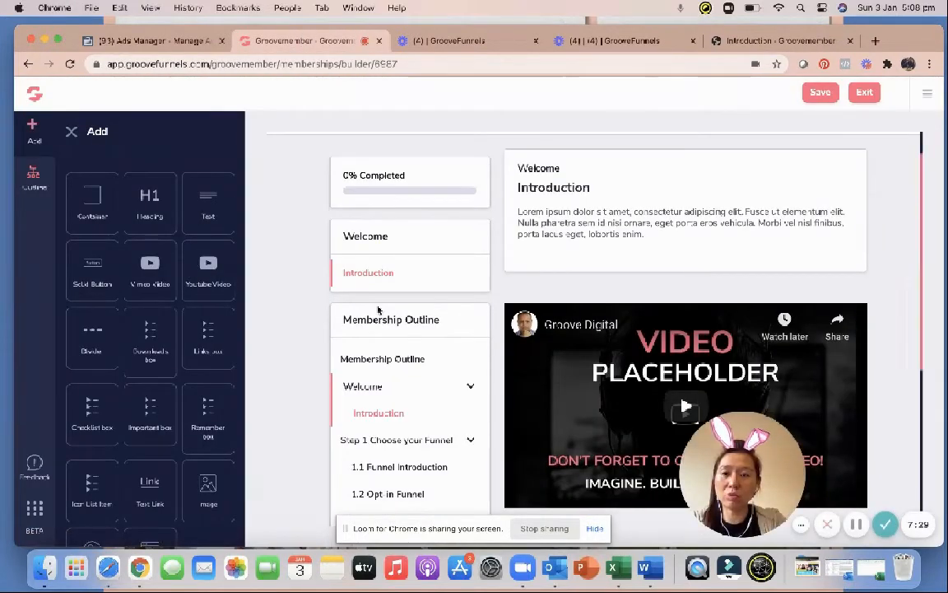
left_click_drag(209, 271, 573, 330)
scroll(573, 330, "down", 8)
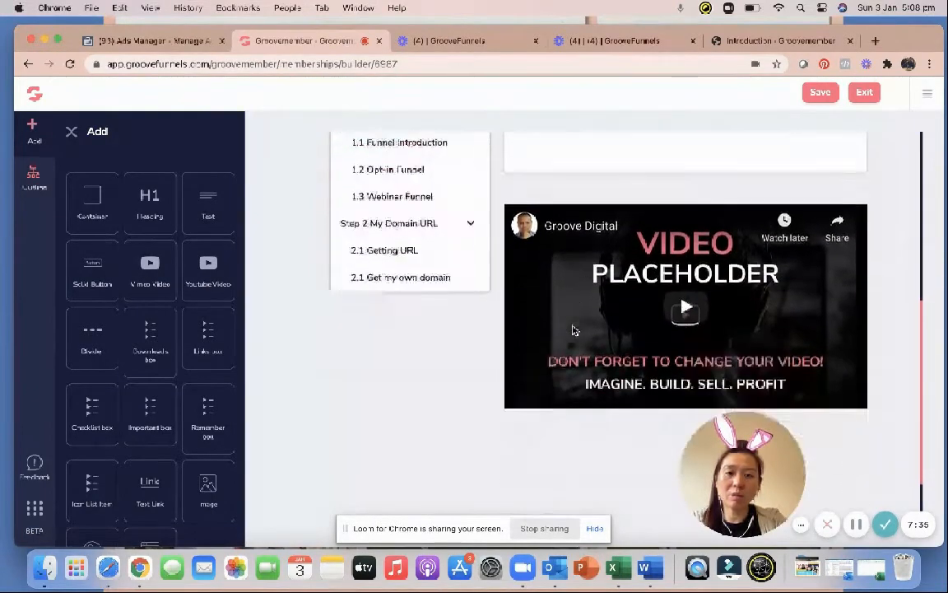
scroll(574, 330, "up", 2)
scroll(574, 330, "up", 6)
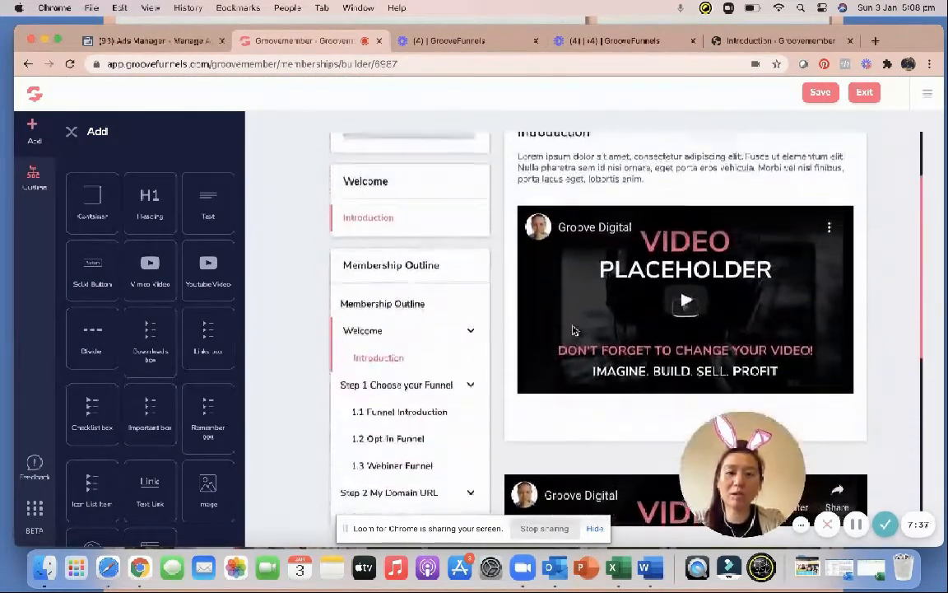
Delete the YouTube video inside the Introduction box, keeping the one below the box.
scroll(574, 328, "down", 4)
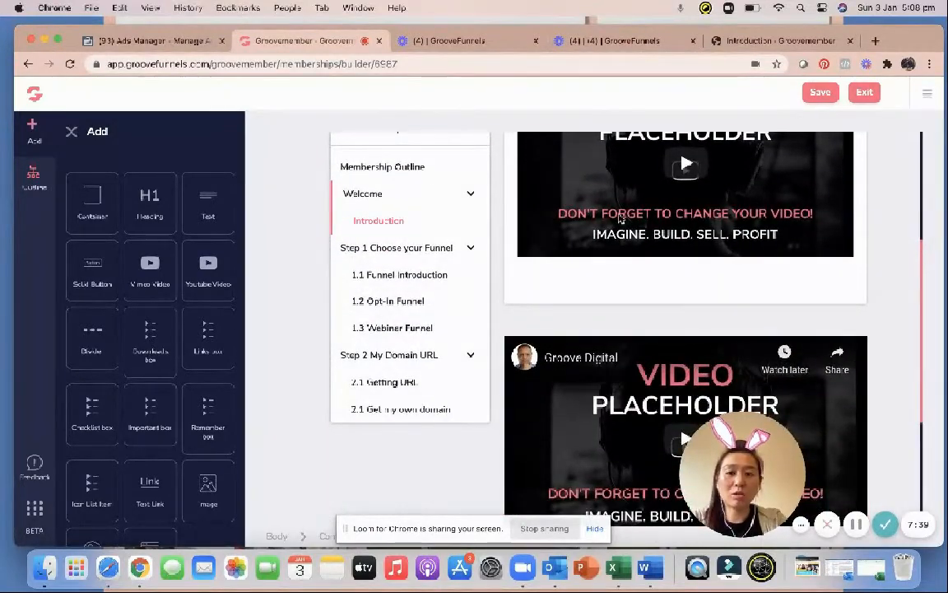
scroll(648, 376, "up", 4)
left_click(585, 260)
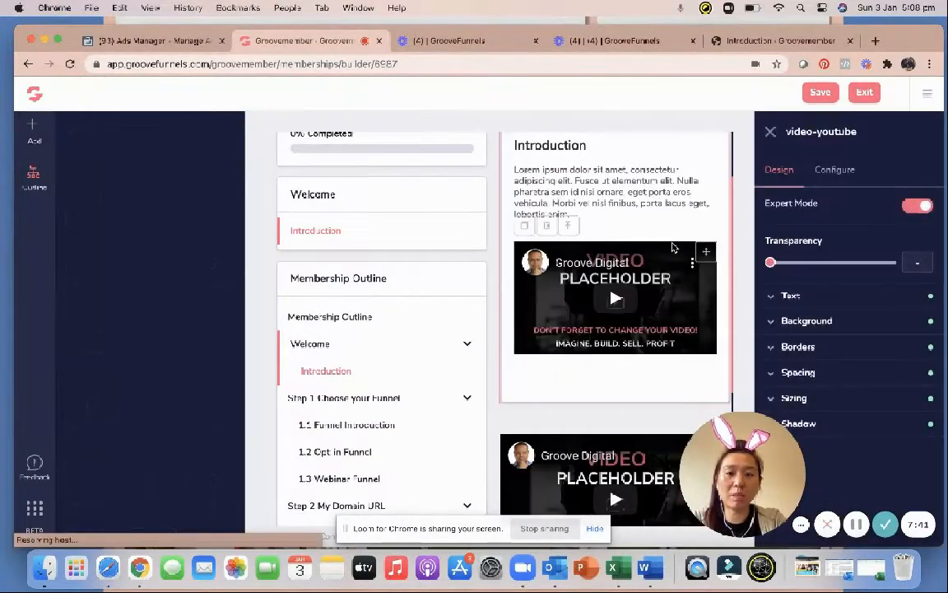
left_click(360, 202)
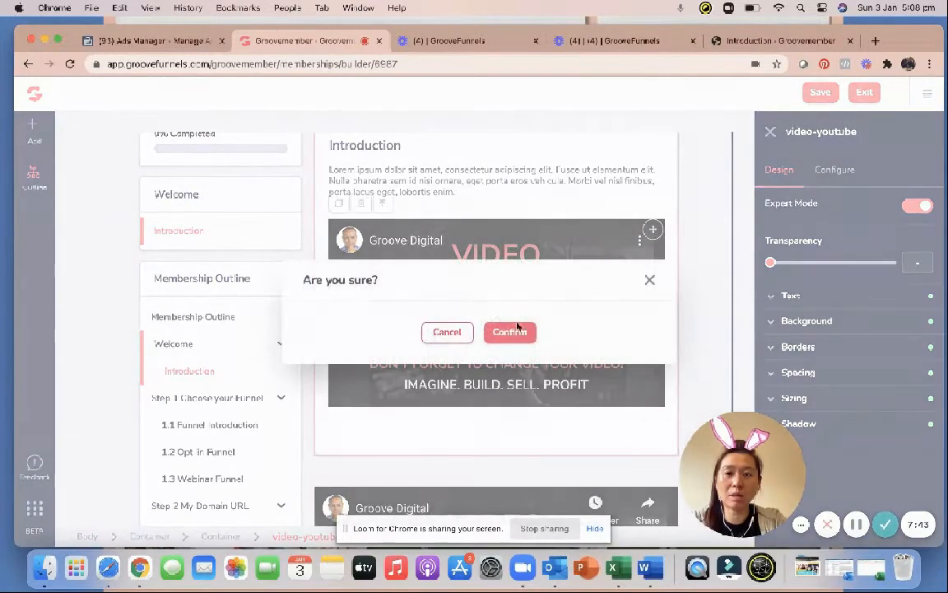
left_click(510, 332)
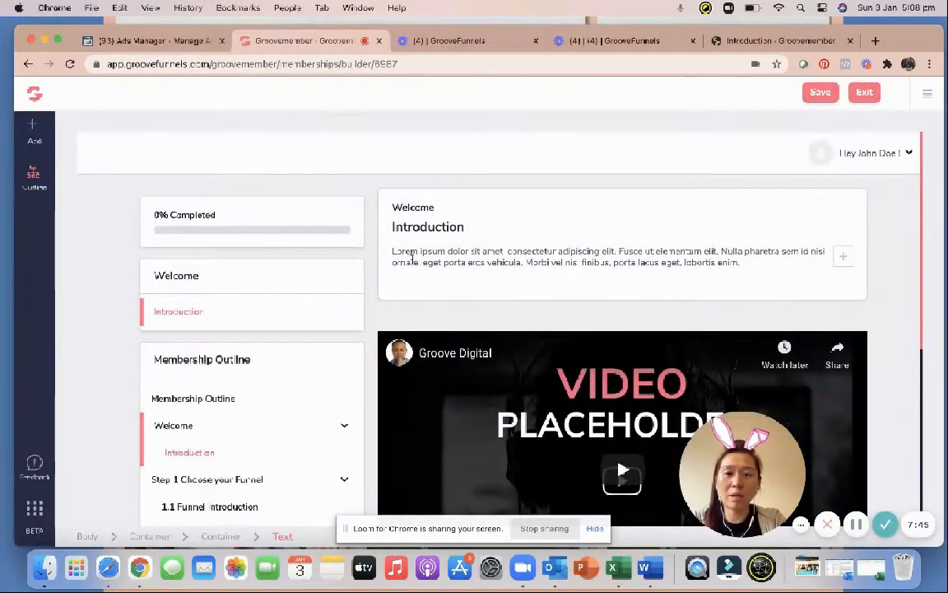
Copy both welcome paragraphs from the live site's Introduction page for use in place of the placeholder text.
left_click(388, 254)
left_click_drag(632, 273, 307, 250)
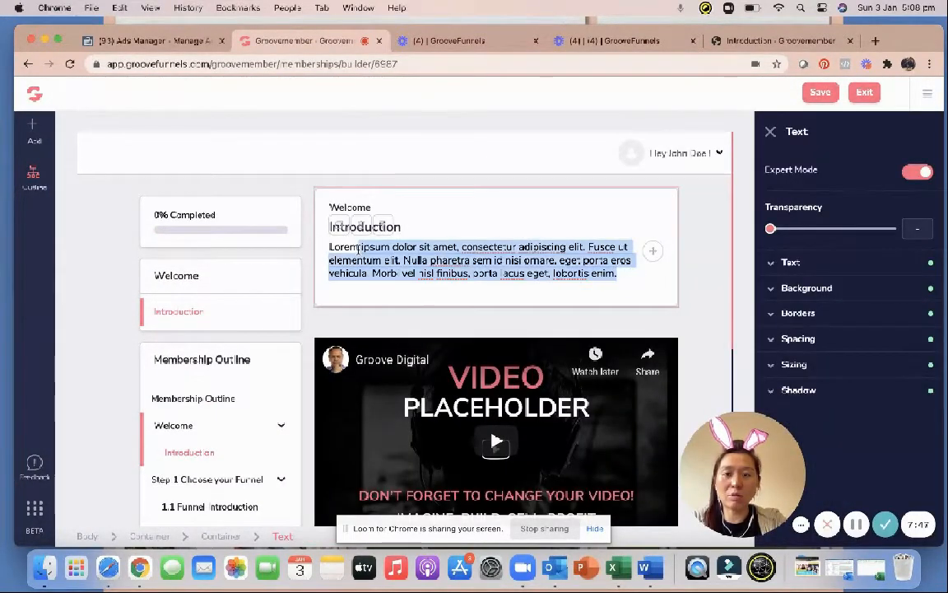
left_click(770, 41)
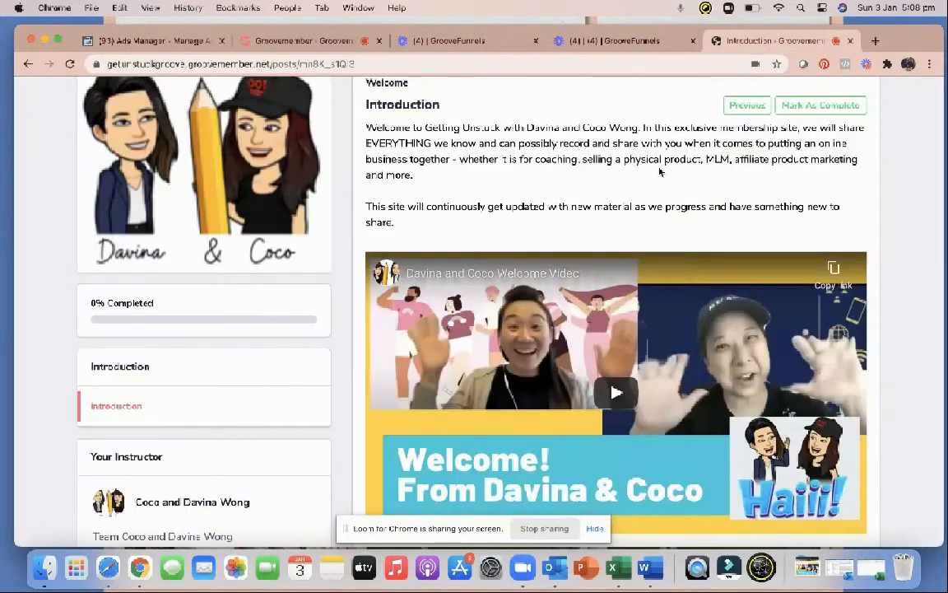
left_click_drag(398, 224, 367, 128)
right_click(384, 144)
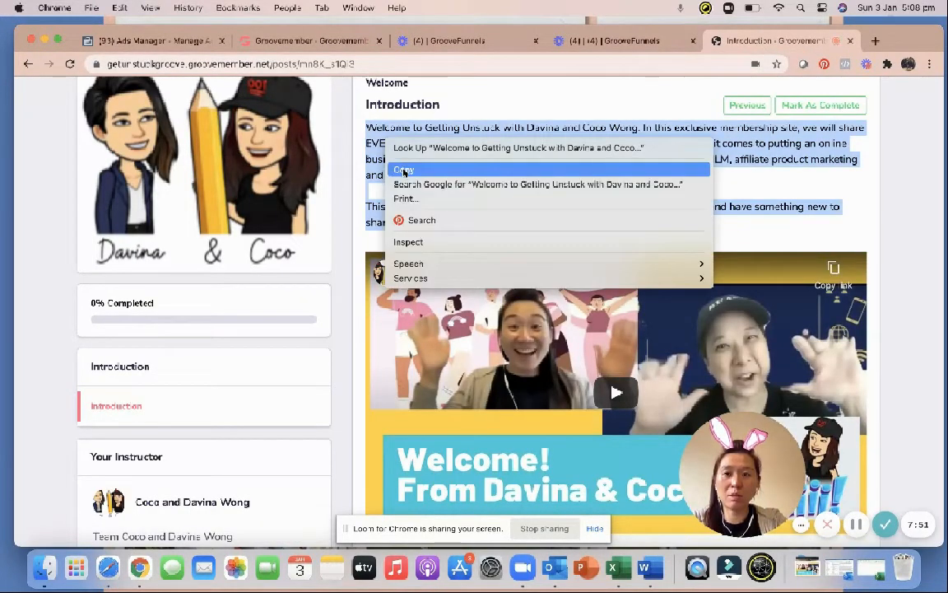
left_click(403, 170)
Replace the lorem ipsum text under the builder's Introduction heading with the copied welcome paragraphs.
left_click(308, 41)
left_click(436, 260)
right_click(436, 260)
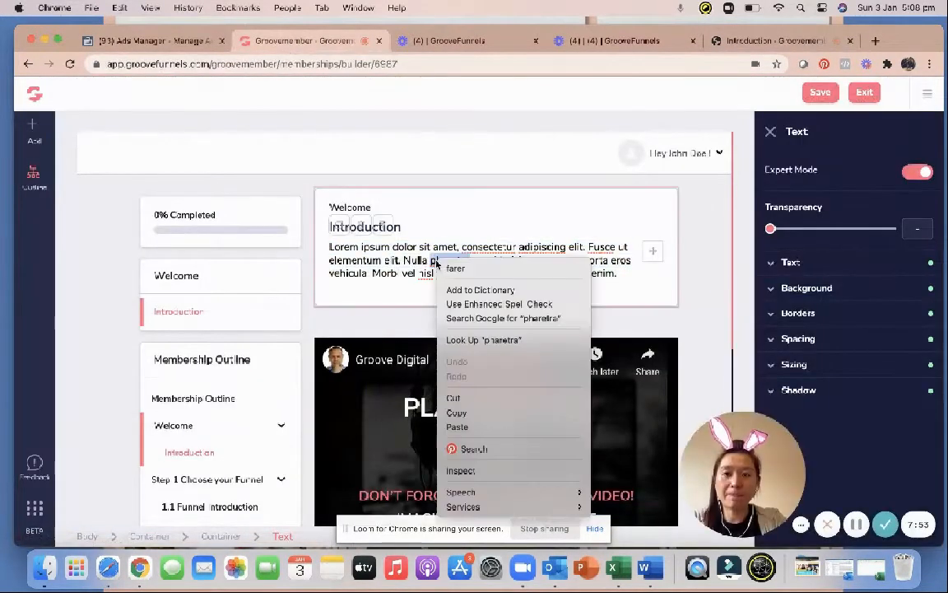
left_click(615, 271)
left_click(613, 273)
left_click_drag(614, 273, 350, 251)
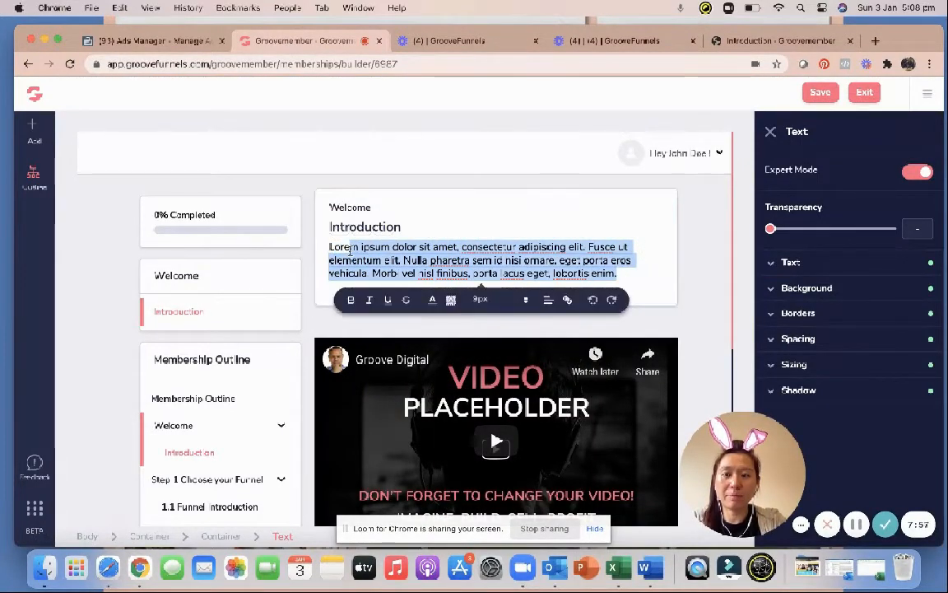
key("BackSpace")
key("BackSpace")
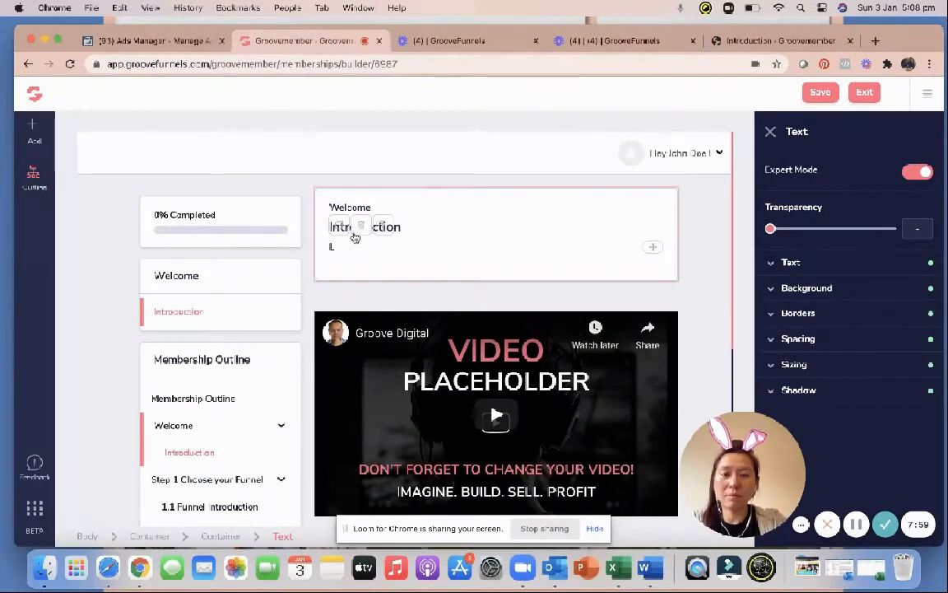
right_click(332, 247)
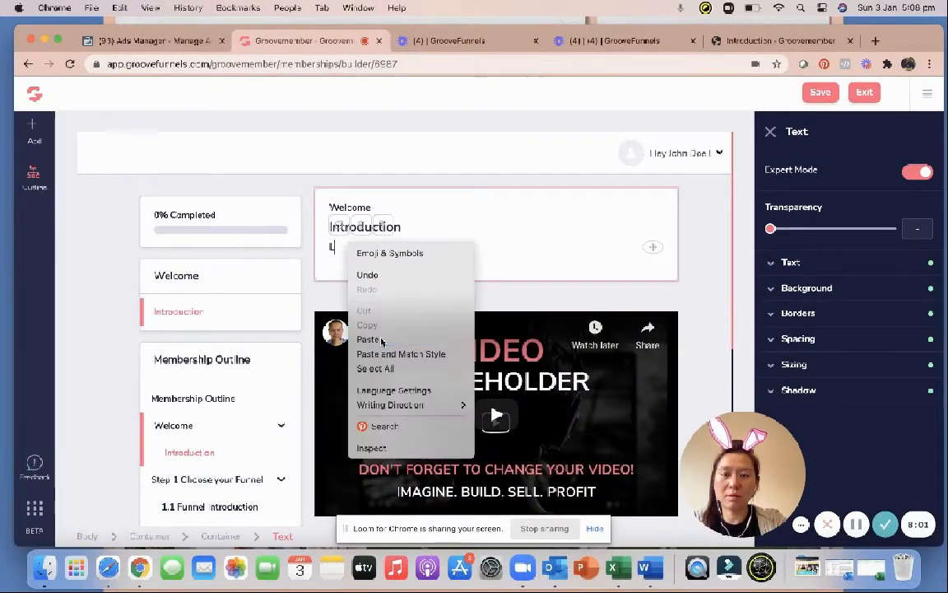
left_click(352, 337)
left_click(333, 247)
key("BackSpace")
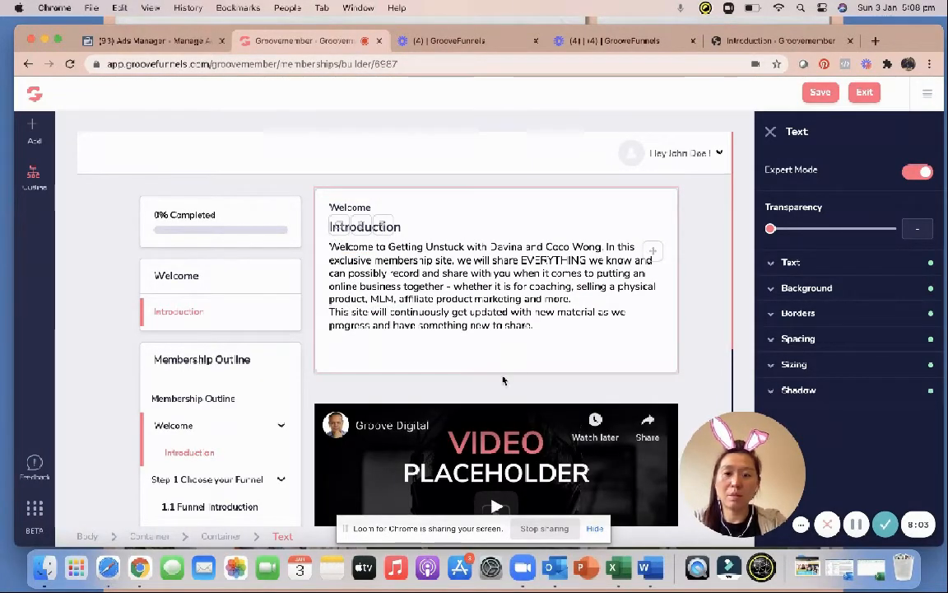
View the configuration settings of the YouTube video below the Introduction box, including video ID, autoplay and aspect ratio.
scroll(497, 354, "down", 5)
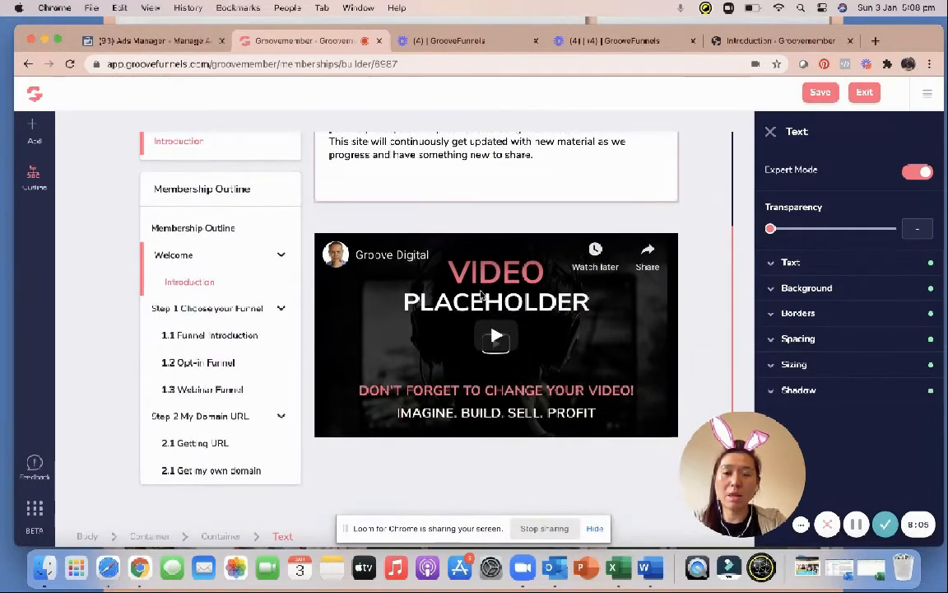
left_click(481, 296)
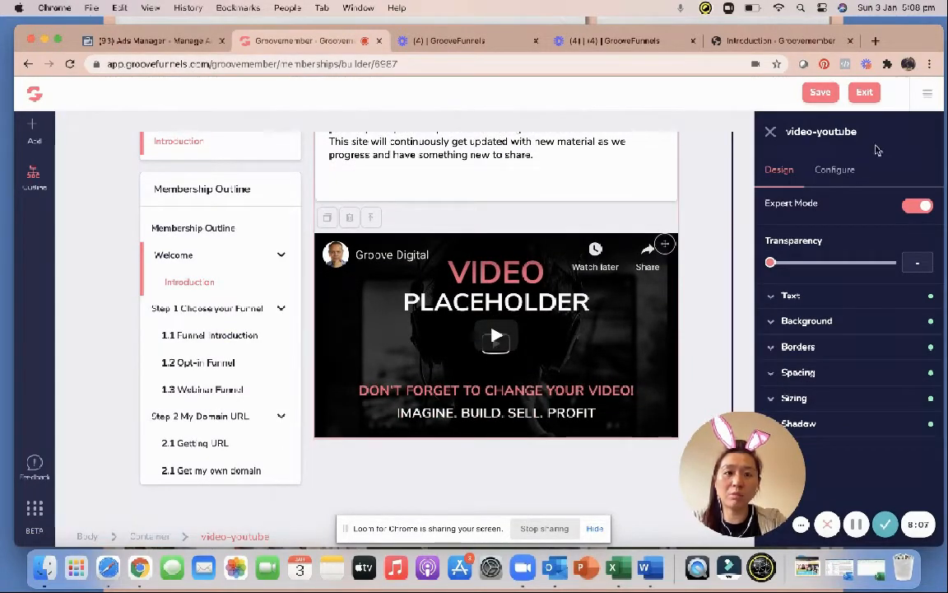
left_click(836, 170)
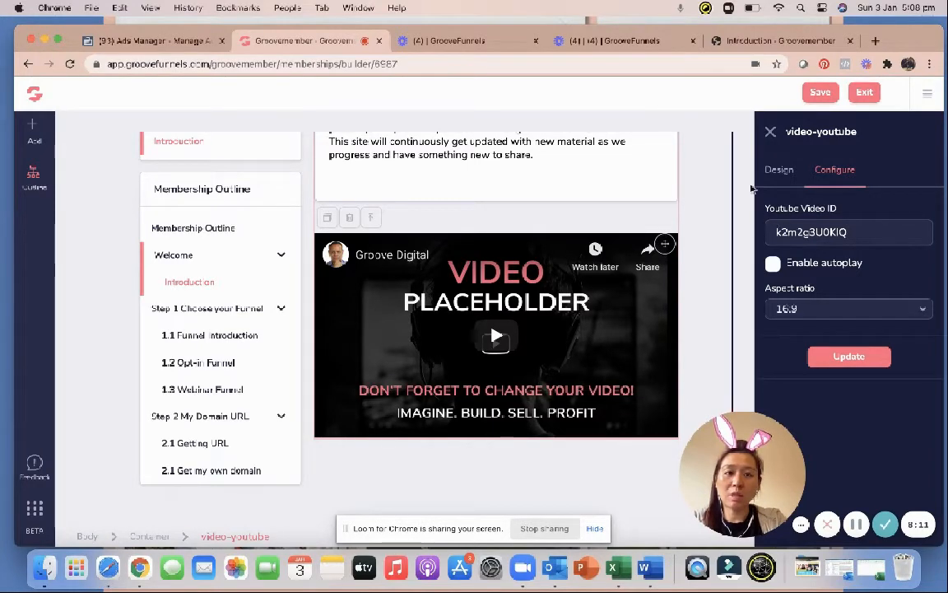
left_click(33, 130)
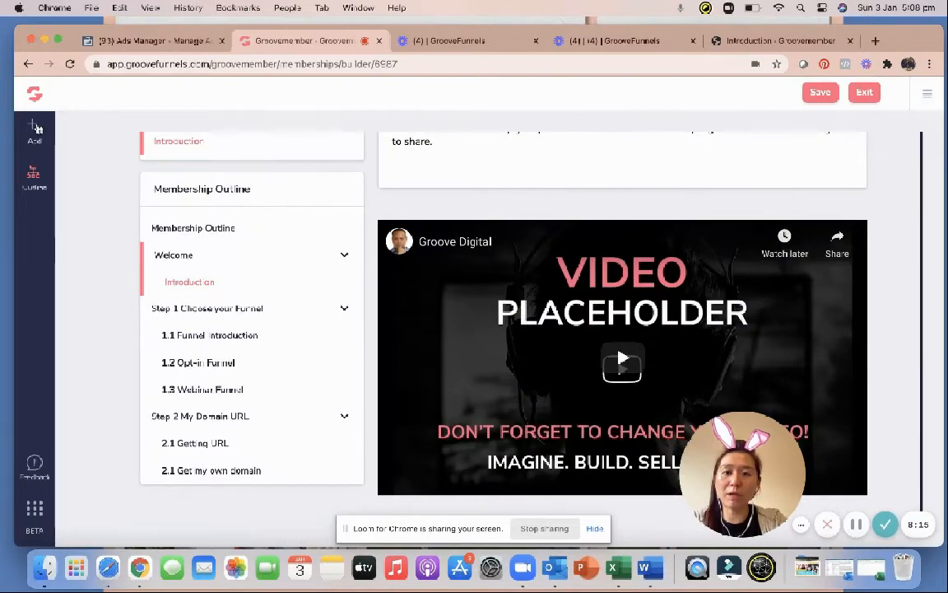
left_click(391, 238)
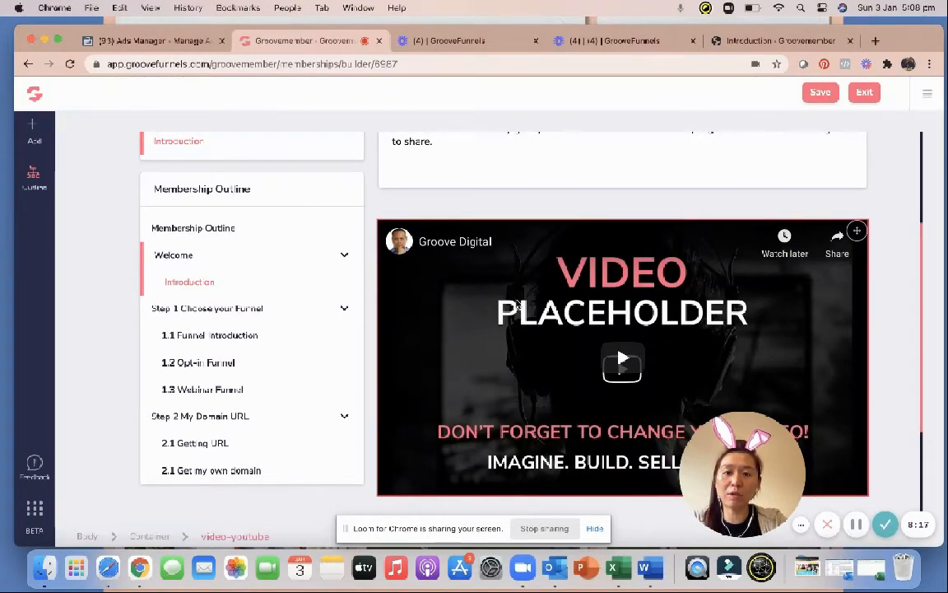
Browse the page elements available for adding to the Introduction page, then close the list.
scroll(502, 292, "up", 1)
scroll(516, 305, "up", 2)
scroll(516, 305, "down", 1)
scroll(516, 304, "up", 1)
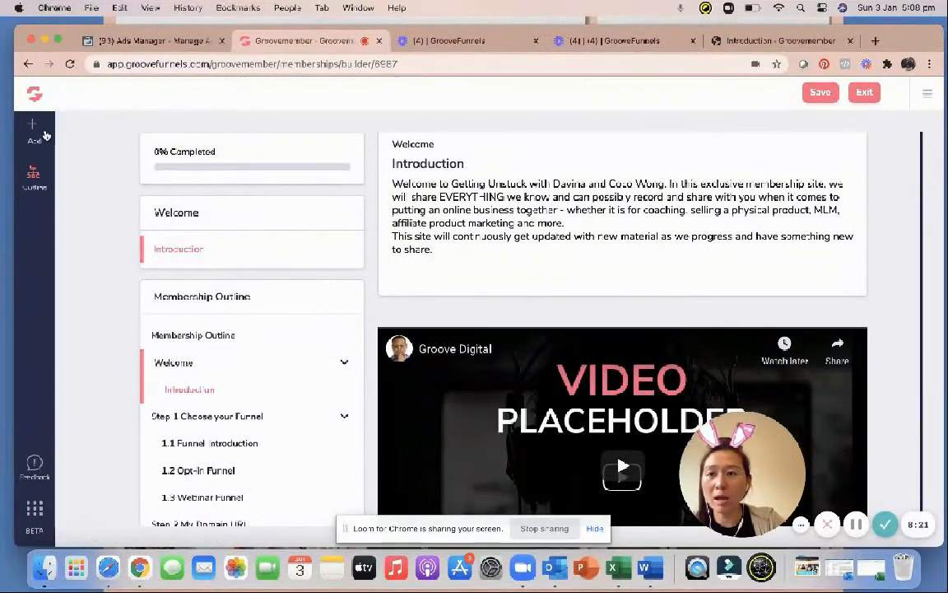
left_click(33, 127)
scroll(152, 329, "down", 2)
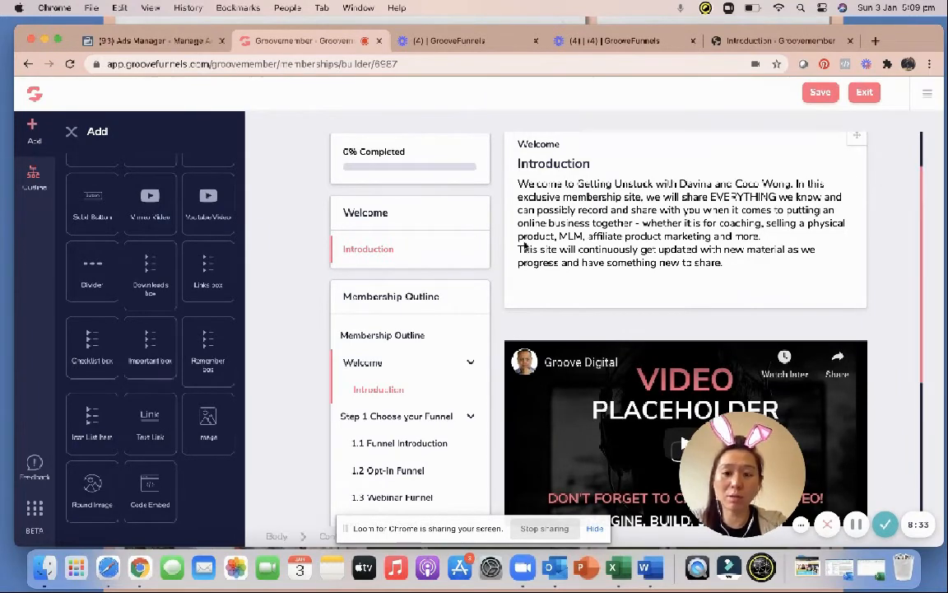
scroll(585, 281, "down", 5)
scroll(586, 281, "up", 2)
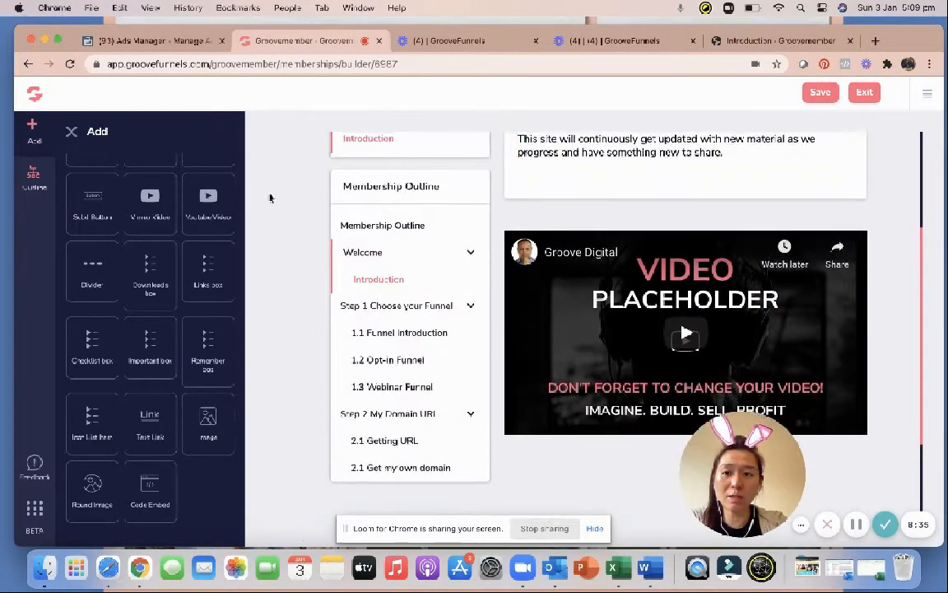
left_click(73, 133)
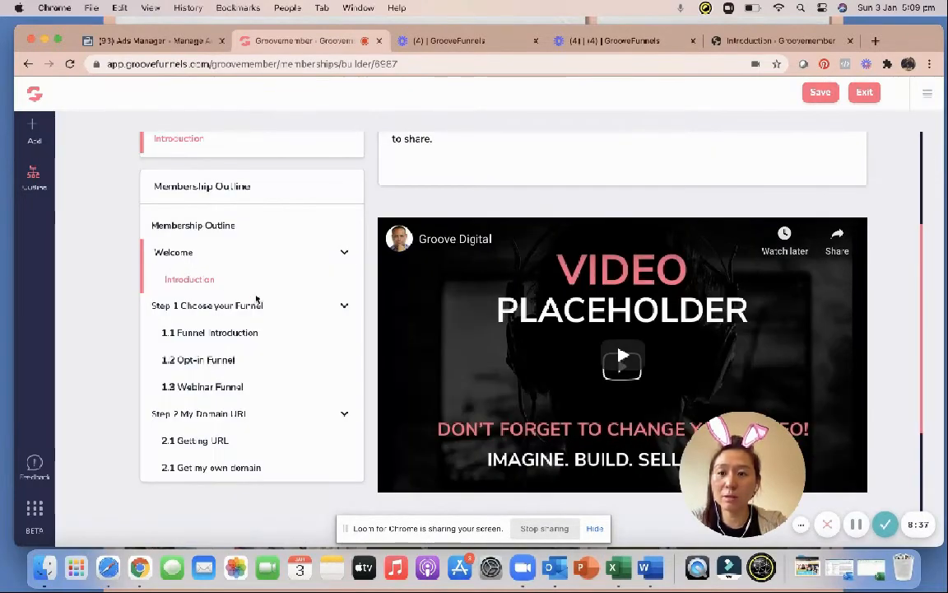
Review the Introduction page's welcome text, the video below it and the Membership Outline.
scroll(237, 375, "up", 4)
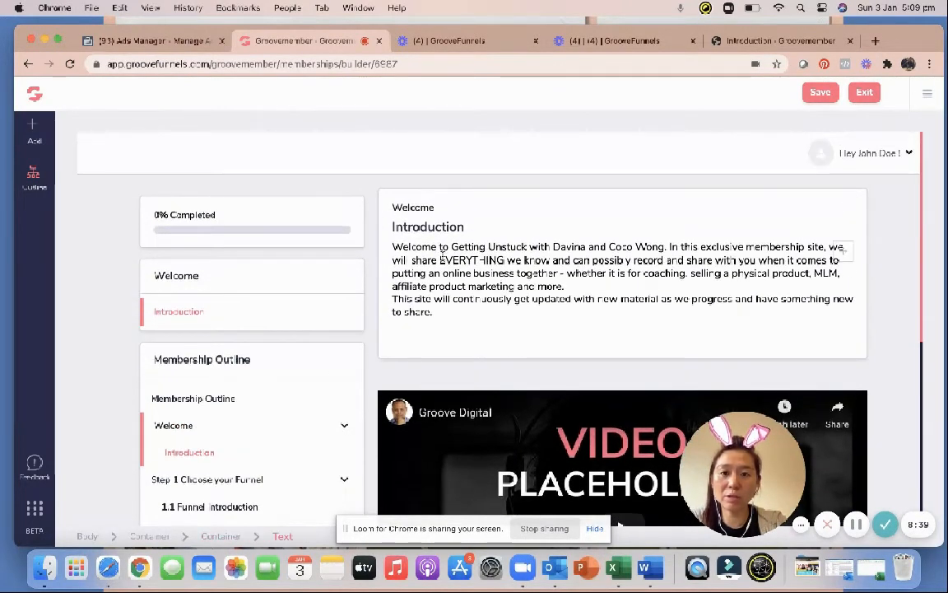
scroll(449, 263, "down", 5)
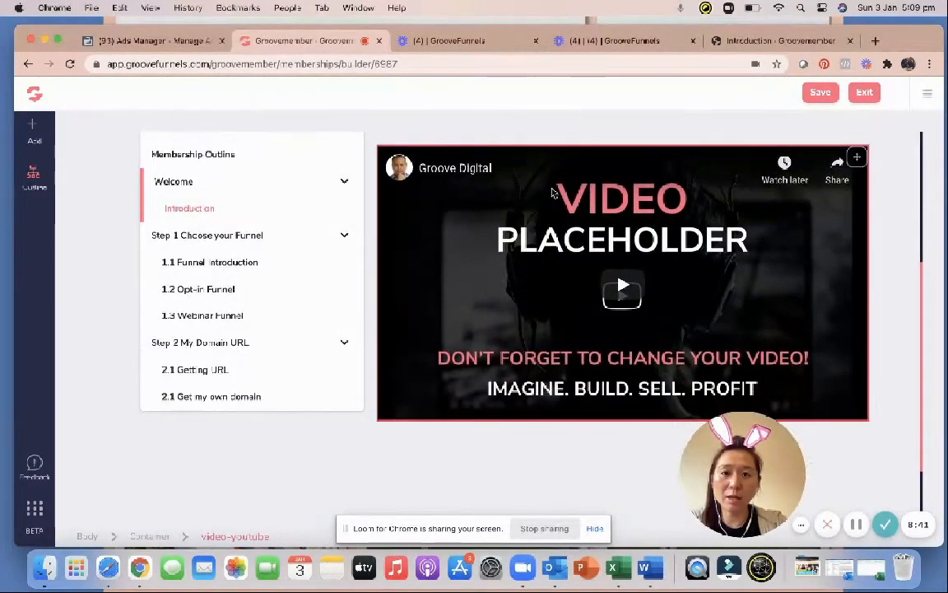
scroll(497, 344, "up", 5)
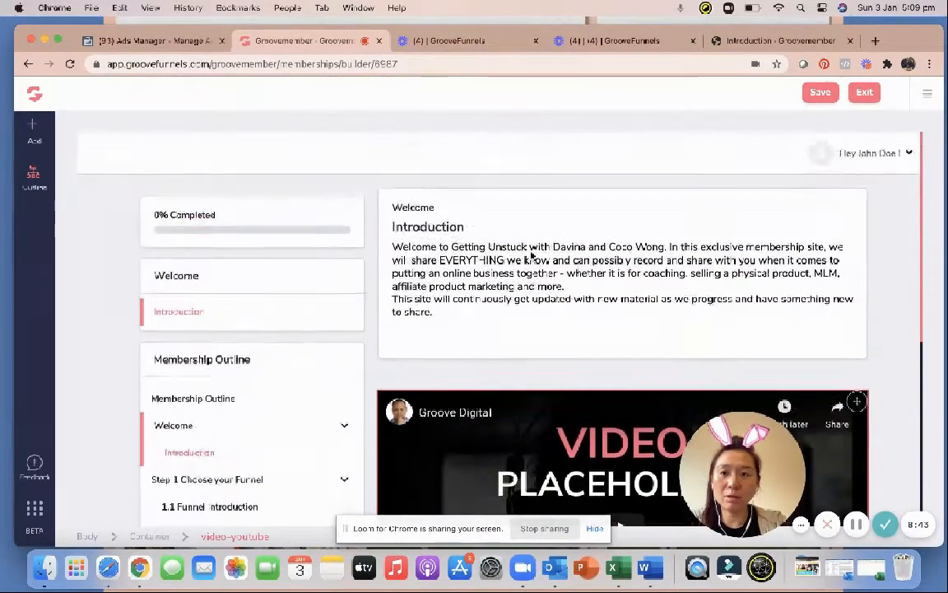
scroll(531, 251, "down", 4)
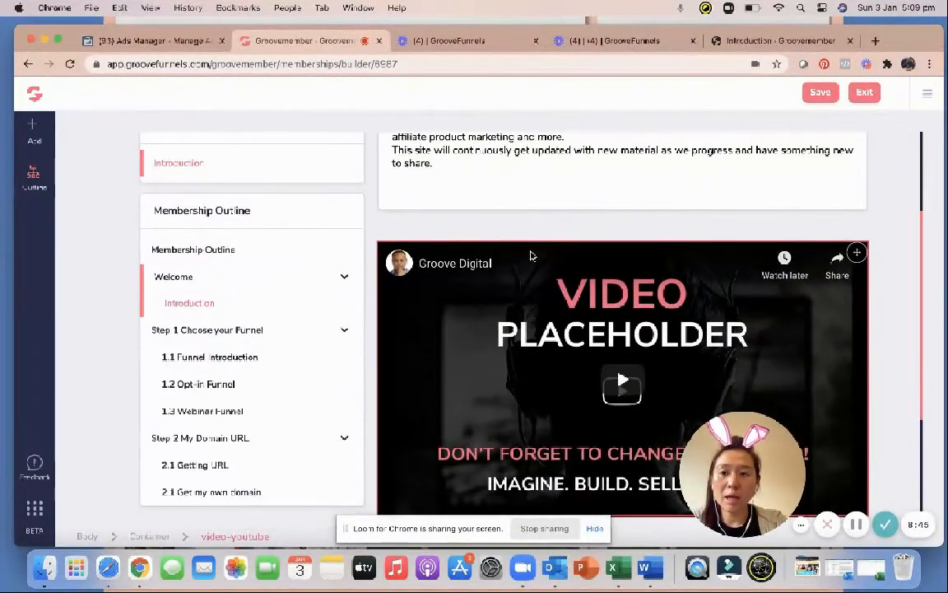
scroll(531, 256, "up", 2)
scroll(493, 263, "down", 3)
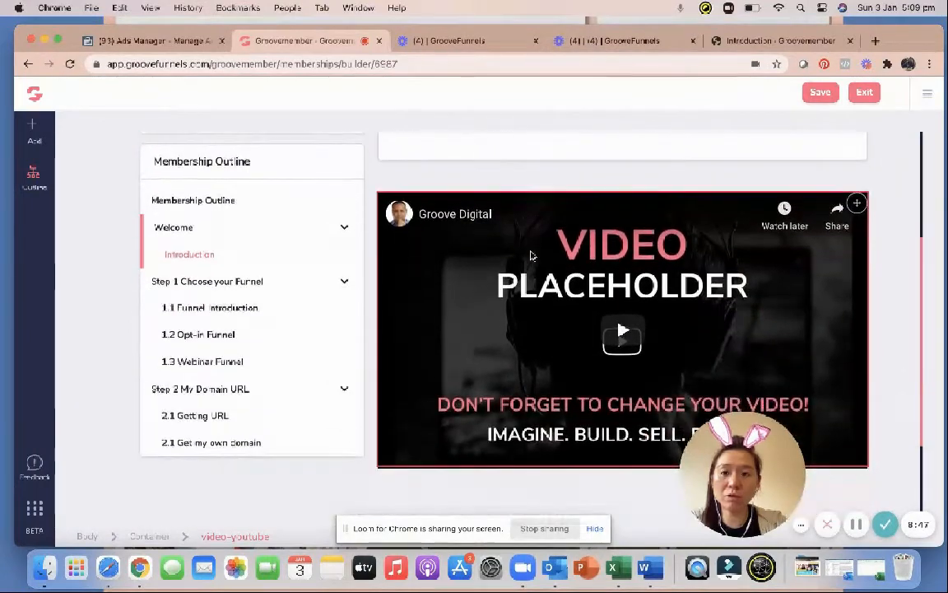
scroll(504, 214, "up", 2)
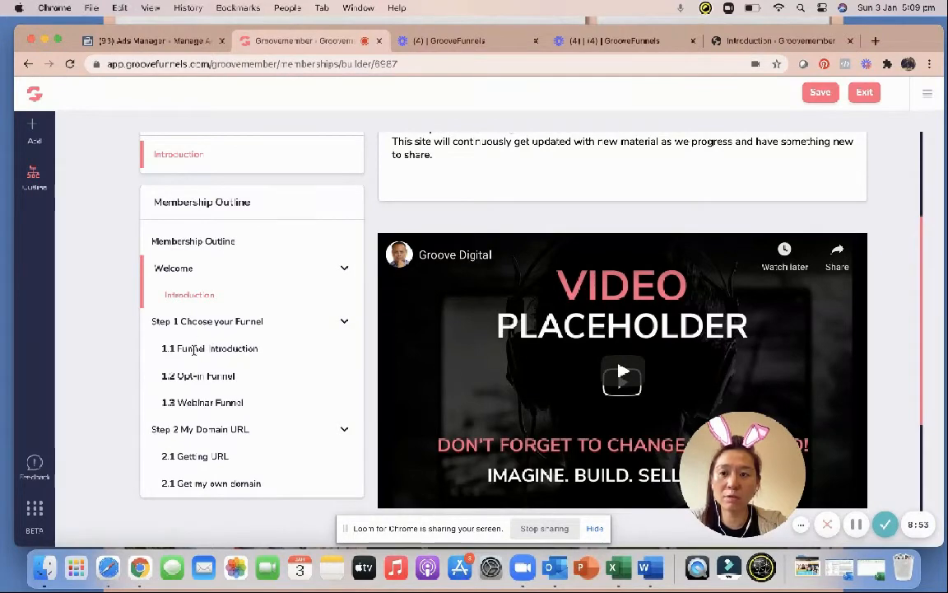
Open the "1.1 Funnel Introduction" page in the builder and add a YouTube video below its heading box.
left_click(34, 175)
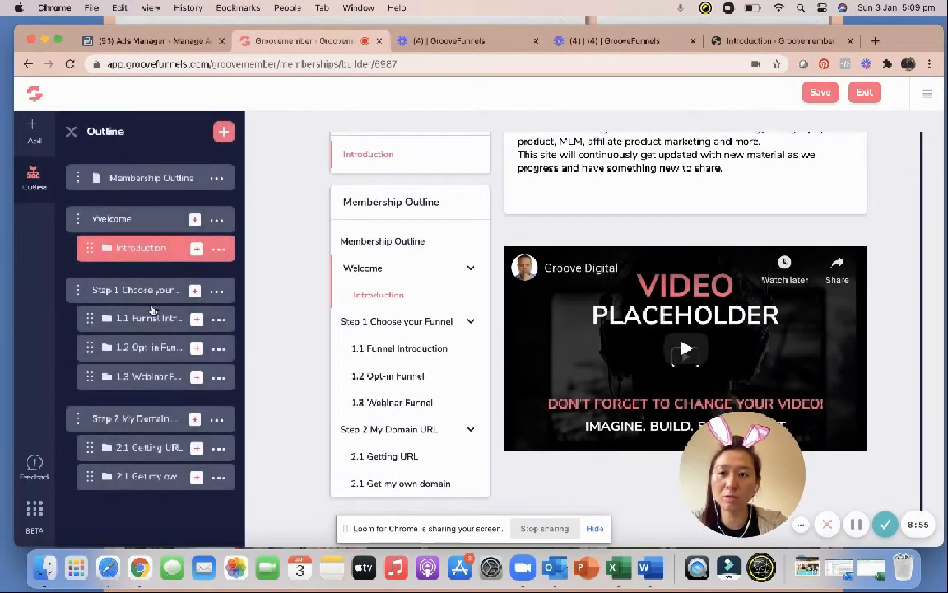
left_click(153, 321)
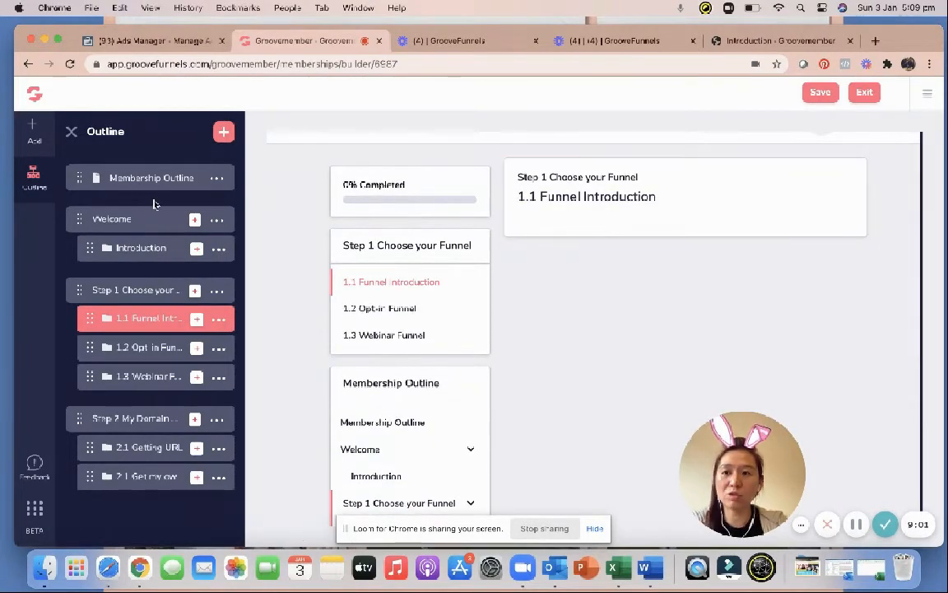
left_click(30, 130)
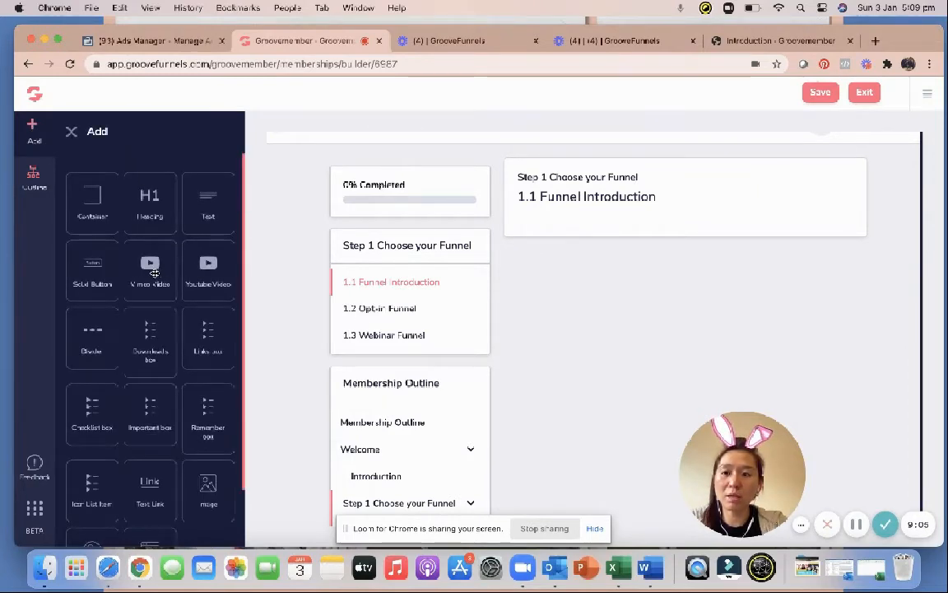
left_click_drag(188, 270, 563, 318)
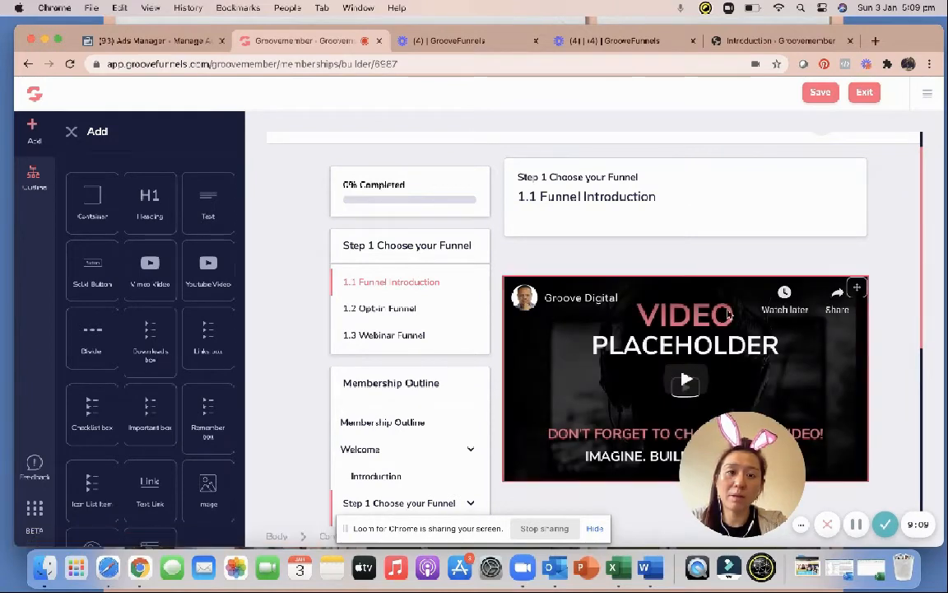
Check the configuration settings of the Funnel Introduction video, and review the page alongside the membership outline.
left_click(781, 319)
left_click(826, 173)
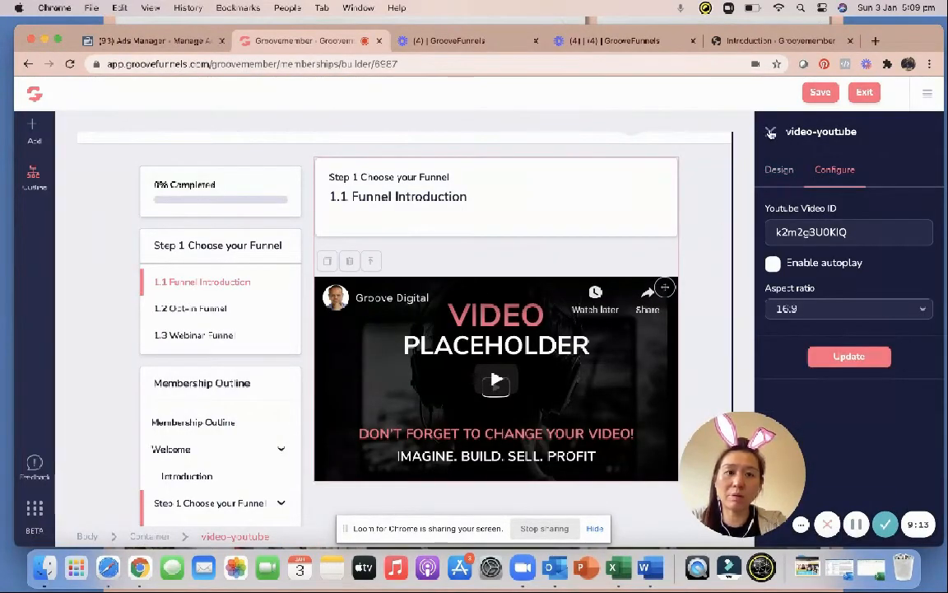
left_click(771, 132)
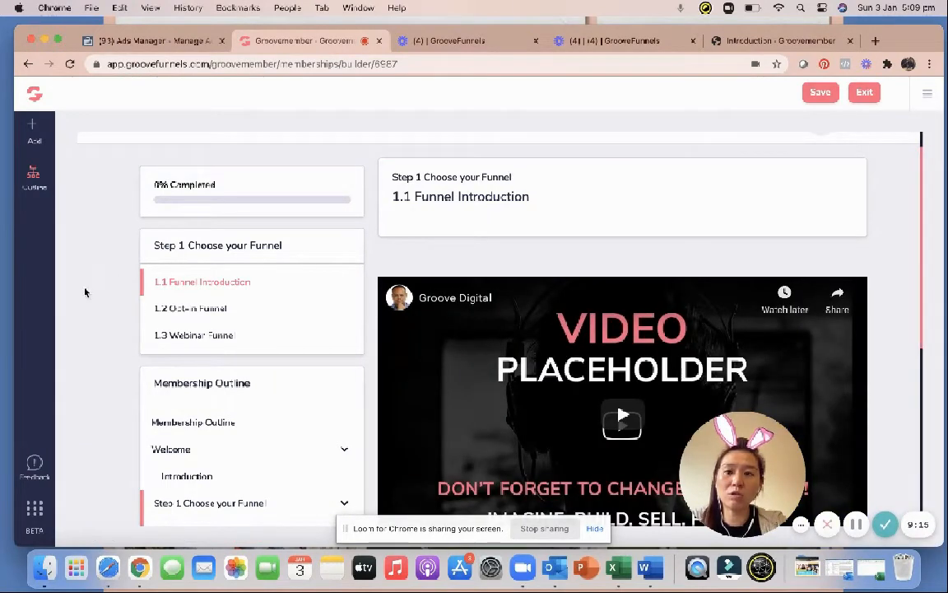
left_click(34, 175)
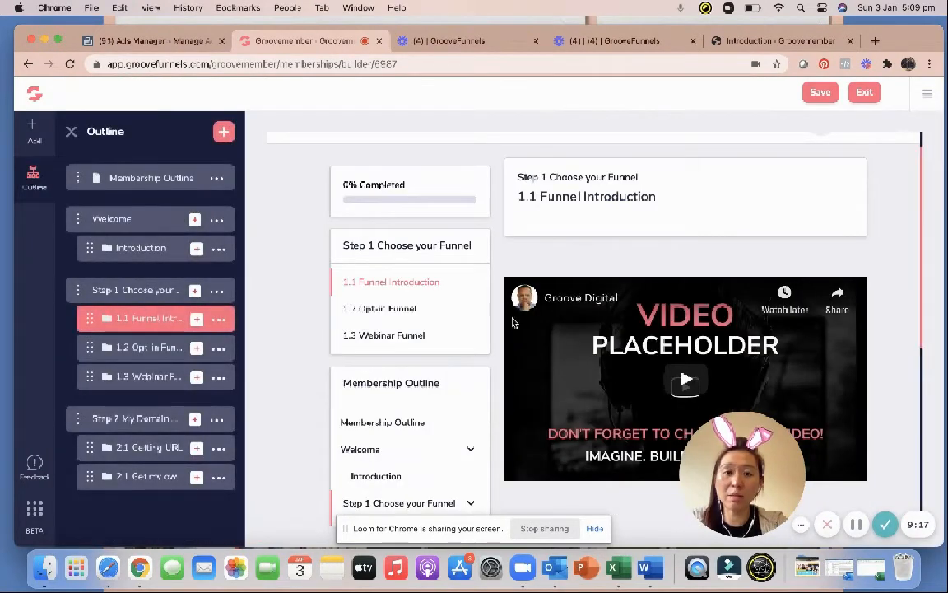
scroll(544, 291, "down", 4)
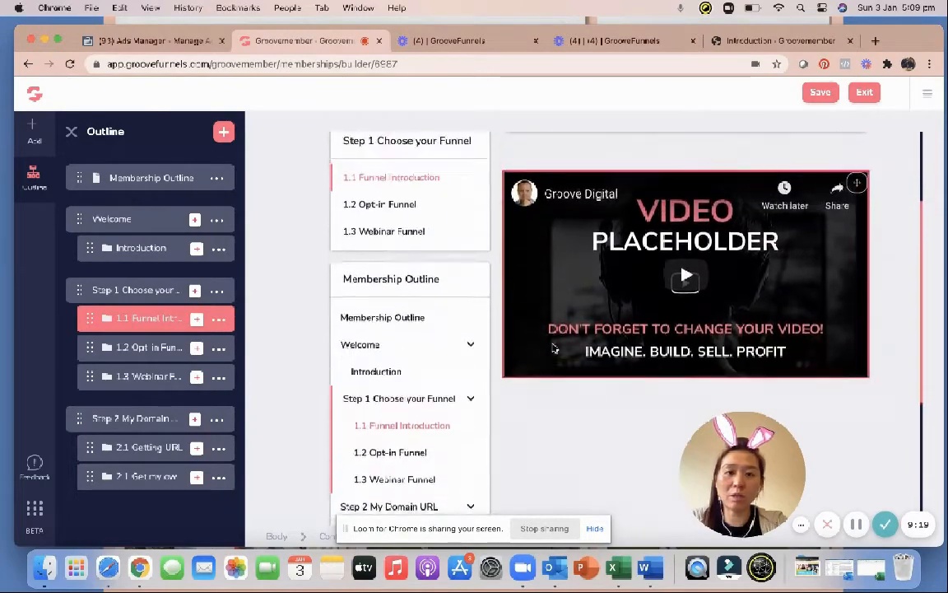
Add a Text Link element above the placeholder video on the 1.1 Funnel Introduction page.
scroll(554, 348, "up", 4)
scroll(624, 271, "down", 3)
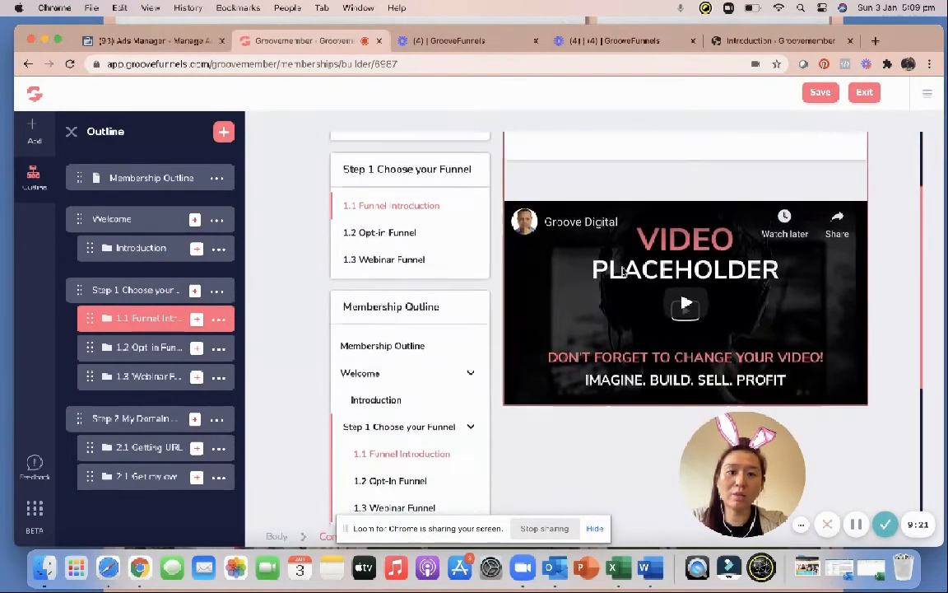
scroll(711, 338, "down", 4)
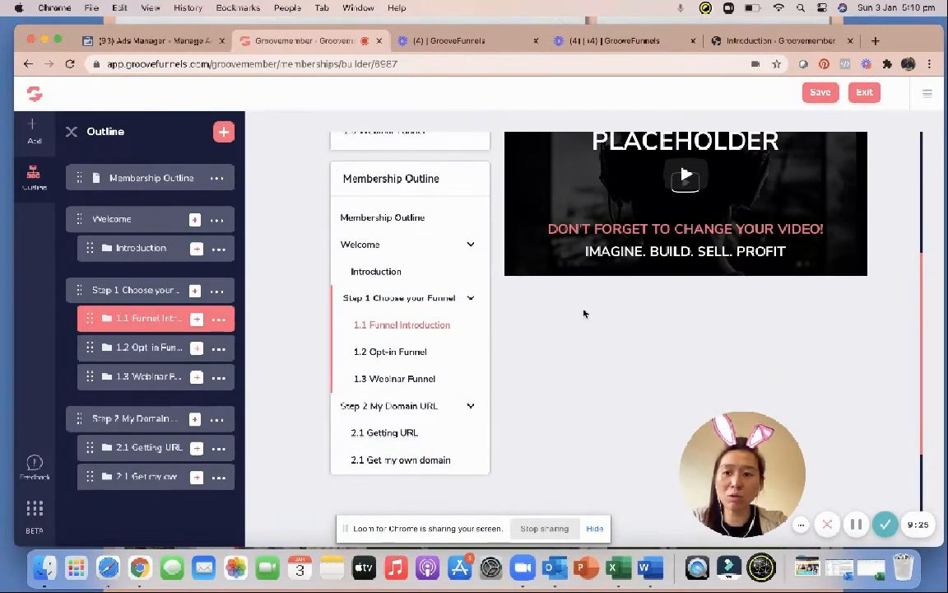
left_click(31, 121)
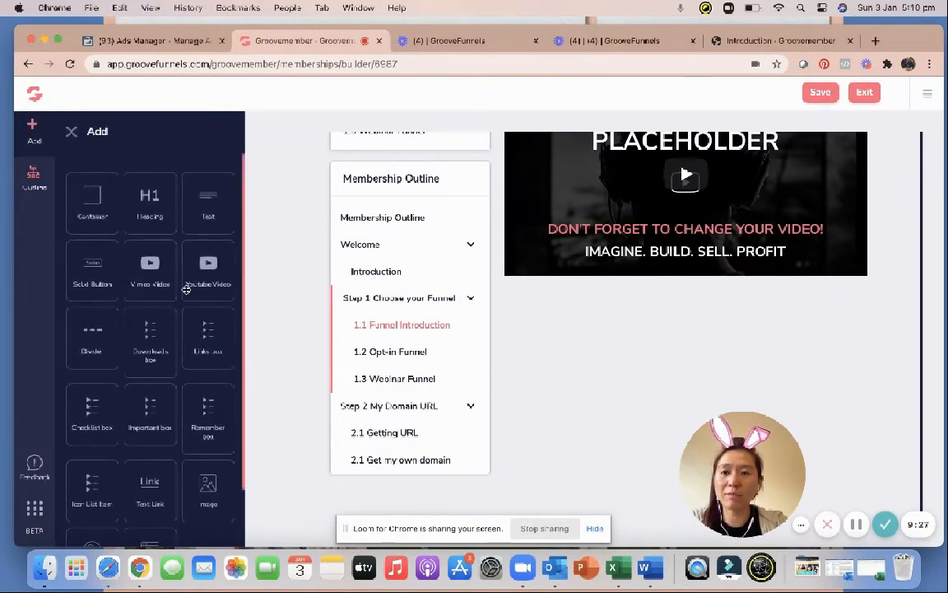
scroll(186, 288, "down", 2)
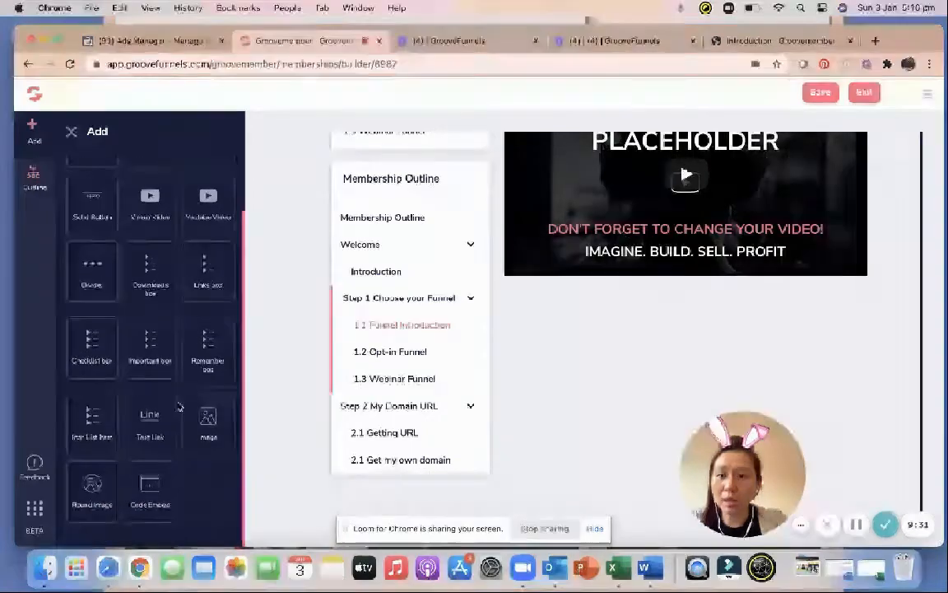
left_click_drag(150, 422, 555, 355)
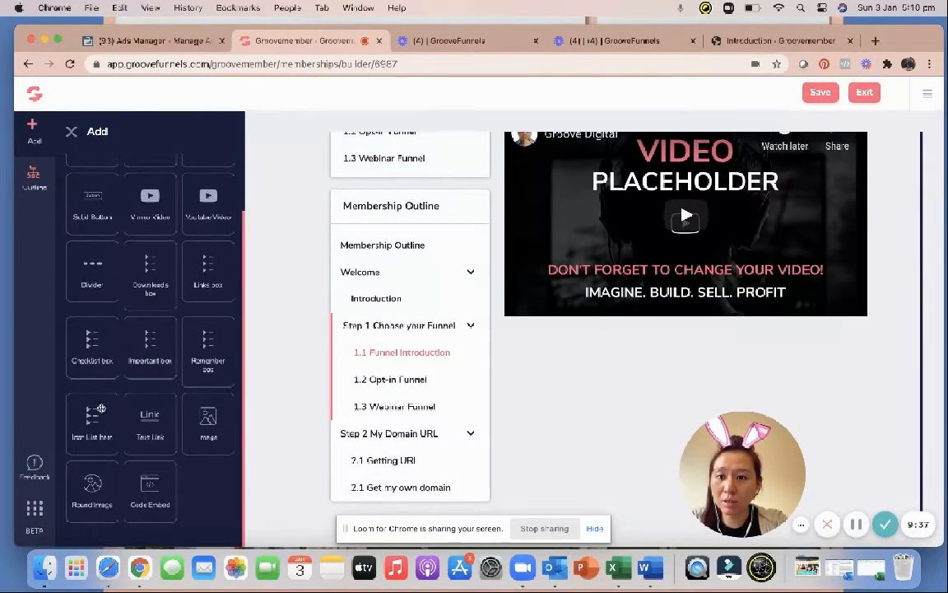
Add a Downloads box below the Funnel Introduction page's video and review the resulting layout.
scroll(102, 395, "up", 2)
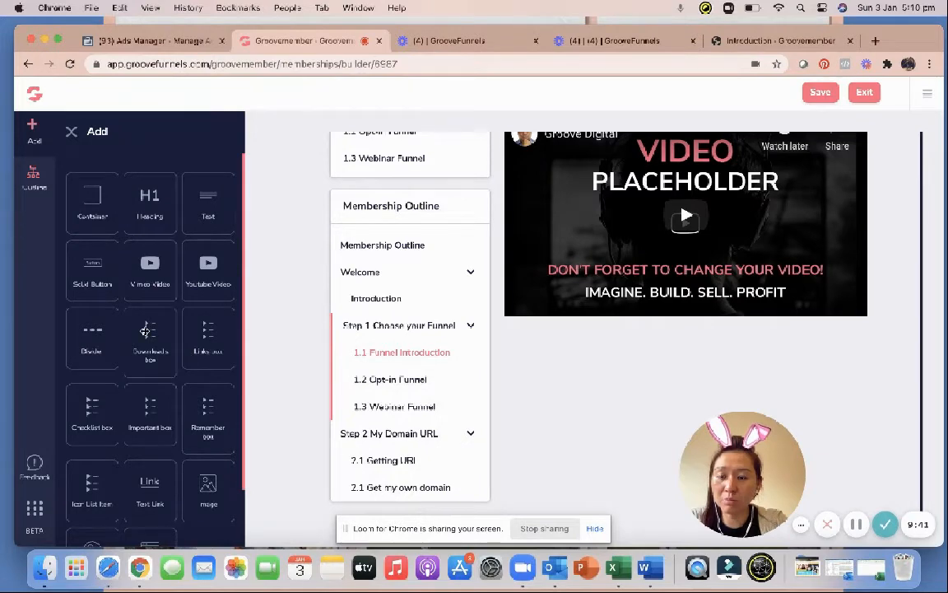
left_click_drag(144, 331, 566, 451)
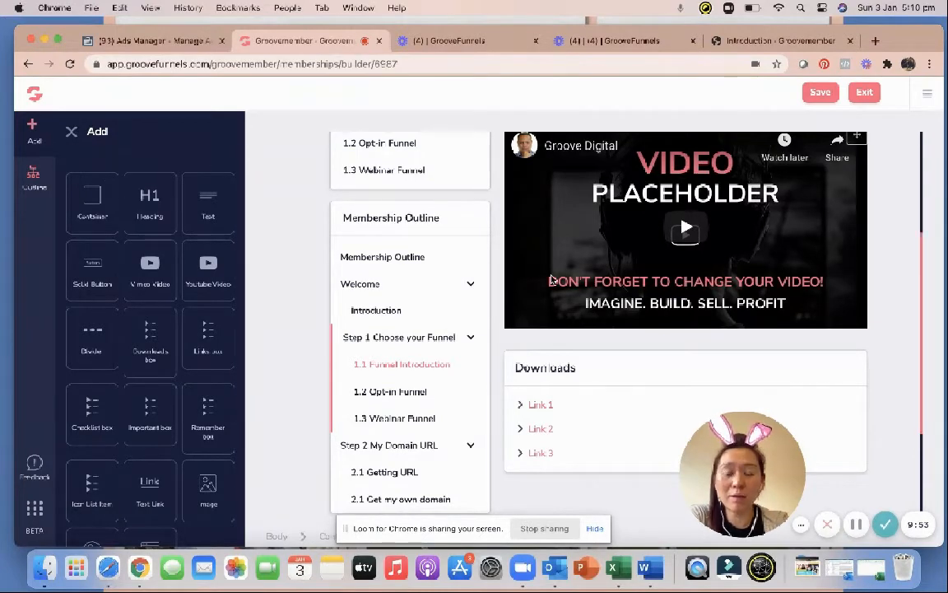
scroll(551, 279, "up", 2)
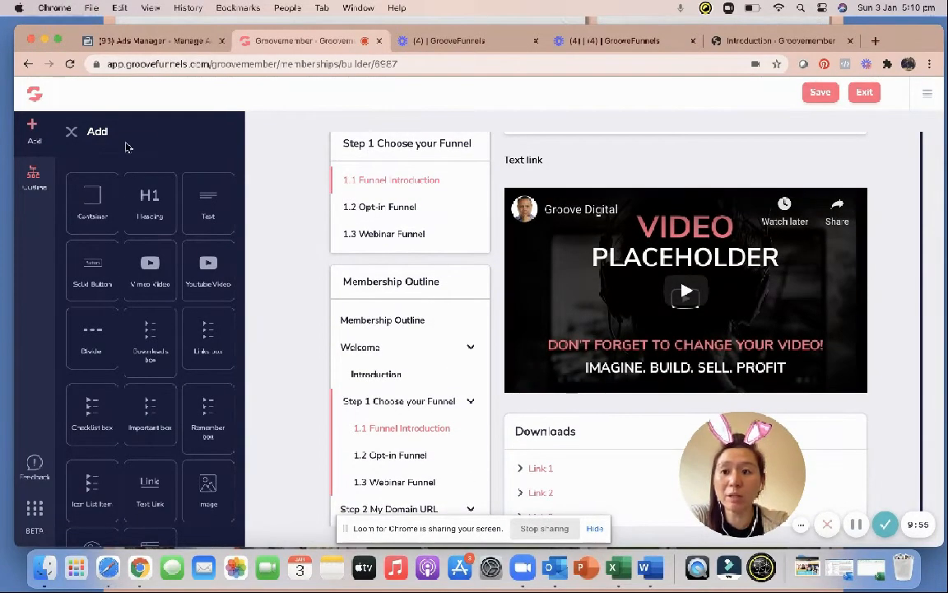
left_click(72, 135)
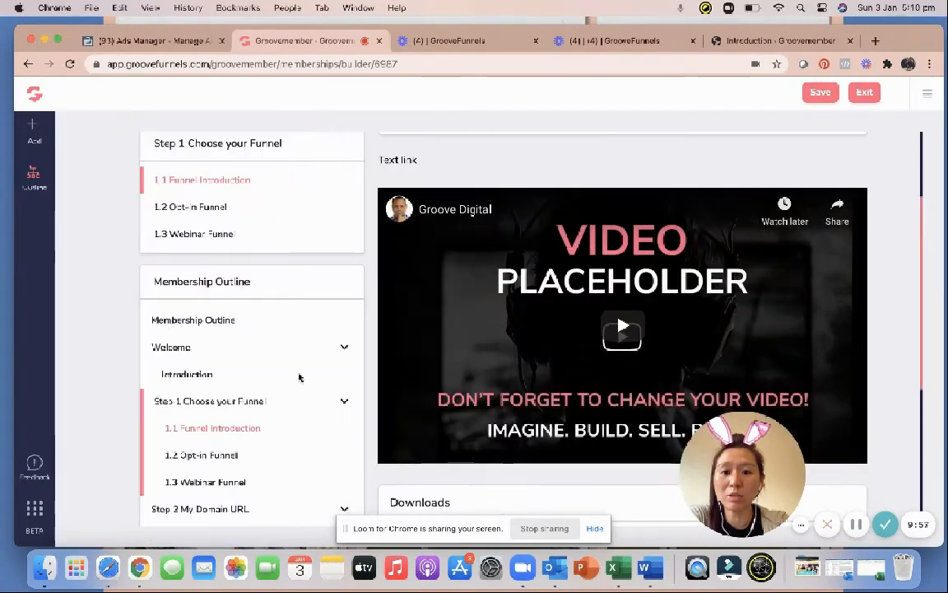
scroll(272, 380, "down", 3)
scroll(269, 385, "down", 2)
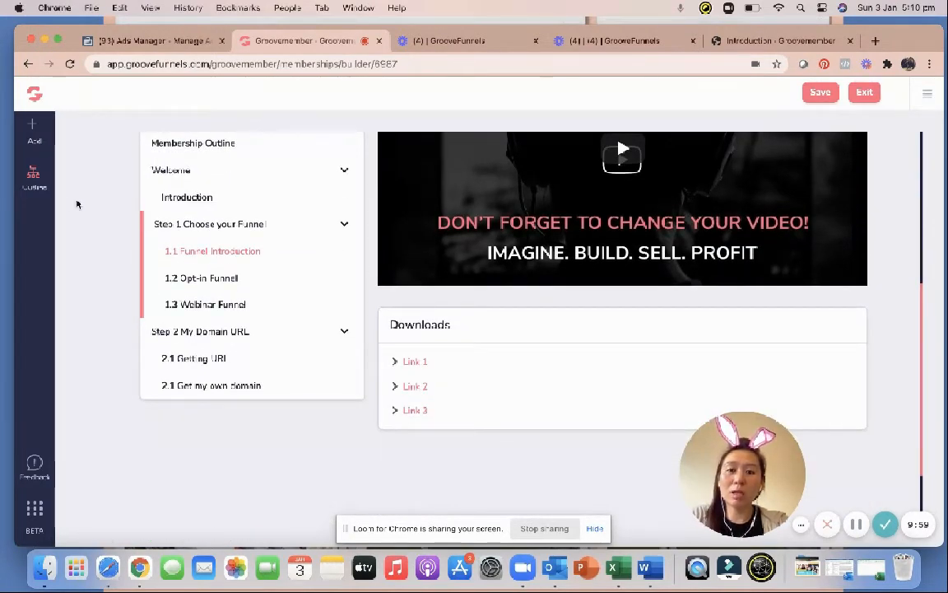
Check the management options for the 1.1 Funnel Introduction entry in the outline, and review the page up to its heading.
left_click(34, 177)
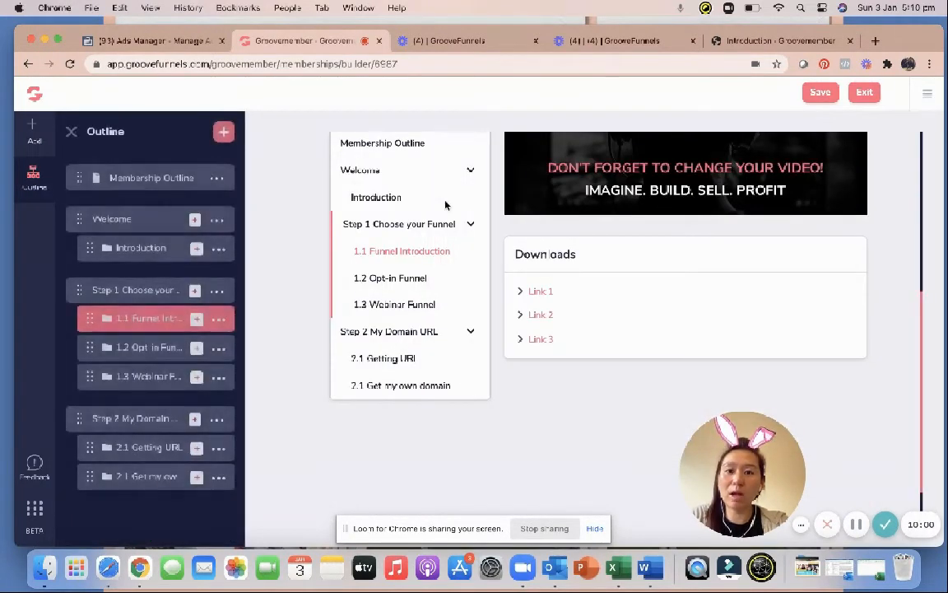
left_click(220, 320)
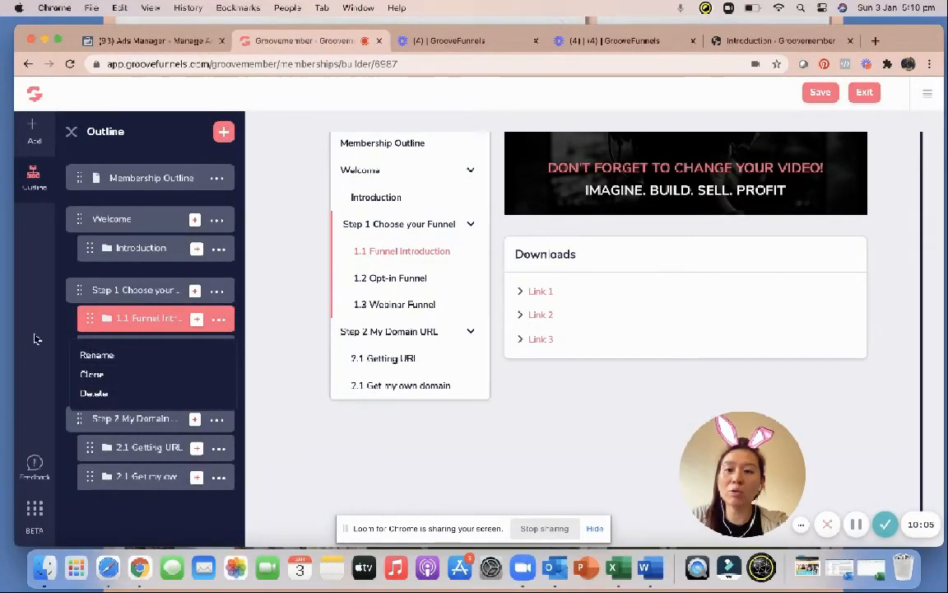
left_click(66, 354)
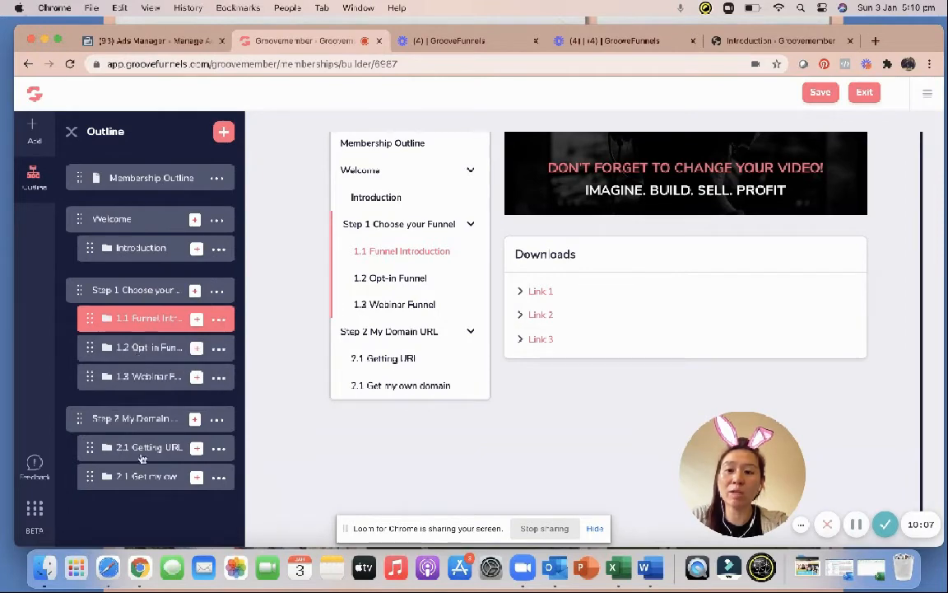
scroll(601, 210, "up", 5)
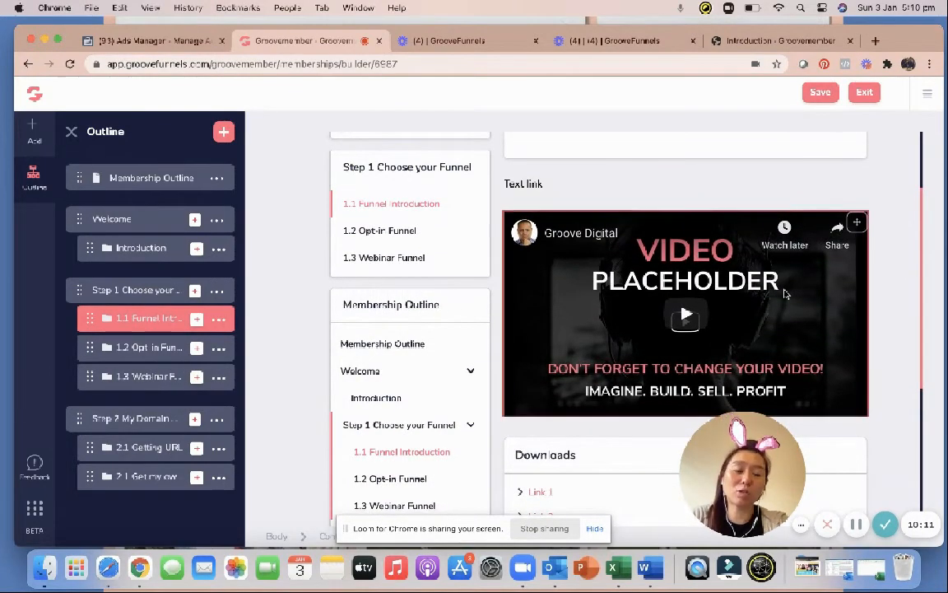
scroll(783, 292, "up", 3)
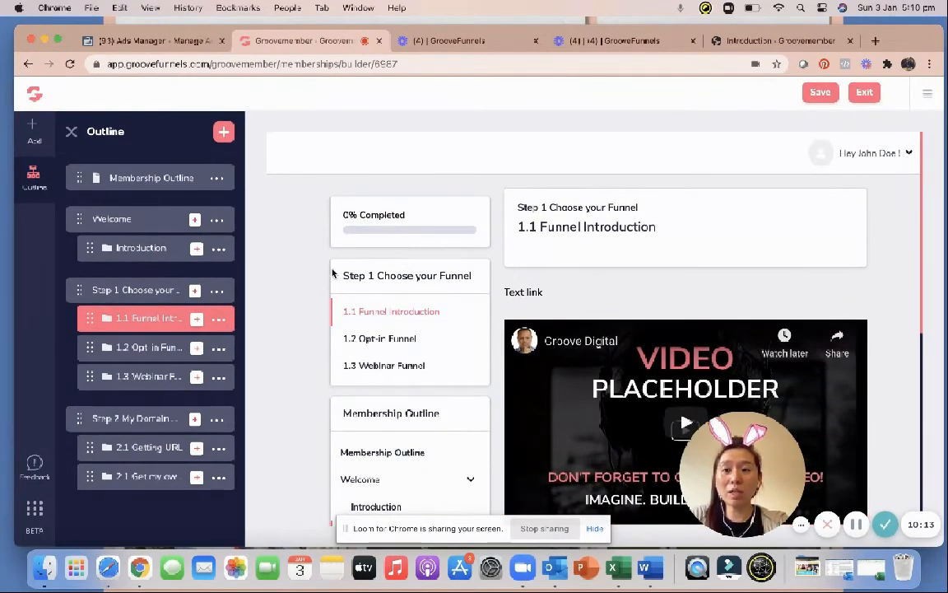
Save the membership content and exit the builder to the memberships list.
left_click(815, 94)
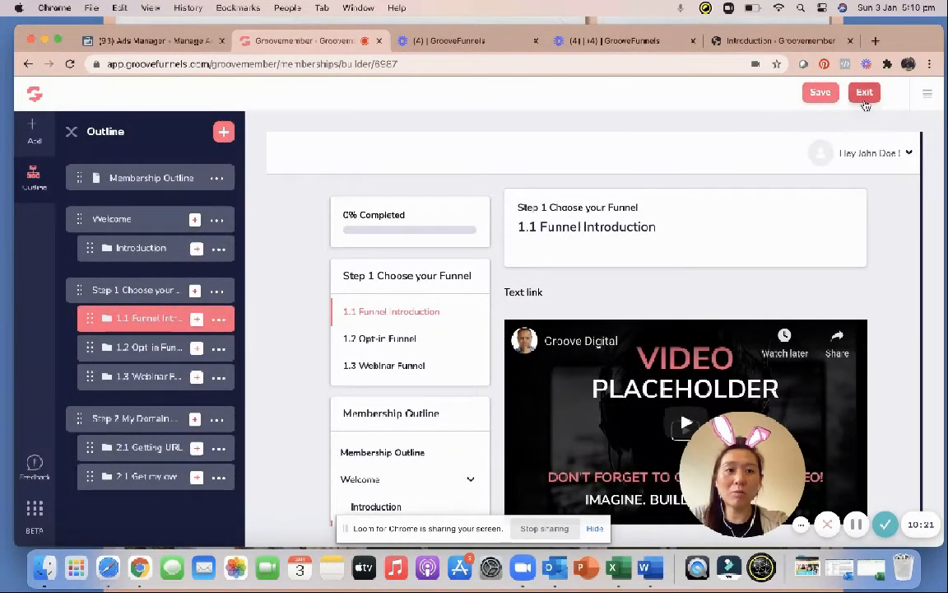
left_click(864, 96)
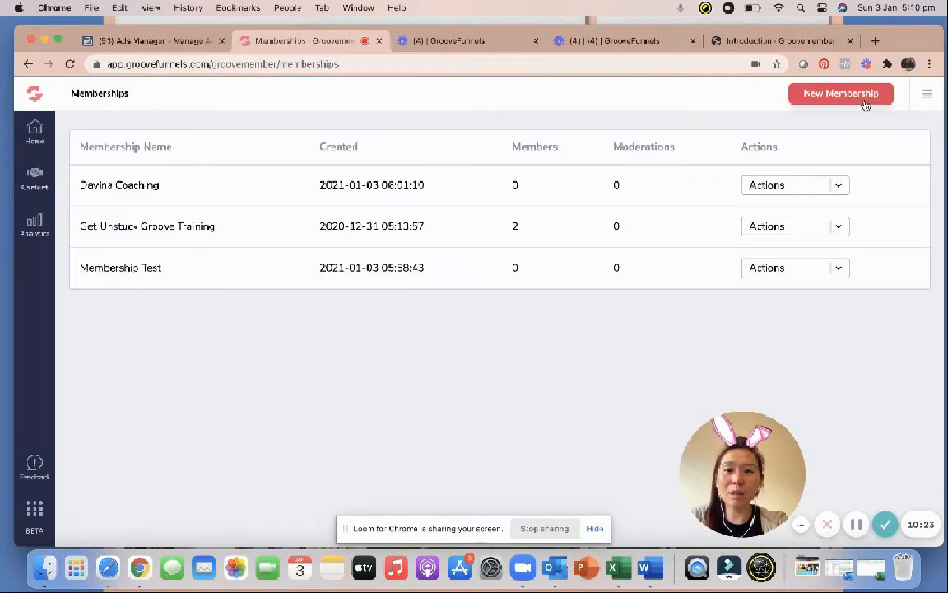
Open the first-listed coaching membership's details for editing, leaving the builder if it reopens.
left_click(831, 189)
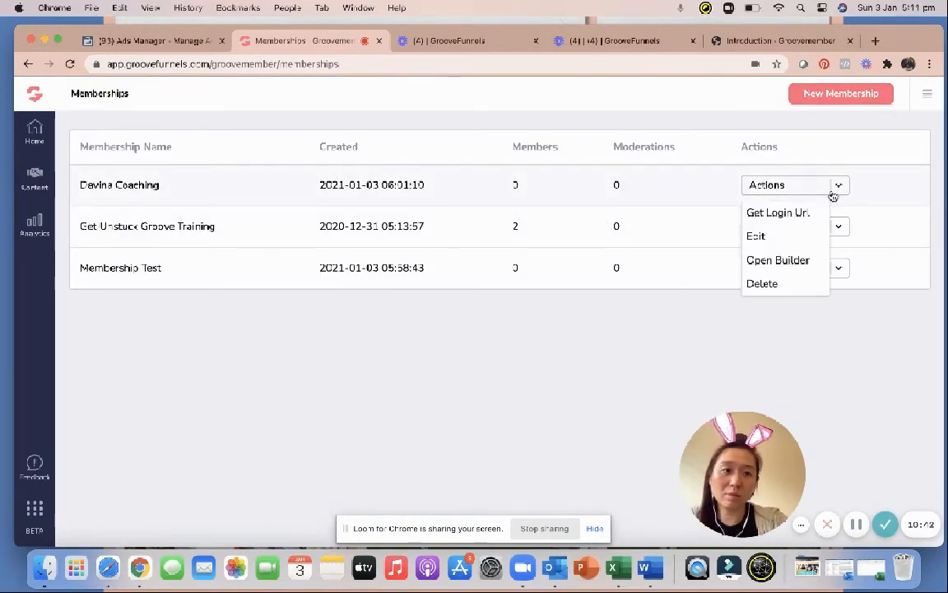
left_click(757, 236)
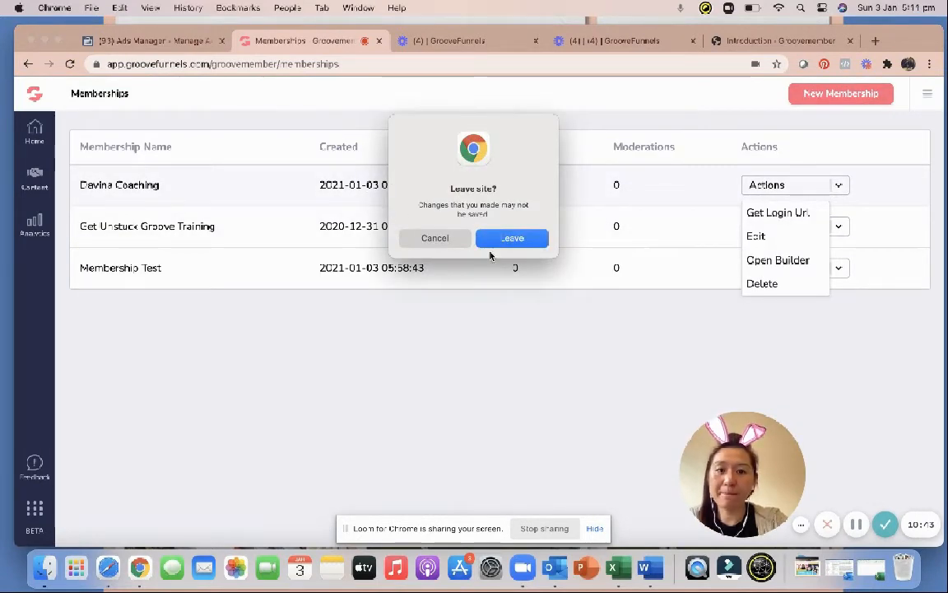
left_click(512, 237)
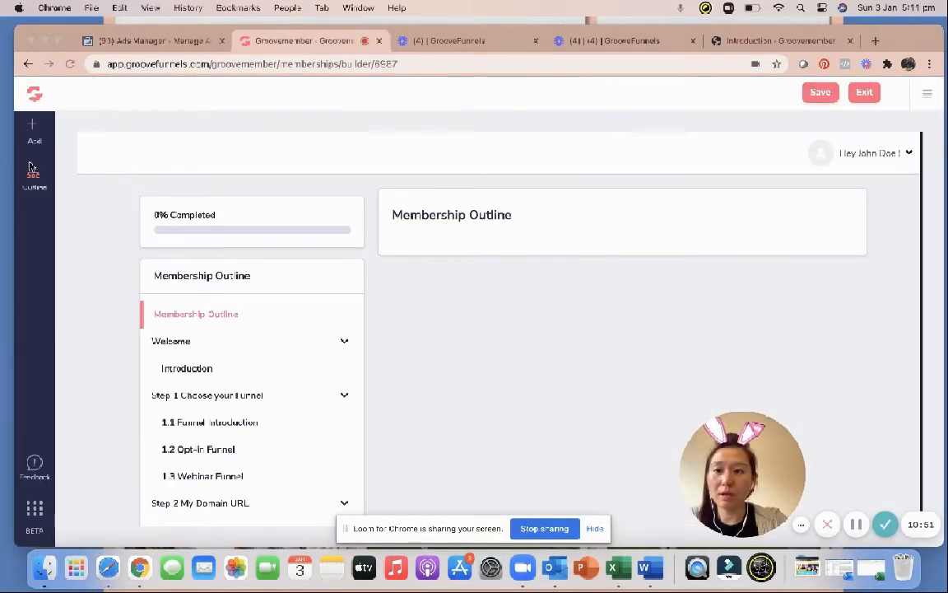
left_click(861, 93)
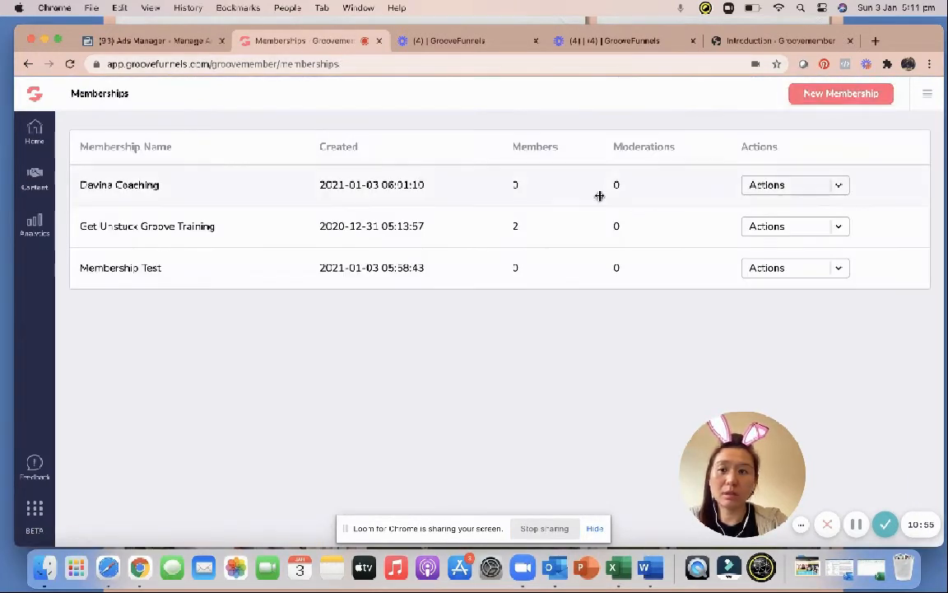
left_click(838, 186)
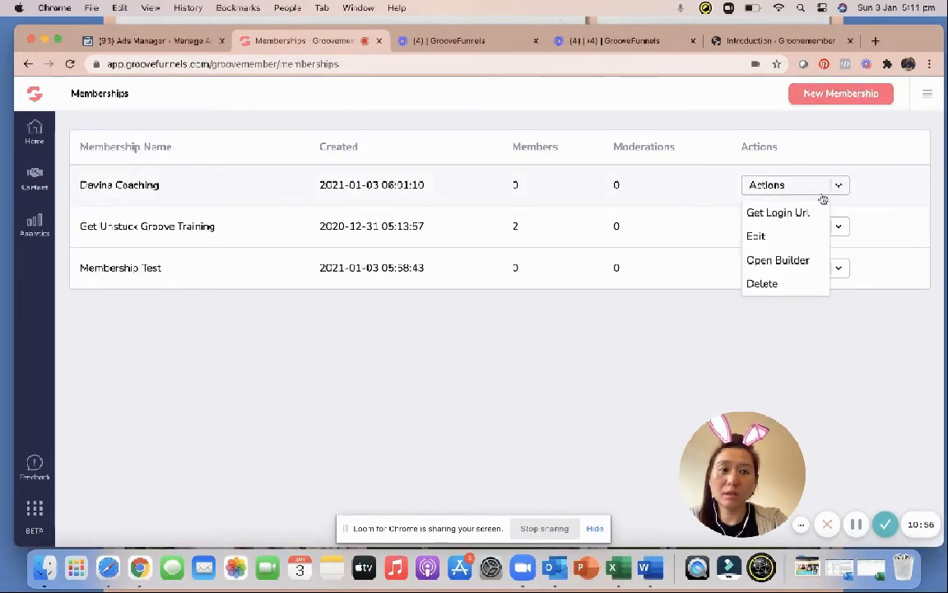
left_click(754, 235)
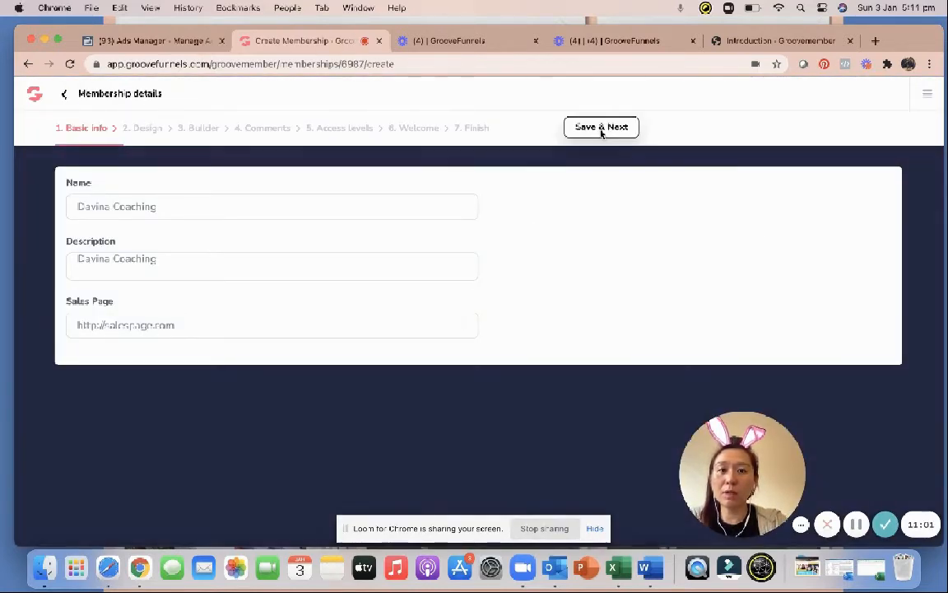
Save the basic info, check the Instructor and Customize design settings, and continue the membership setup to the Builder stage.
left_click(603, 129)
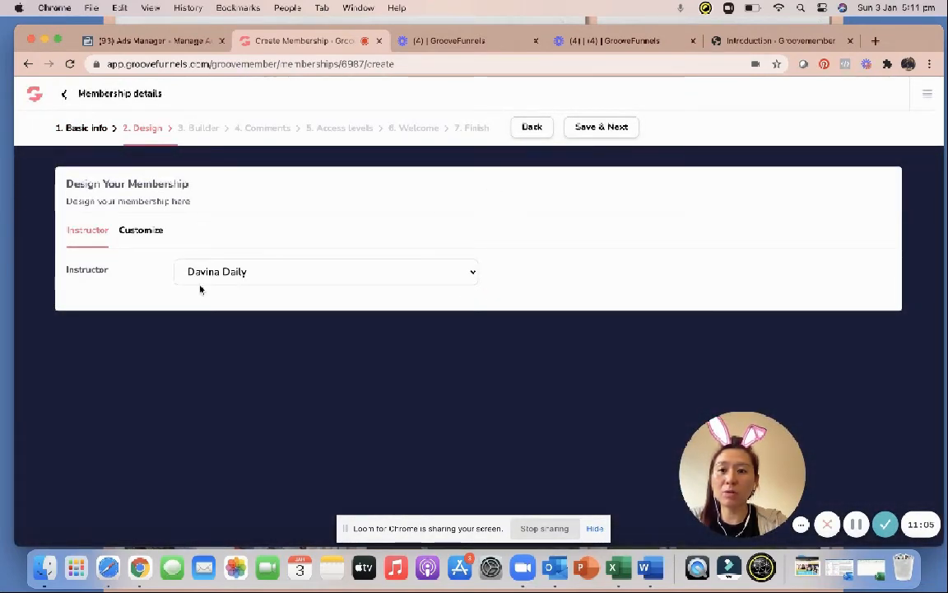
left_click(144, 233)
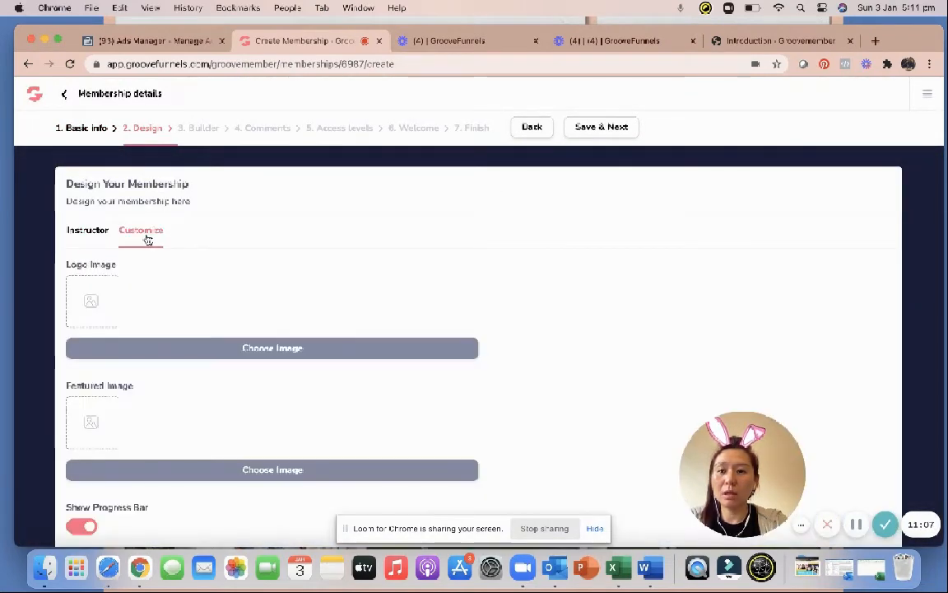
left_click(100, 236)
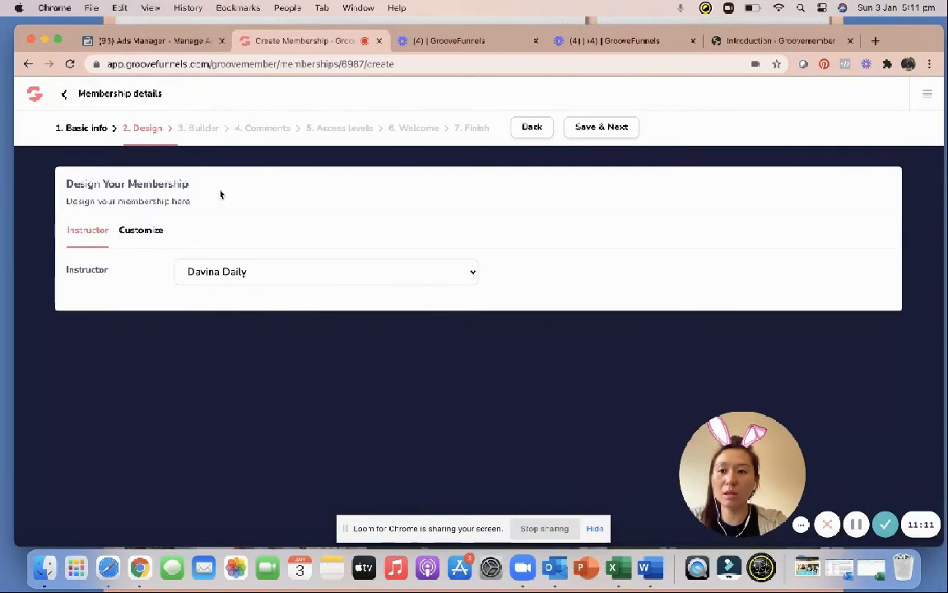
left_click(628, 130)
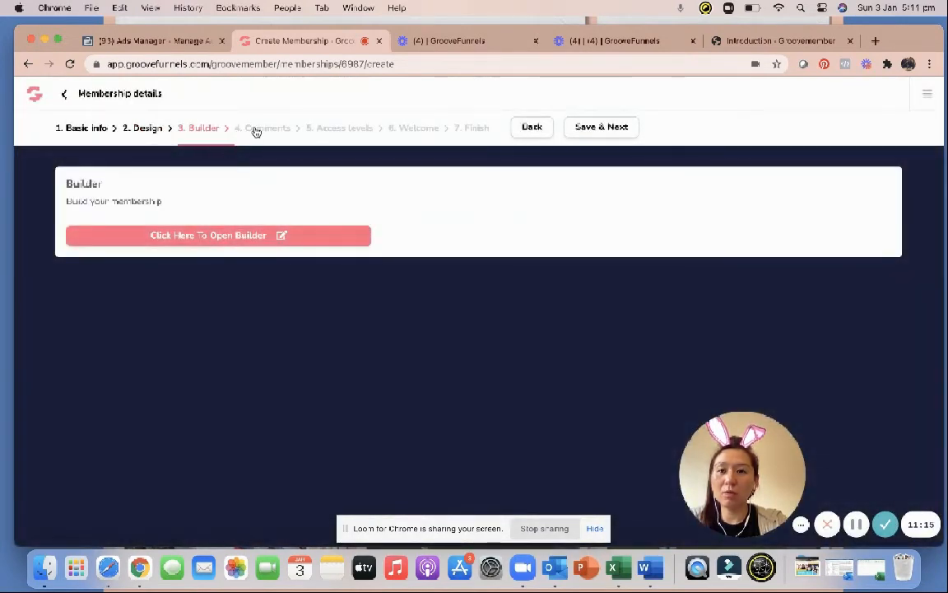
Continue to the Comments stage, and turn comments for the Membership Outline page on and back off.
left_click(628, 129)
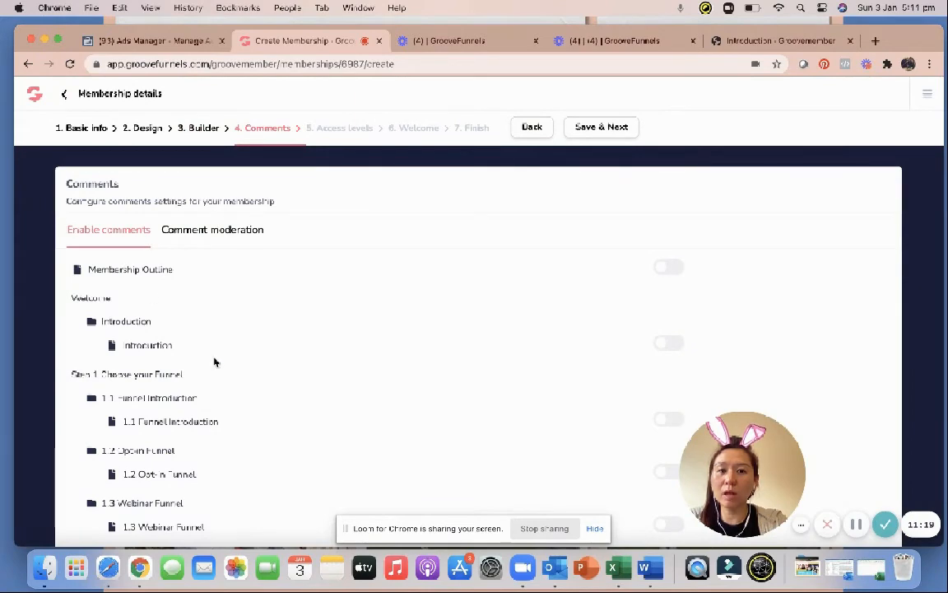
scroll(214, 362, "down", 3)
scroll(214, 362, "up", 3)
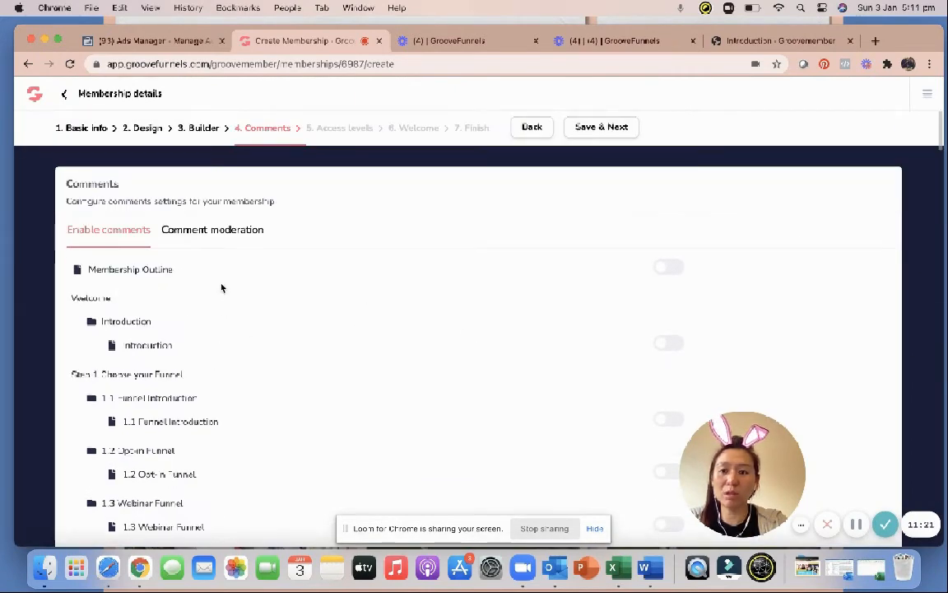
left_click(668, 268)
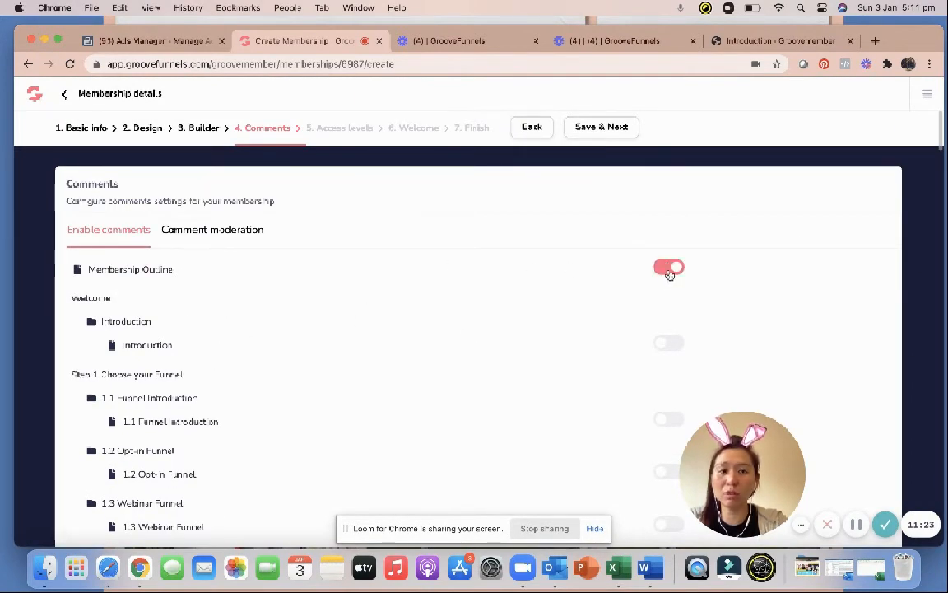
left_click(670, 270)
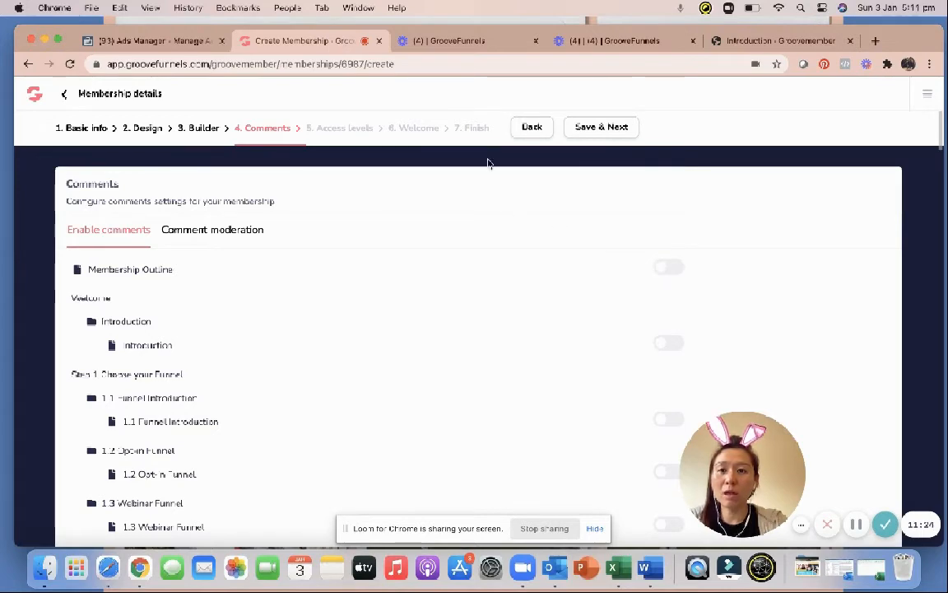
Save the comment settings and review the per-page toggles and access settings in the Access levels stage.
left_click(596, 130)
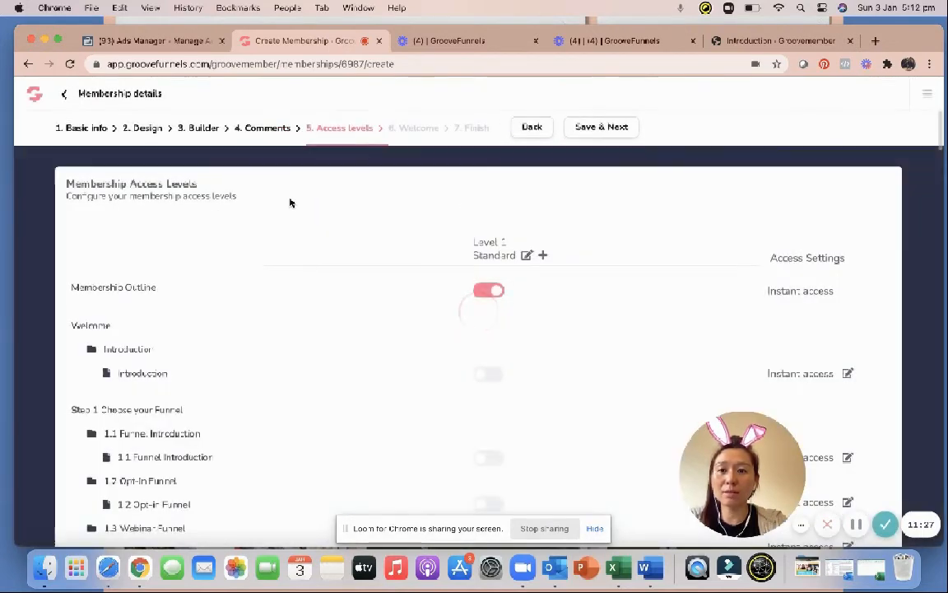
scroll(543, 282, "down", 2)
scroll(541, 283, "down", 4)
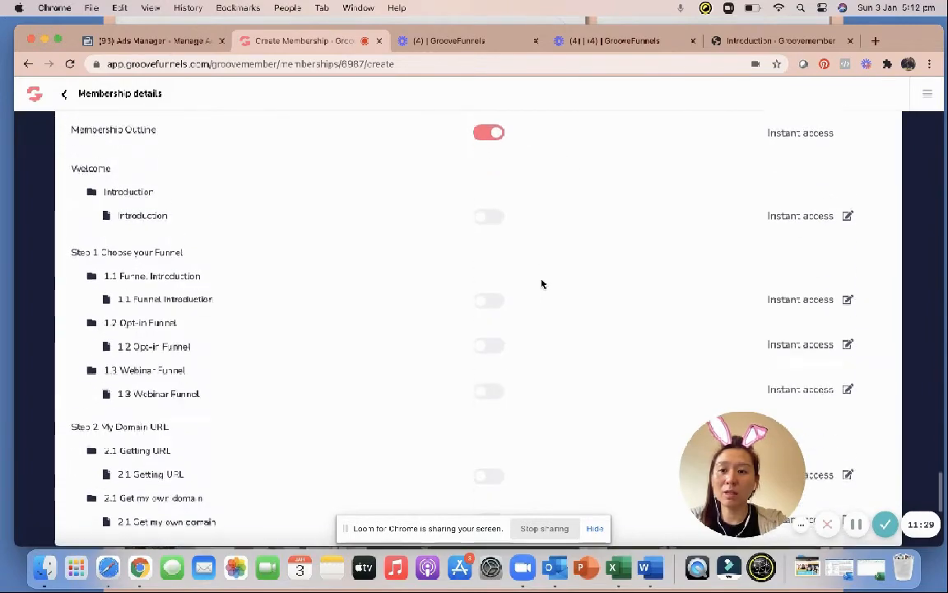
Switch to the live member site and examine the access status of the lessons in its membership outline.
left_click(751, 43)
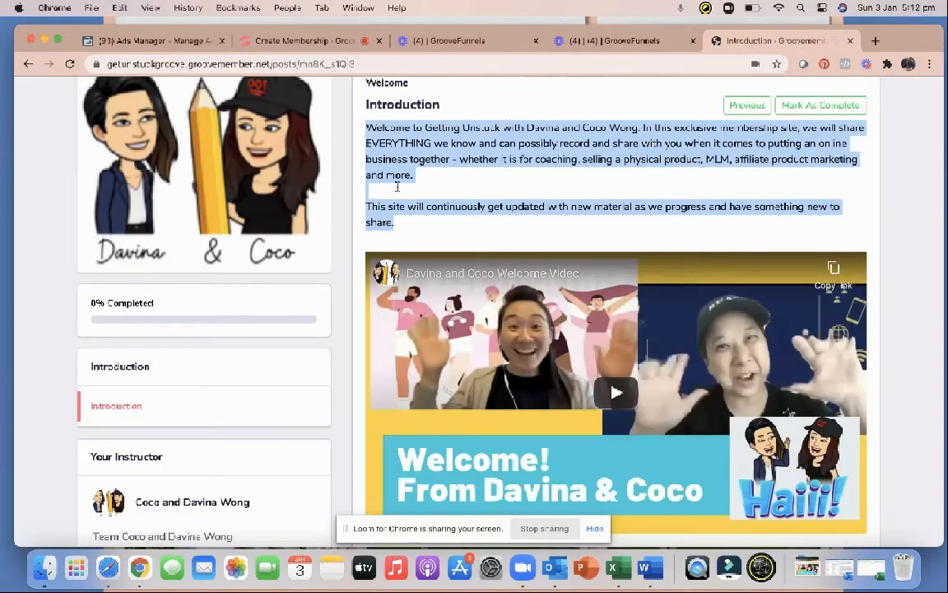
scroll(153, 356, "down", 10)
scroll(155, 354, "down", 5)
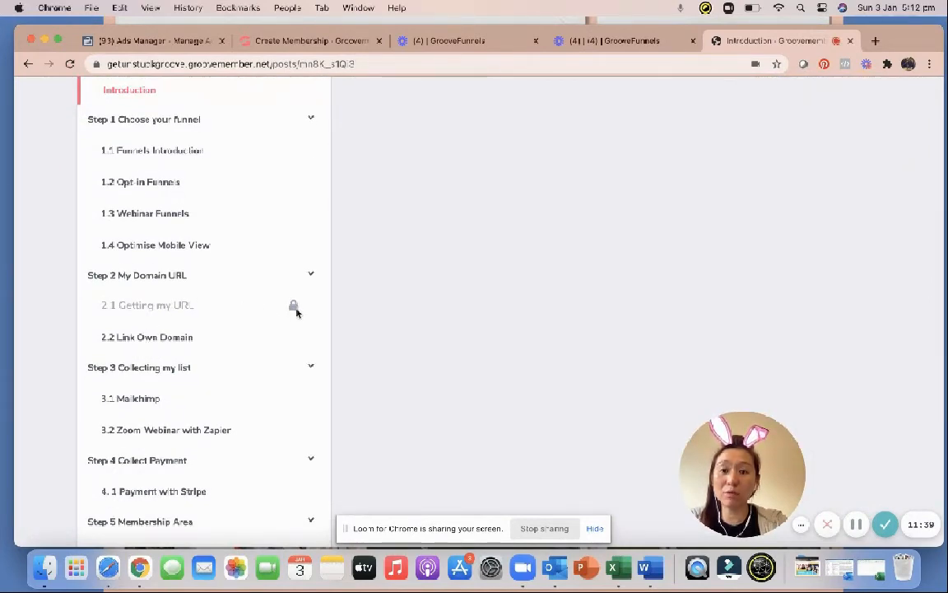
Return from the live member site to the membership setup and rename the Level 1 access level to Bronze.
scroll(251, 426, "down", 4)
scroll(253, 426, "up", 8)
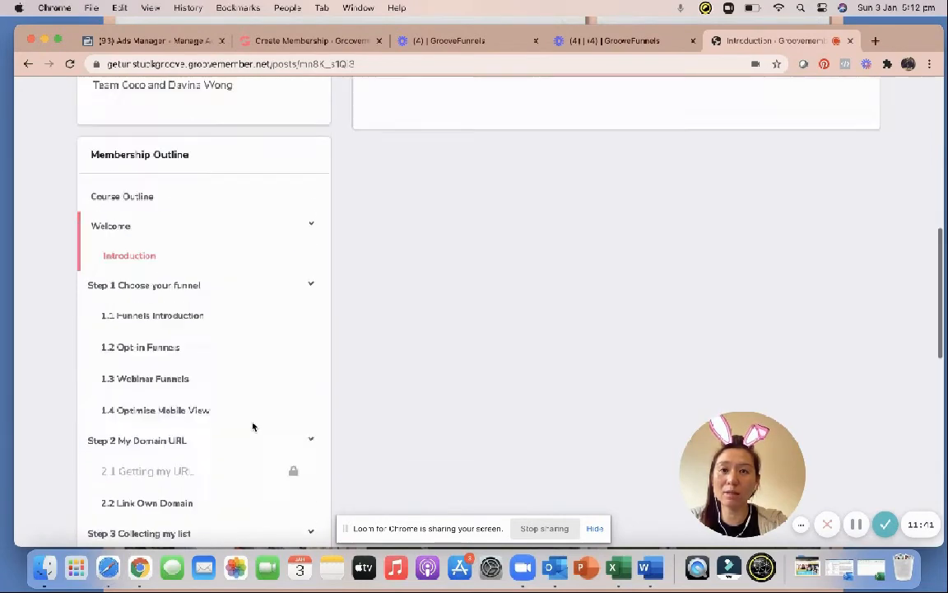
left_click(278, 42)
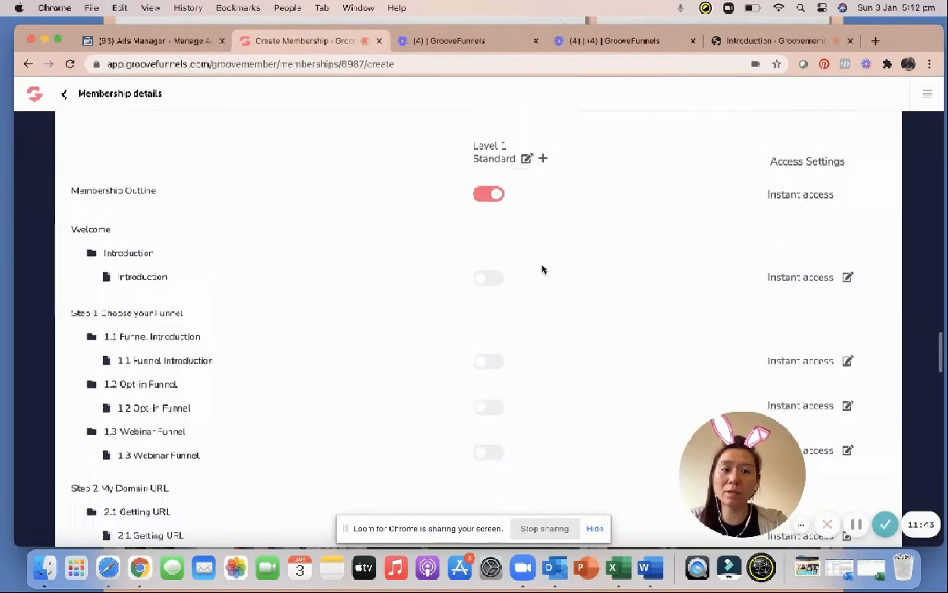
scroll(542, 269, "up", 2)
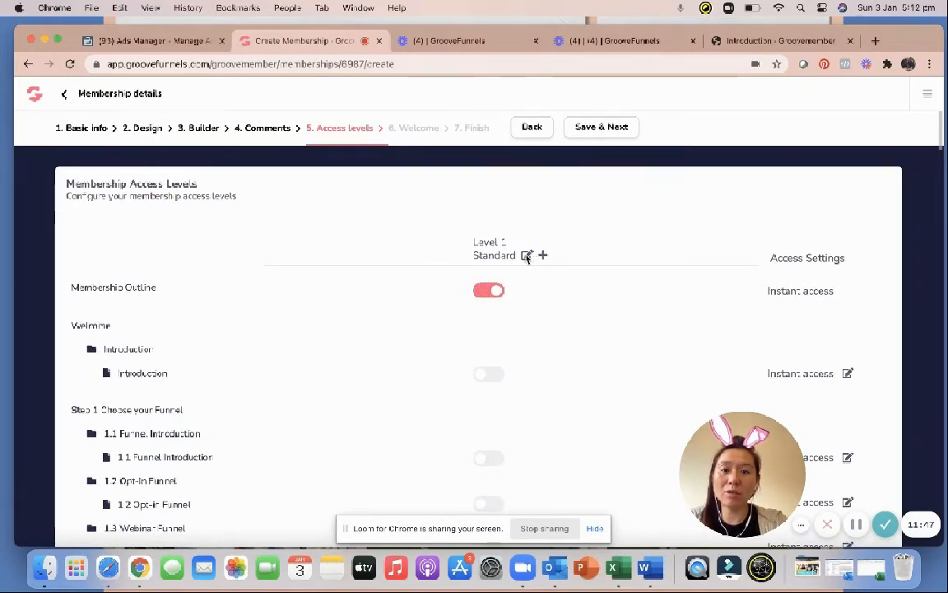
left_click(526, 257)
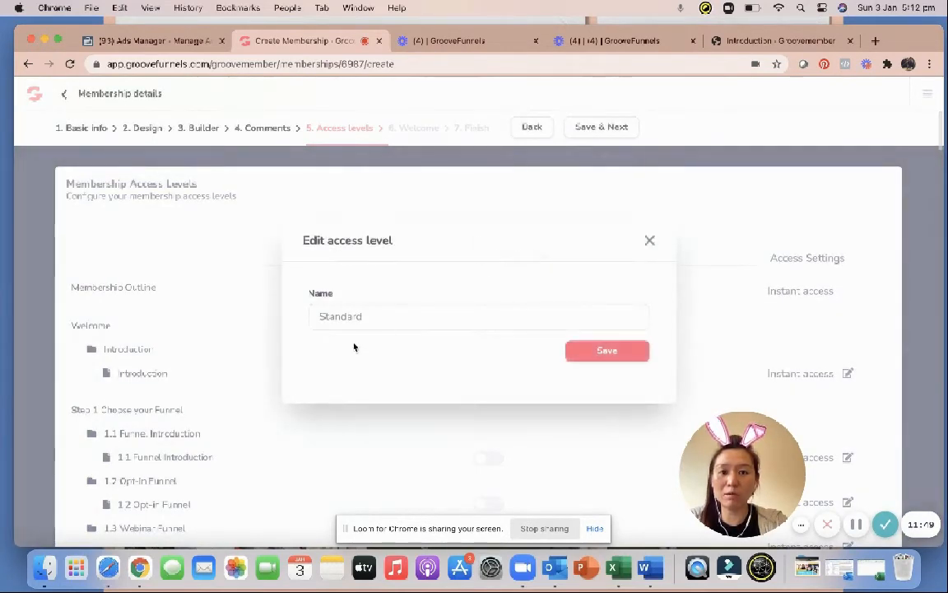
left_click_drag(387, 317, 265, 310)
type("Bro")
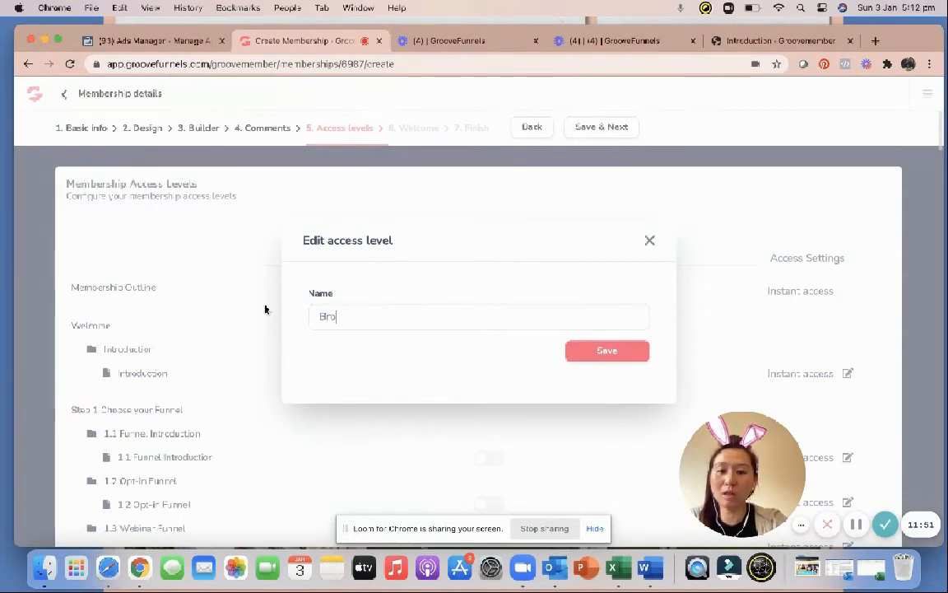
type("nze")
left_click(639, 356)
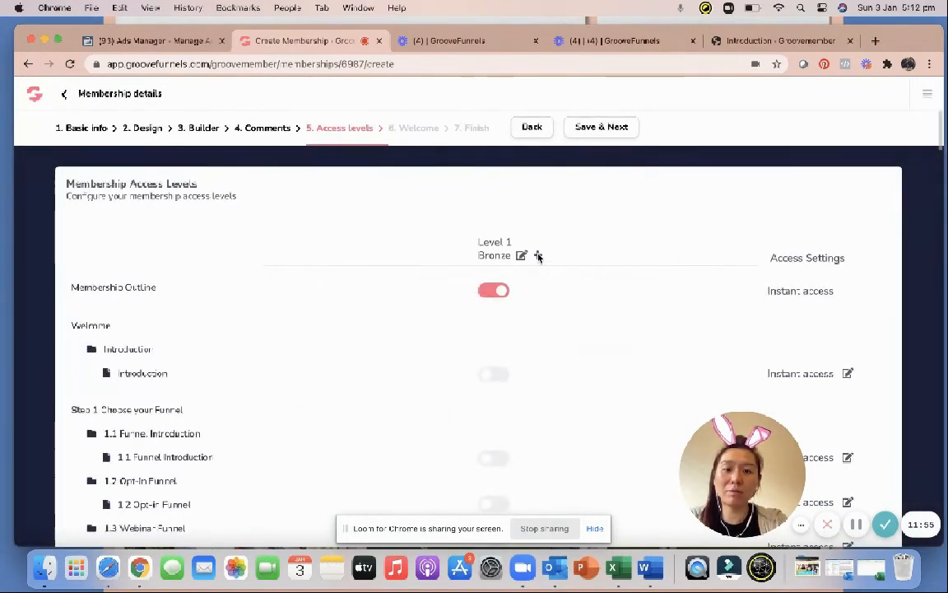
Add a second access level named Gold.
left_click(537, 255)
type("Gold")
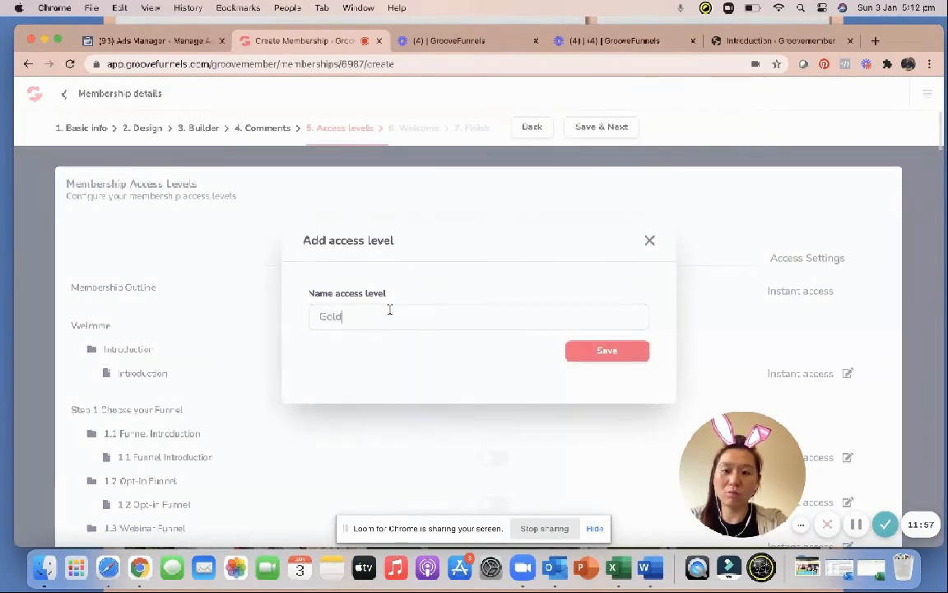
left_click(589, 346)
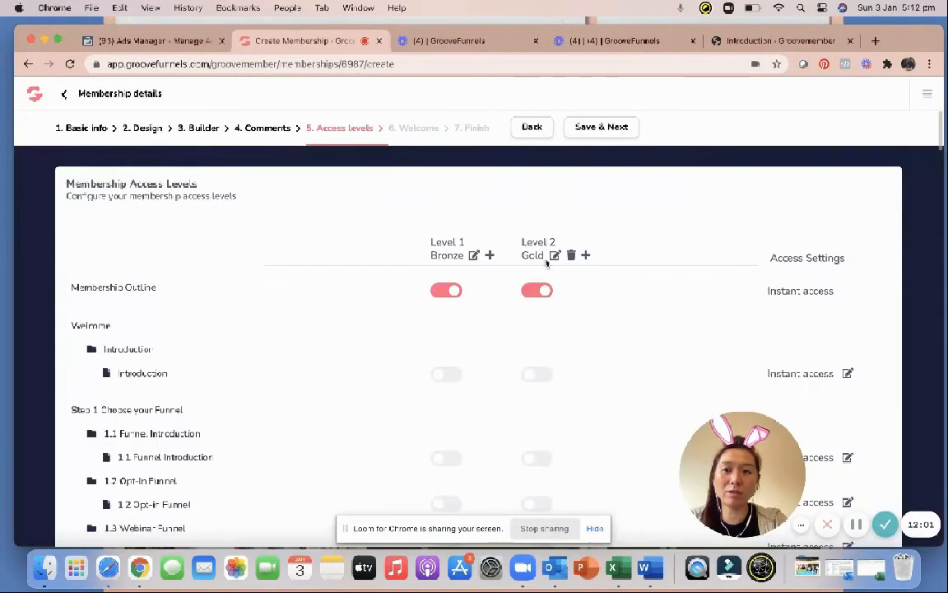
Enable Bronze access for the Introduction, 1.1 Funnel Introduction, 1.2 Opt-in Funnel and 1.3 Webinar Funnel pages.
scroll(618, 309, "down", 2)
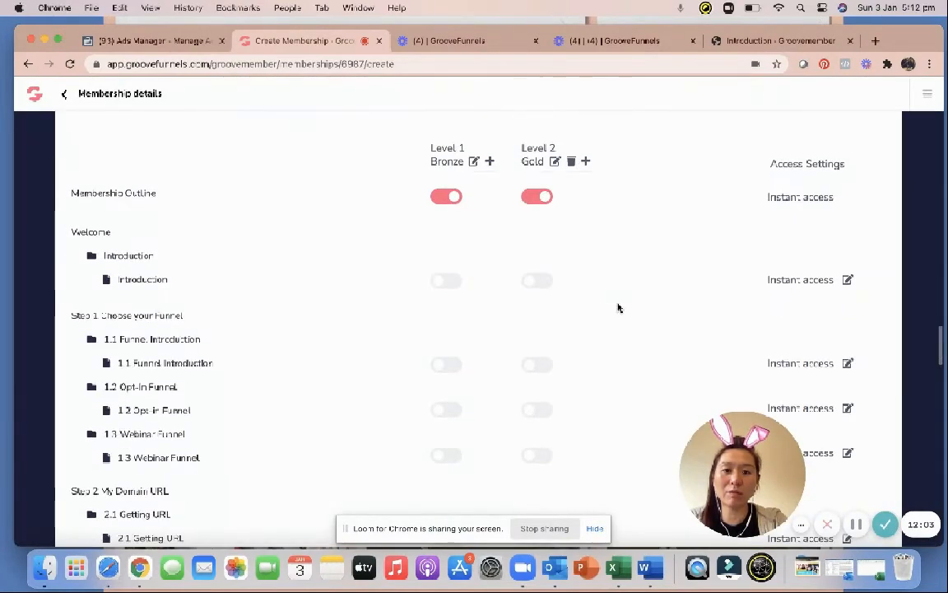
left_click(442, 280)
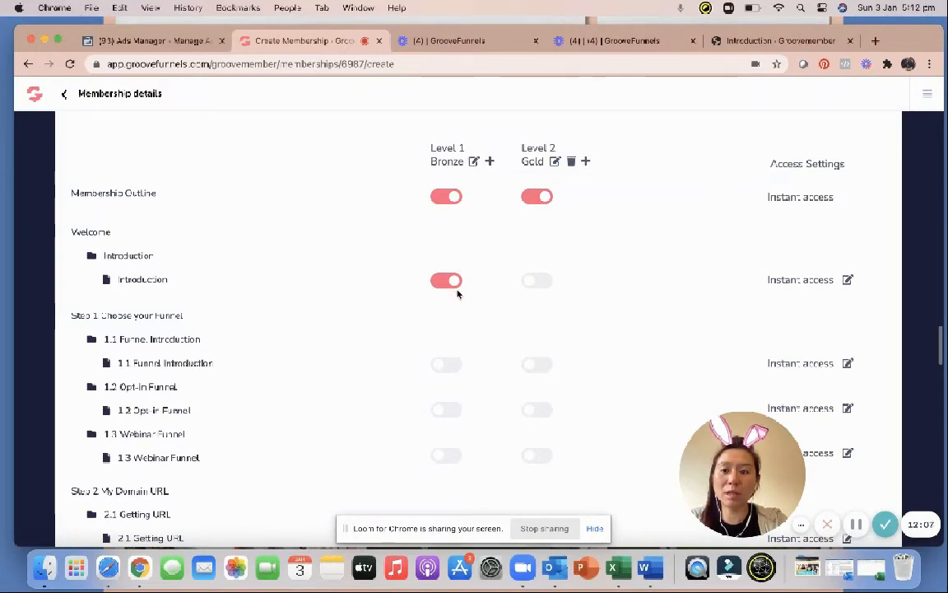
left_click(445, 364)
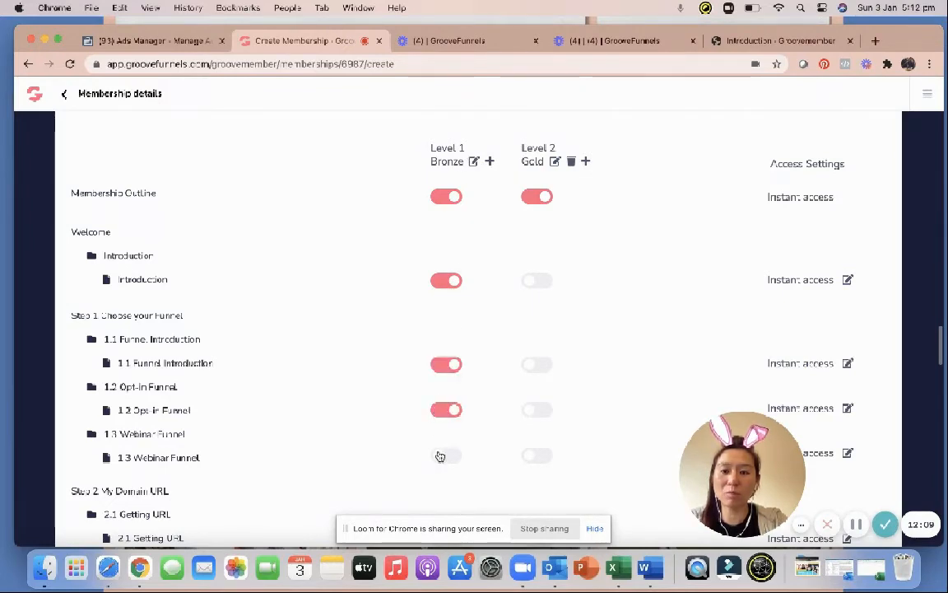
left_click(440, 456)
Turn Gold access on and back off for the 2.1 Getting URL and 2.1 Get my own domain pages.
scroll(444, 457, "down", 2)
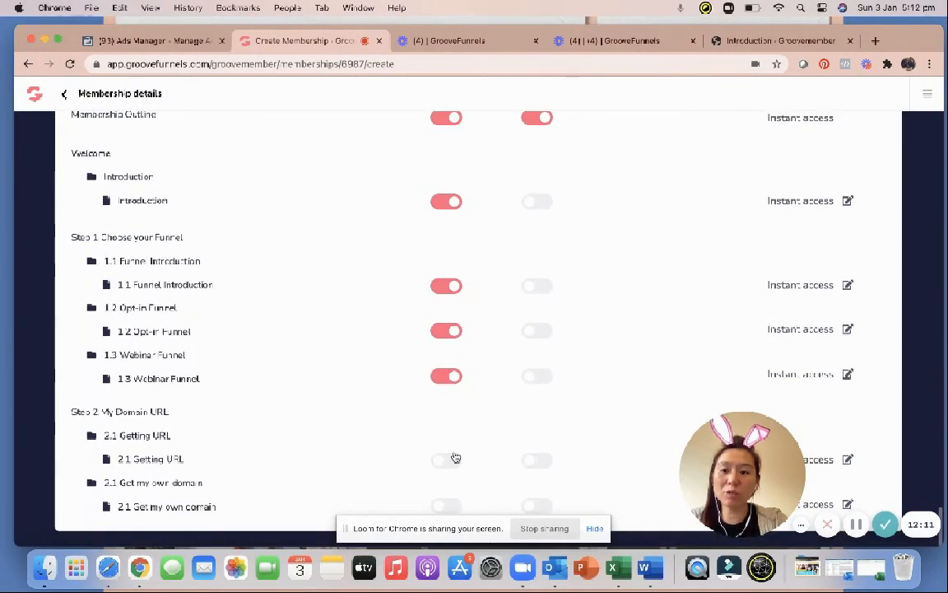
left_click(535, 460)
left_click(533, 504)
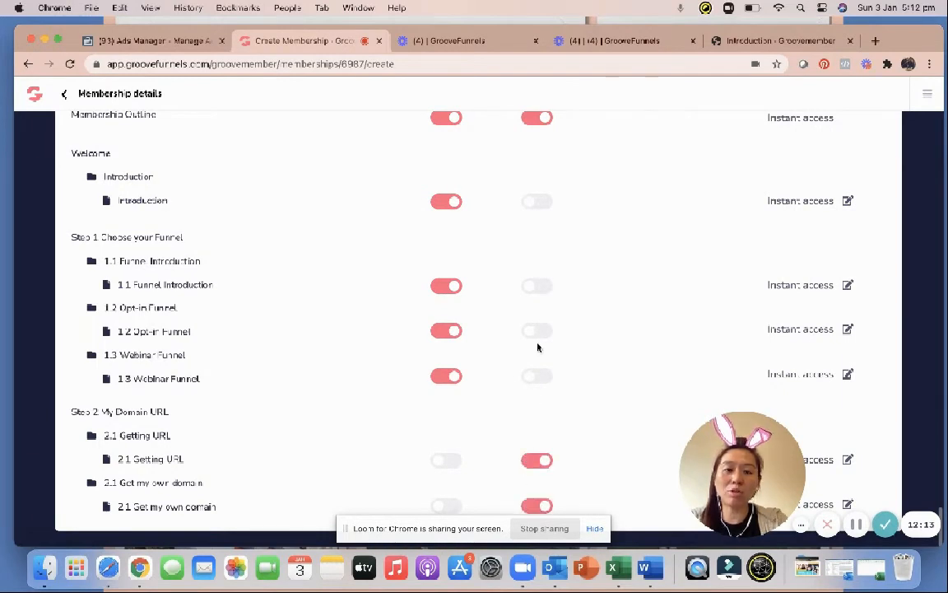
left_click(531, 463)
left_click(533, 505)
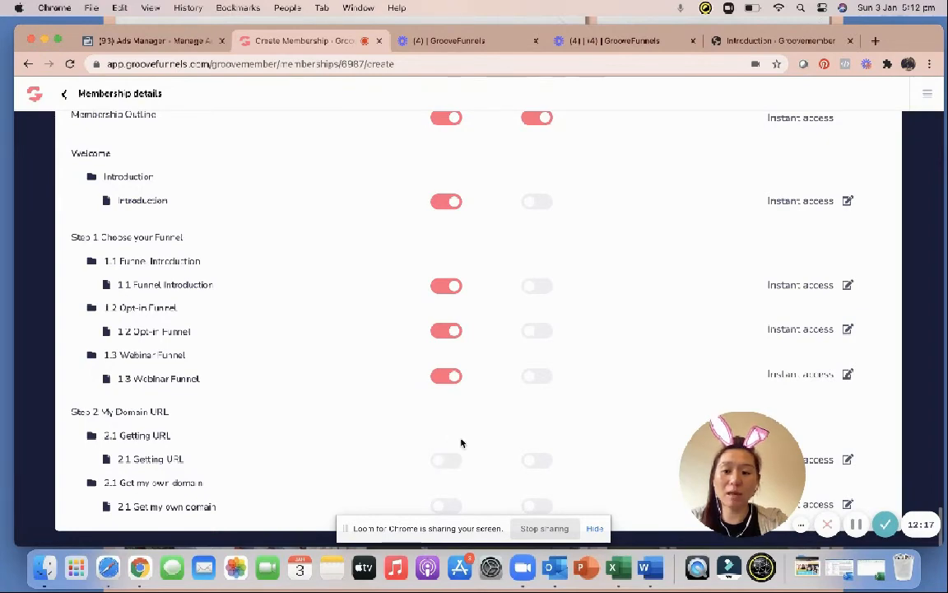
Save the access levels, then choose not to send a welcome email and continue to the Finish stage.
scroll(604, 315, "up", 2)
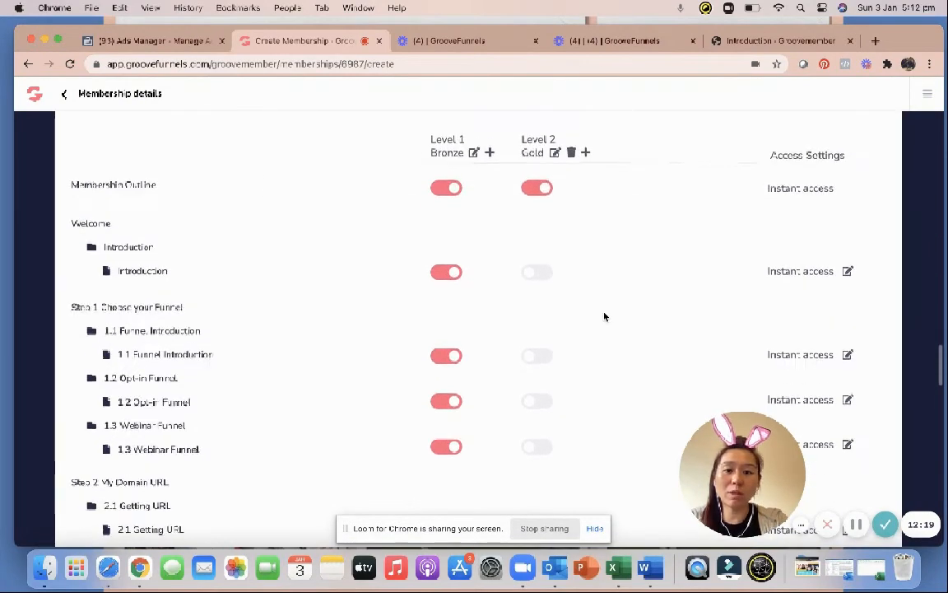
scroll(604, 315, "down", 2)
scroll(527, 256, "up", 3)
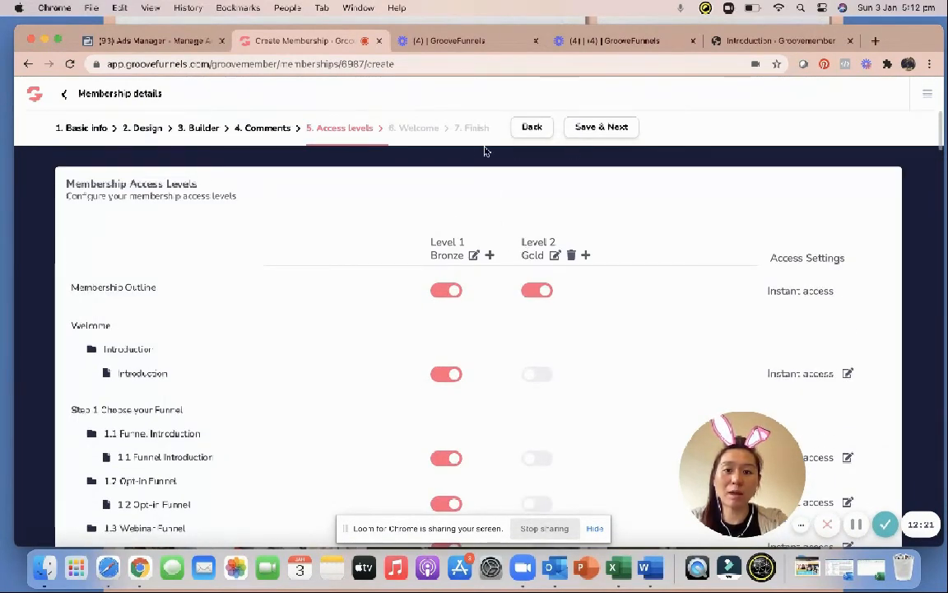
left_click(605, 127)
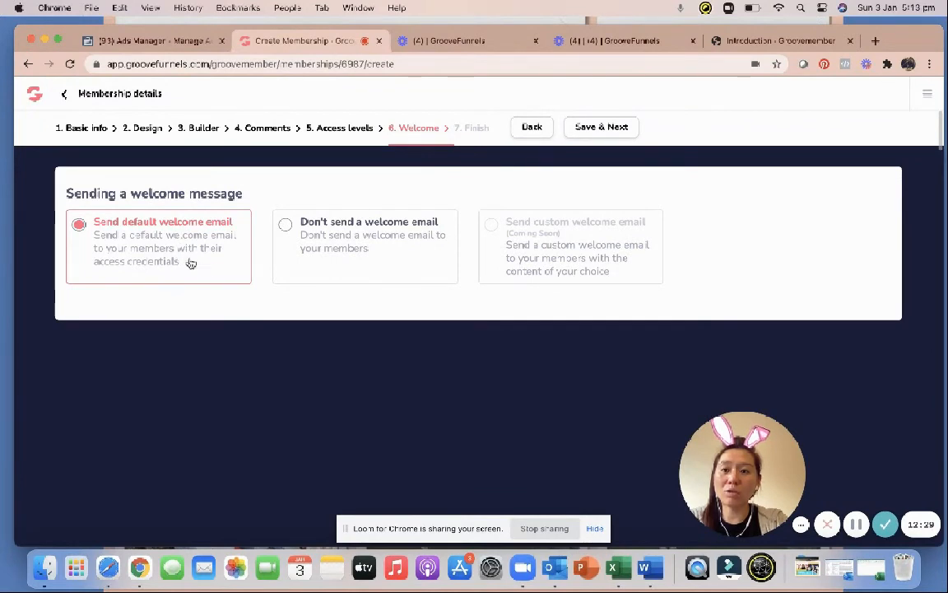
left_click(287, 226)
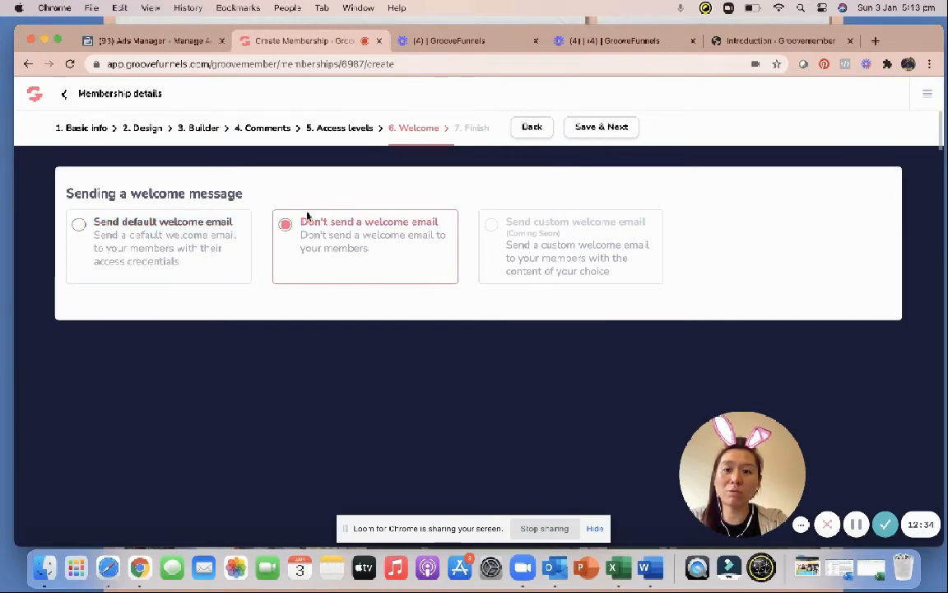
left_click(591, 126)
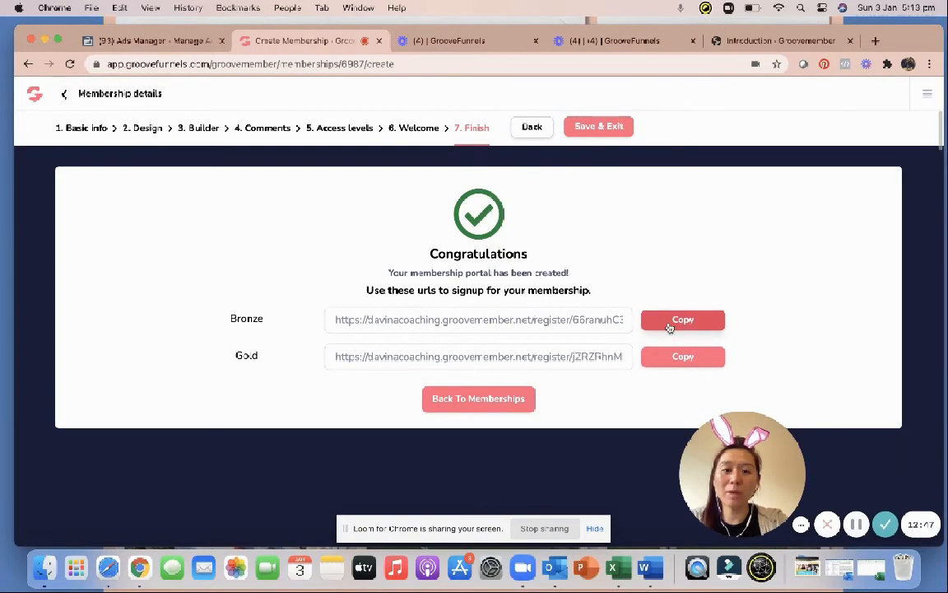
Open the Bronze level's signup URL in a new browser tab.
left_click(598, 319)
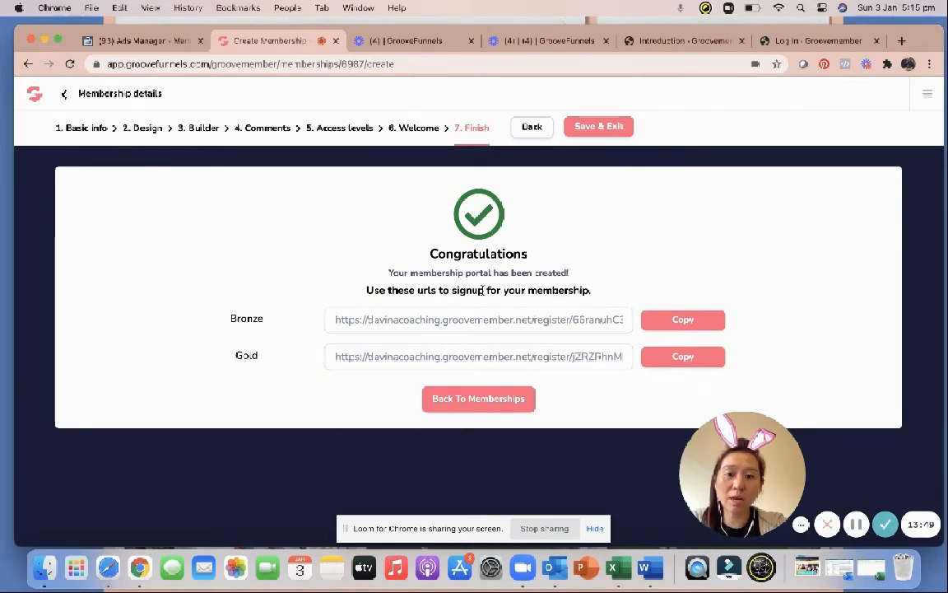
left_click_drag(438, 289, 471, 289)
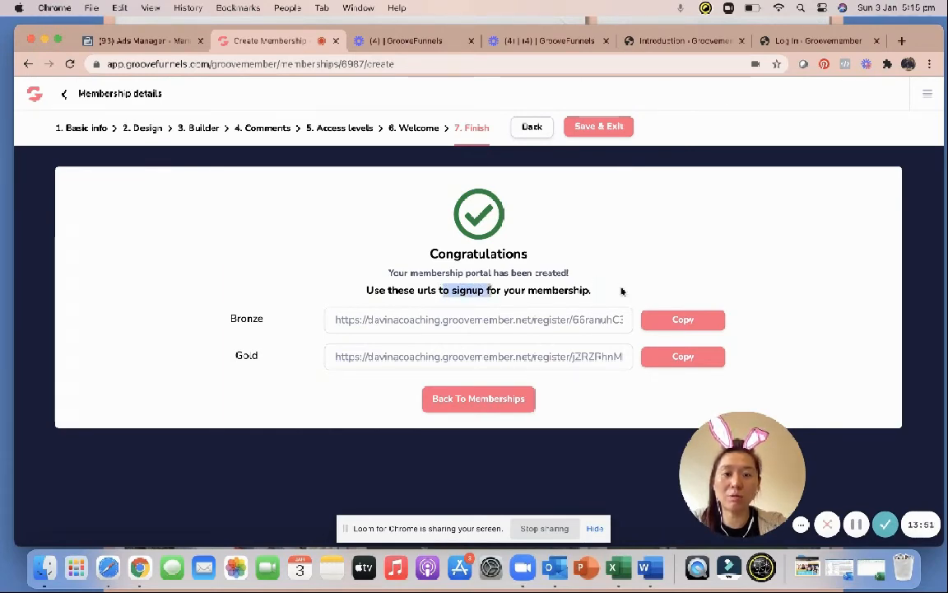
left_click(678, 274)
left_click(900, 41)
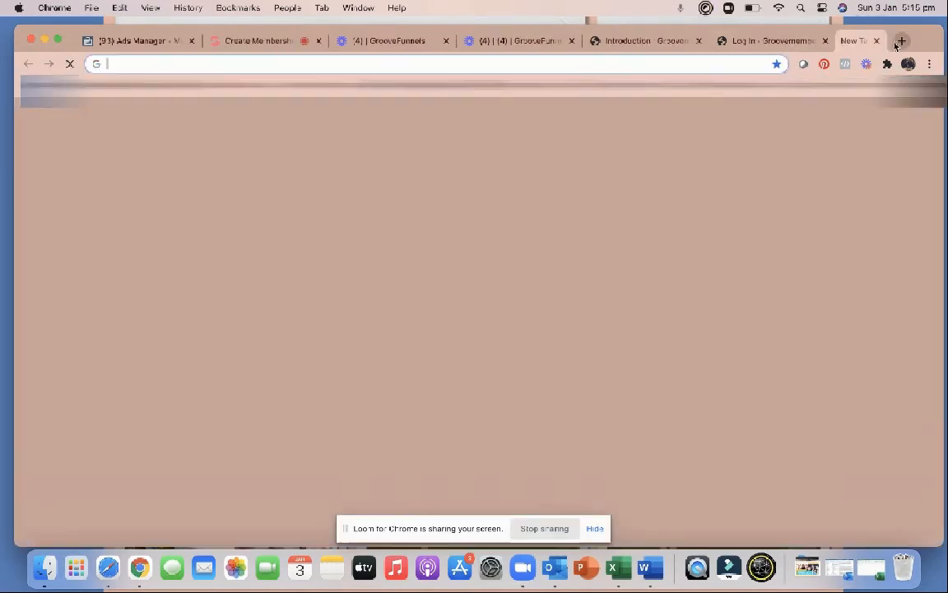
right_click(598, 63)
left_click(609, 140)
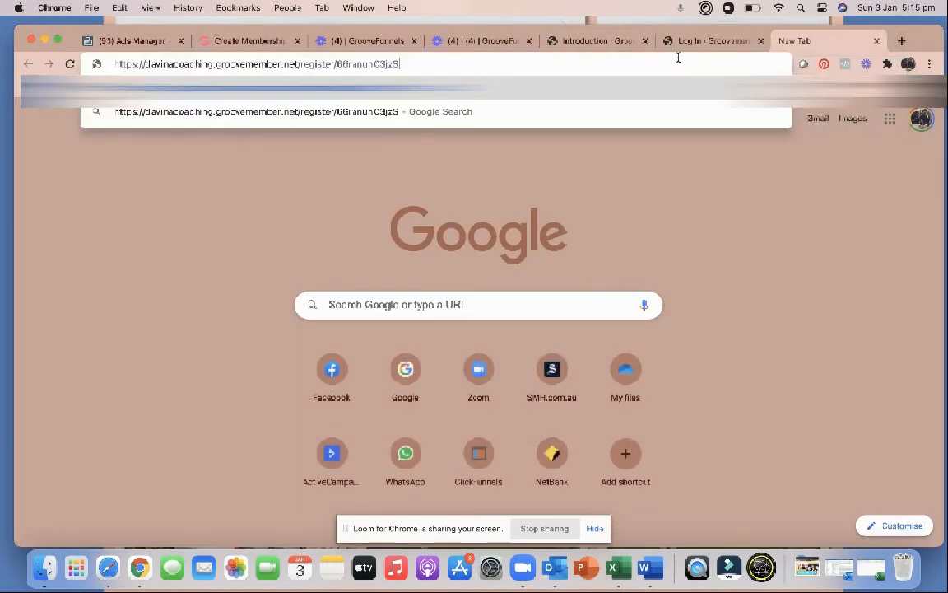
key("Return")
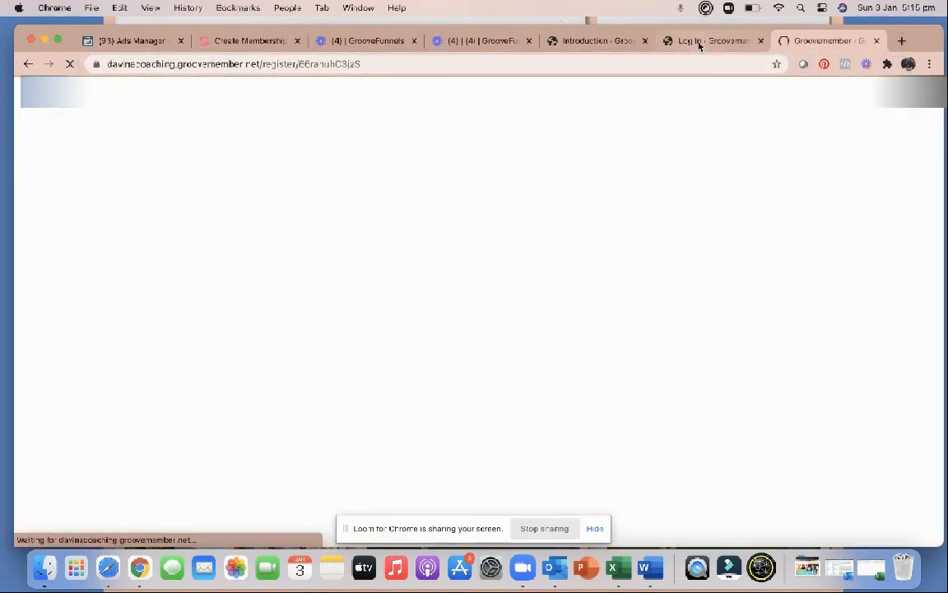
Leave the finished membership setup for the memberships list and show the available actions of the new coaching membership.
left_click(698, 43)
left_click(228, 41)
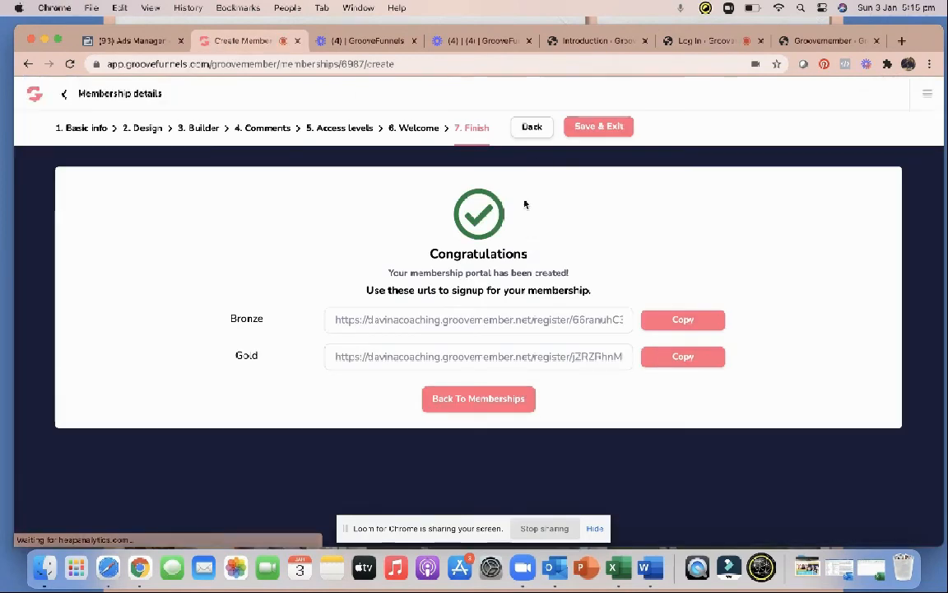
left_click(531, 126)
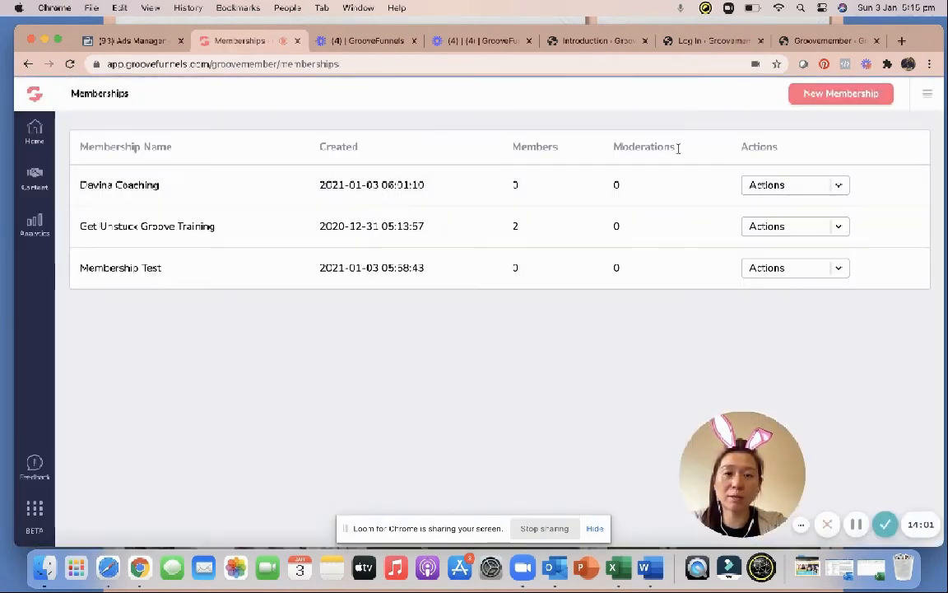
left_click(836, 186)
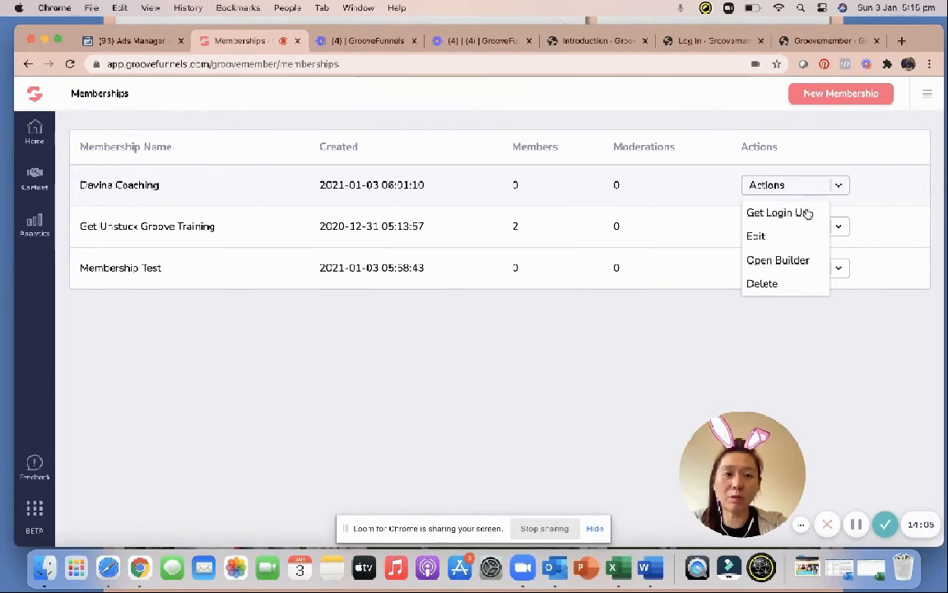
Switch to the new membership's member site and examine the instructor details and lesson access in its outline.
left_click(823, 40)
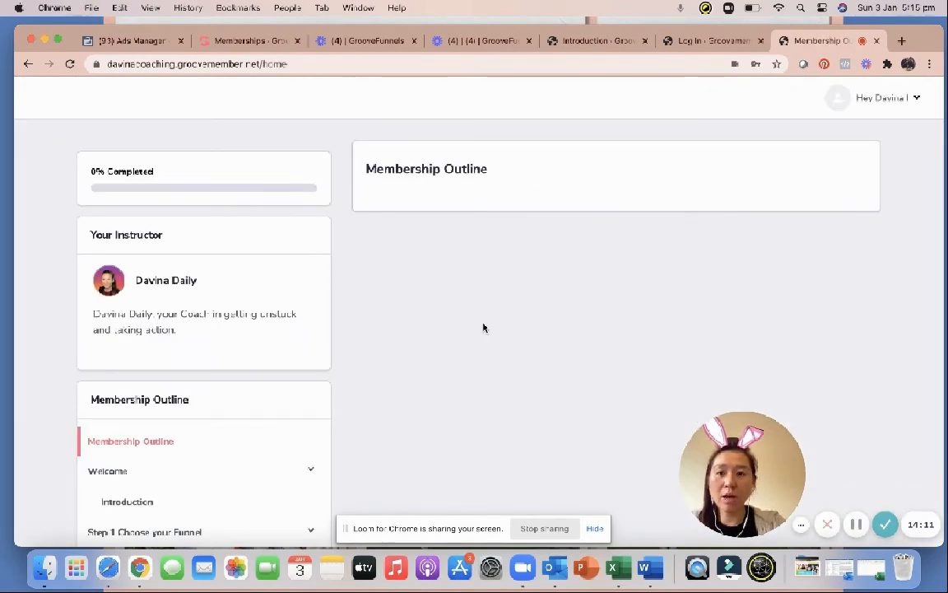
scroll(304, 369, "down", 2)
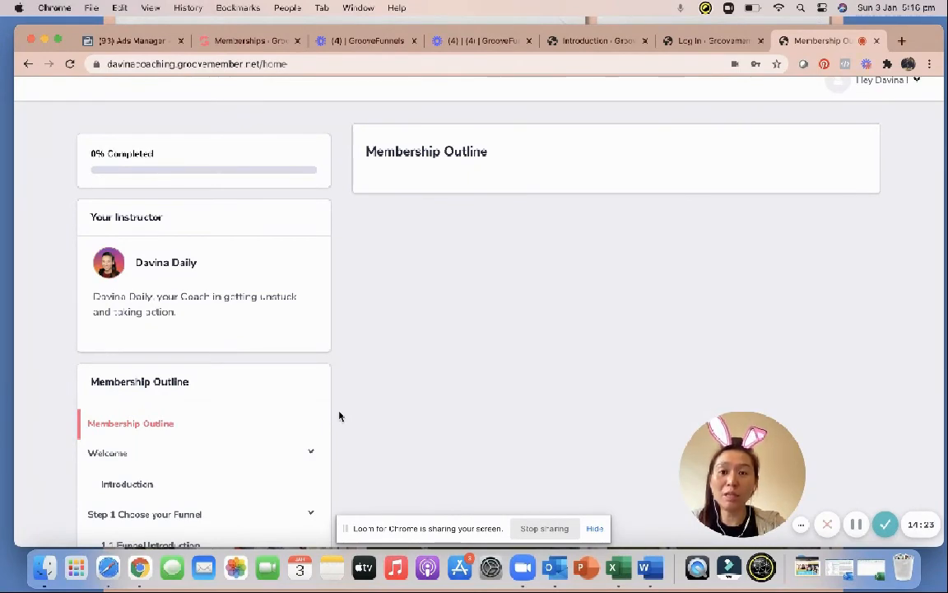
scroll(316, 345, "down", 5)
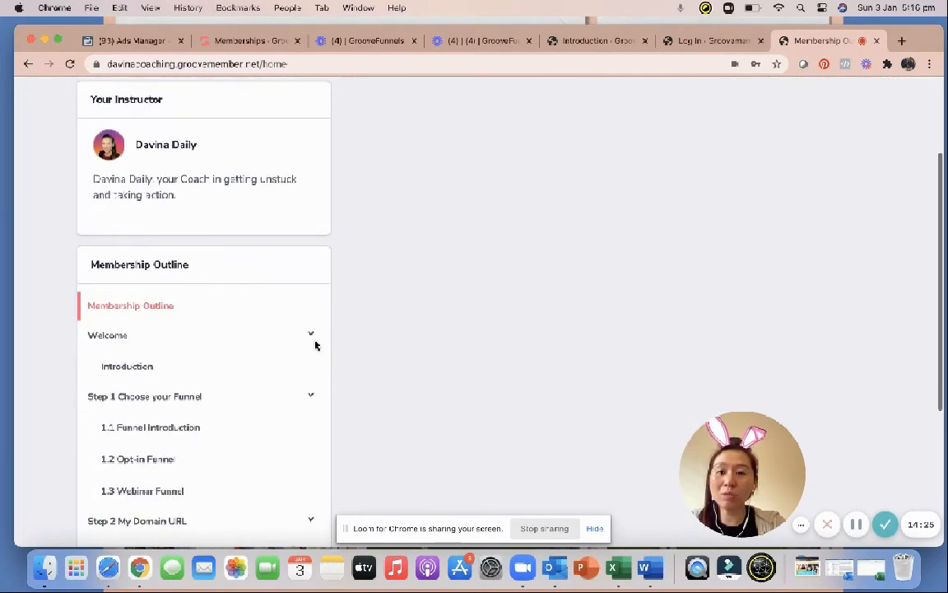
scroll(316, 346, "down", 1)
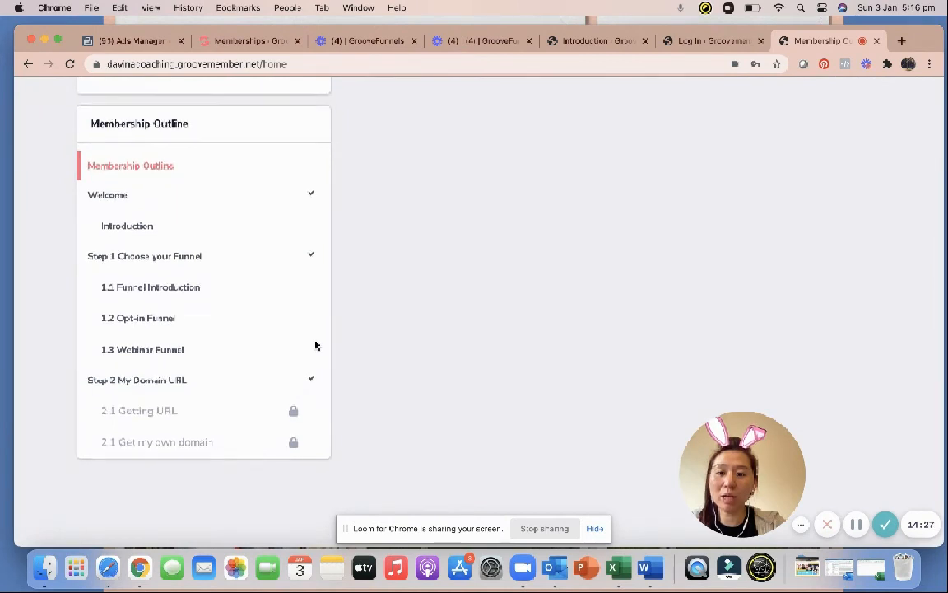
scroll(317, 346, "up", 1)
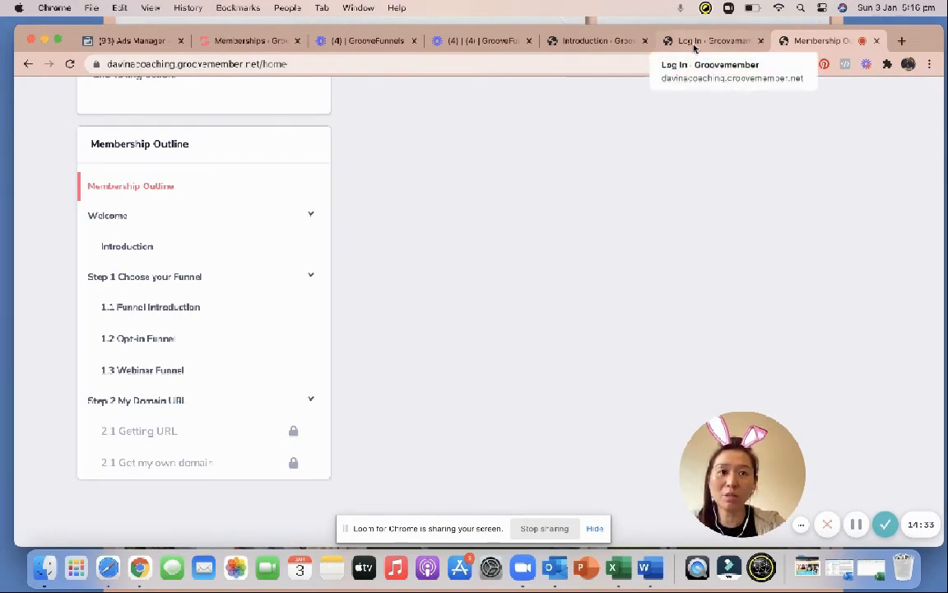
left_click(609, 43)
left_click(373, 41)
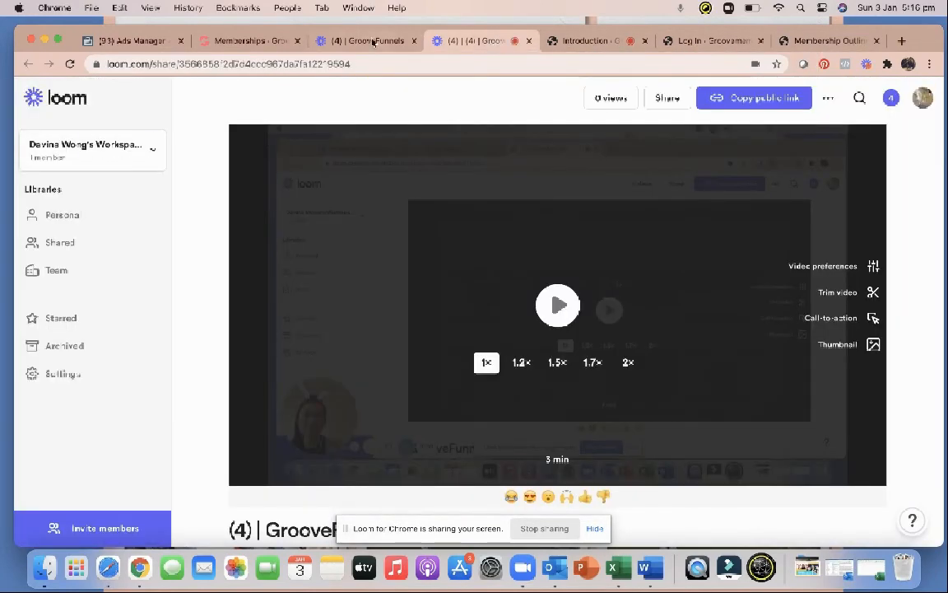
left_click(372, 41)
left_click(246, 40)
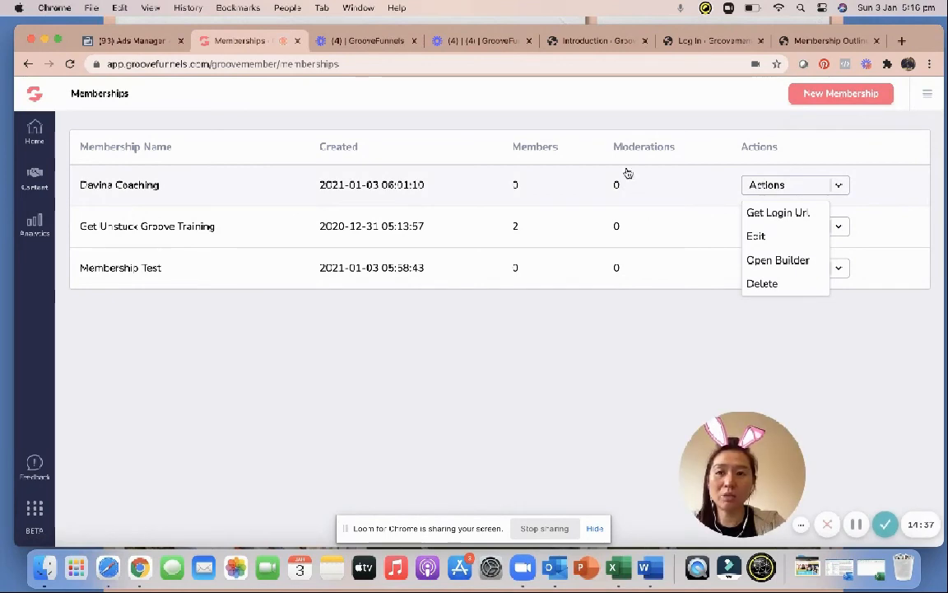
left_click(709, 40)
left_click(823, 41)
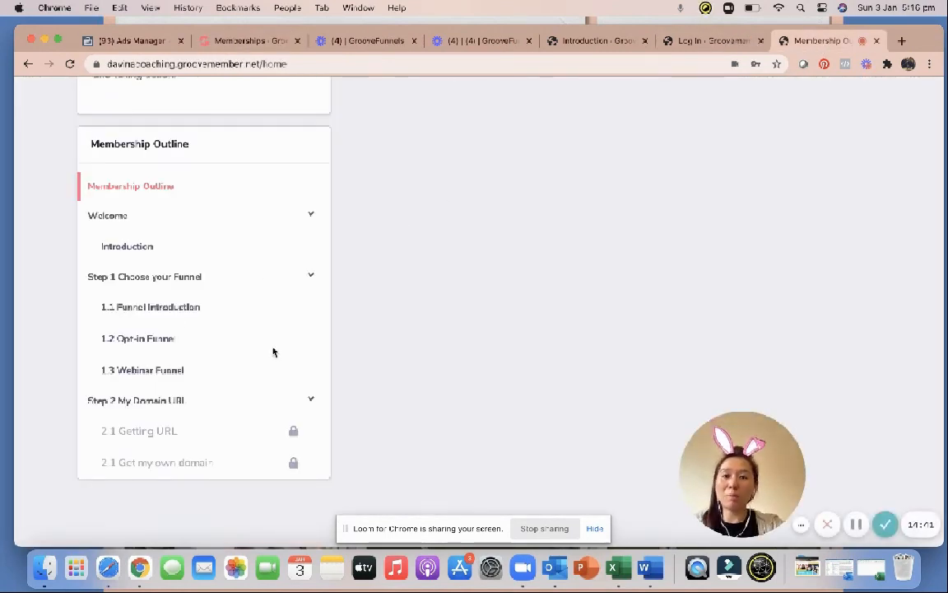
Reopen the new coaching membership for editing and advance its setup from Basic info to the Access levels stage.
left_click(231, 45)
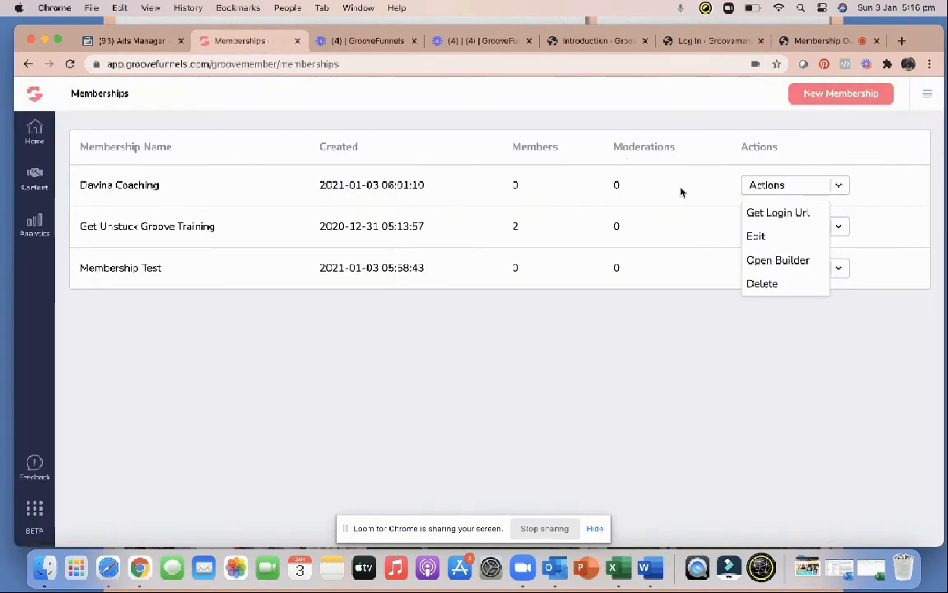
left_click(756, 237)
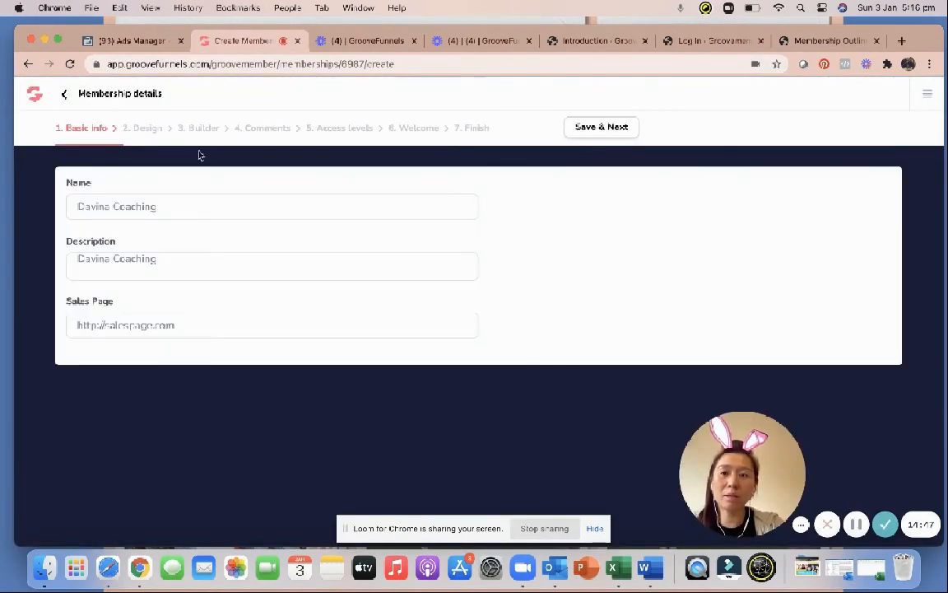
left_click(601, 127)
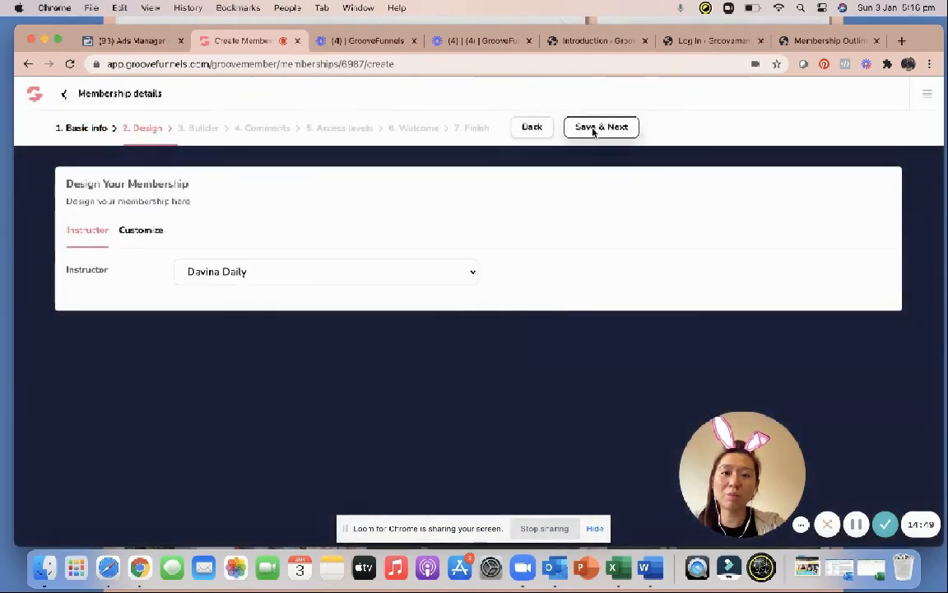
left_click(593, 130)
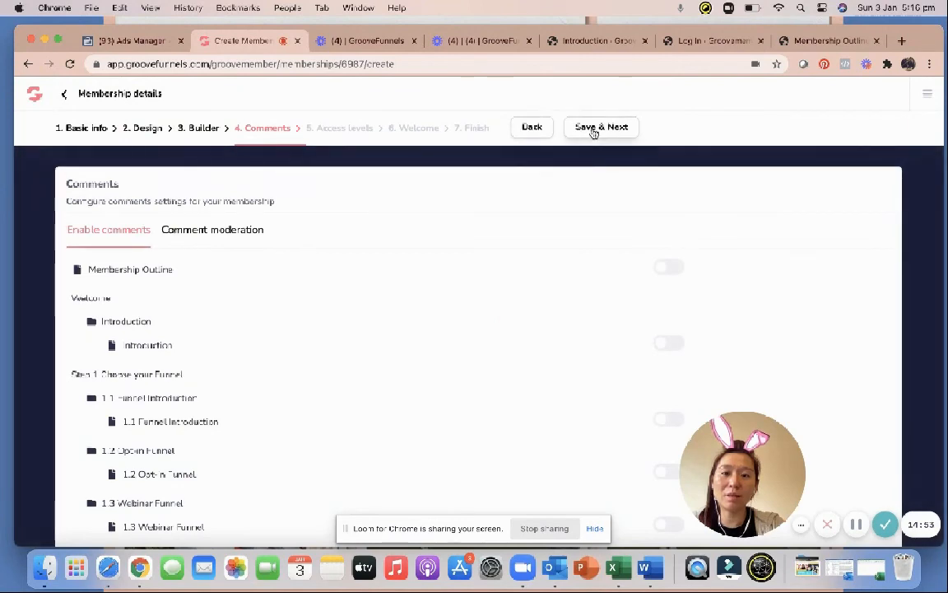
left_click(593, 129)
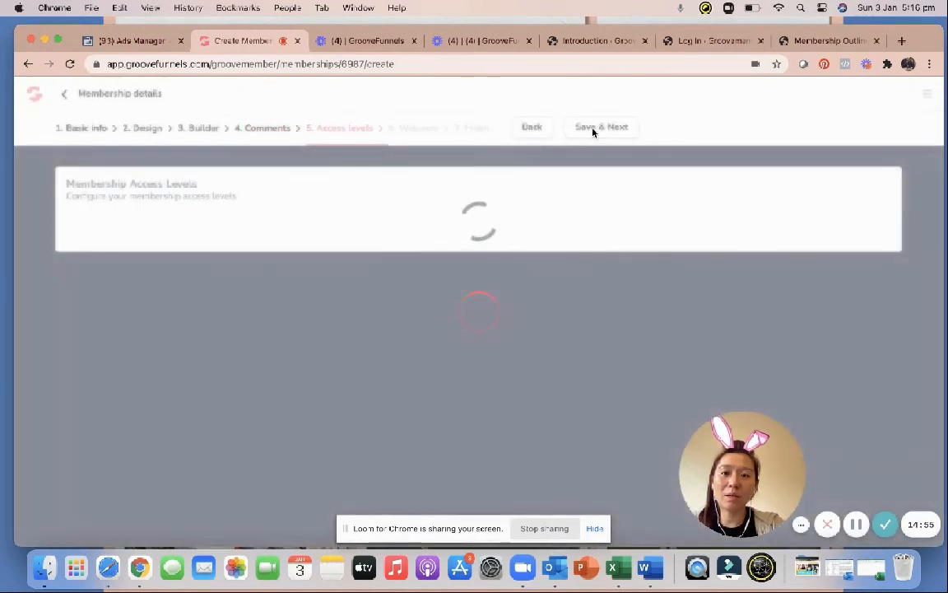
Review the lesson access of the Bronze and Gold levels, and continue through the Welcome stage to Finish.
scroll(535, 313, "down", 2)
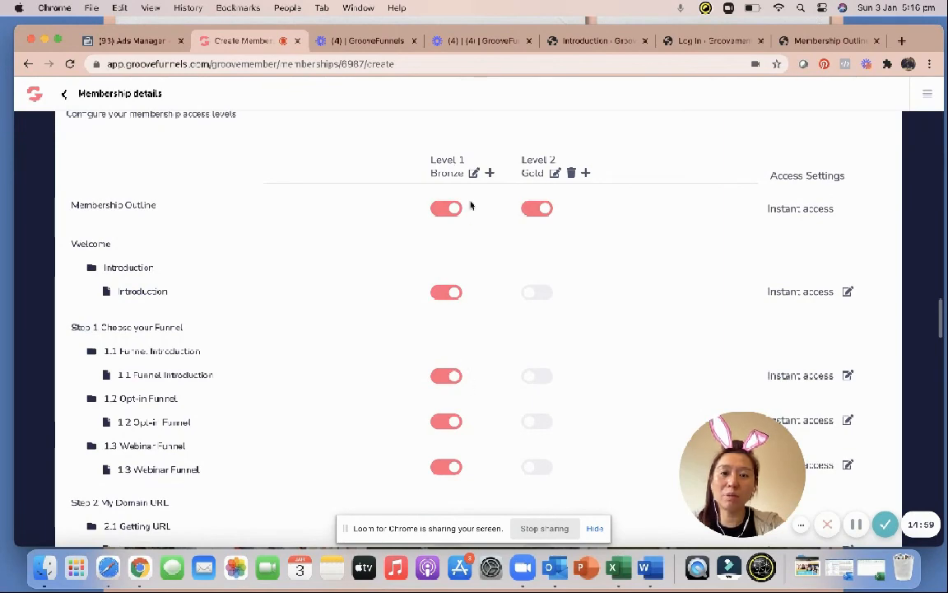
scroll(504, 340, "down", 2)
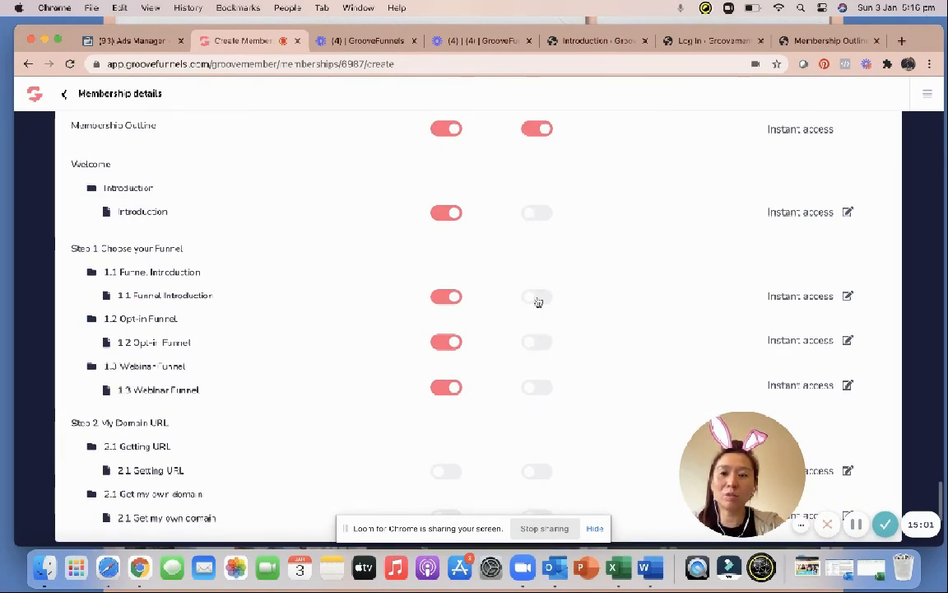
scroll(542, 349, "up", 2)
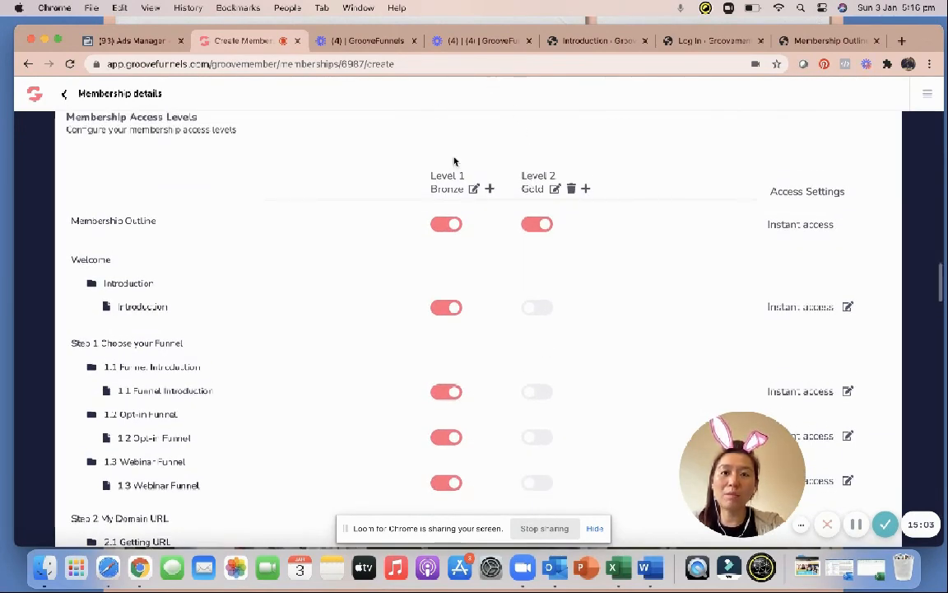
scroll(454, 161, "up", 2)
left_click(591, 126)
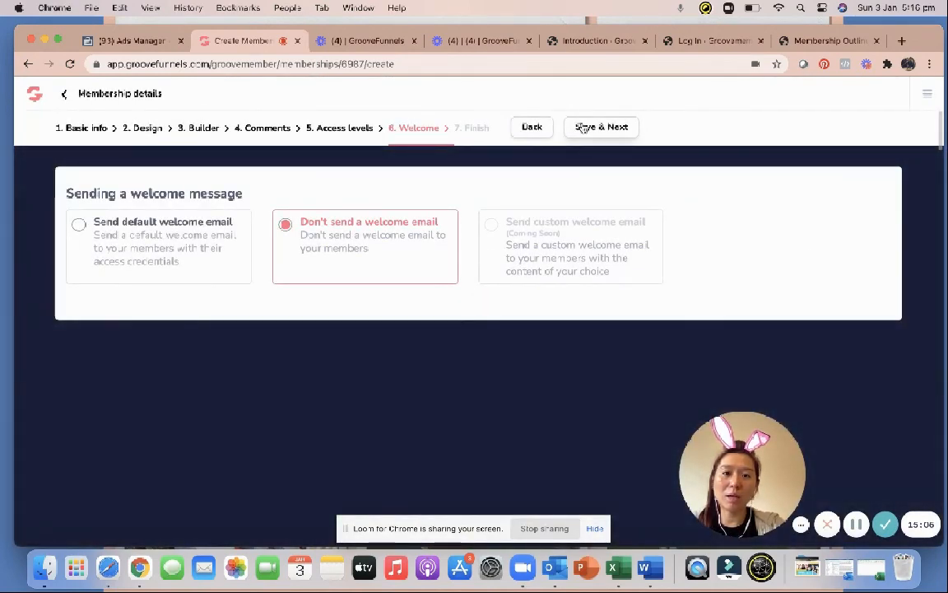
left_click(582, 127)
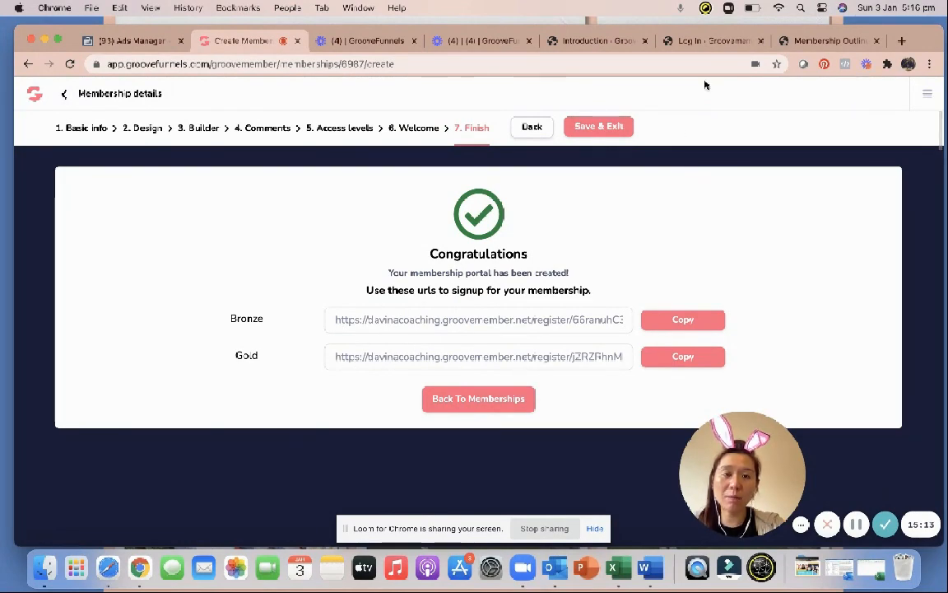
Return to the member site and check which lessons in the membership outline are open or locked.
left_click(797, 47)
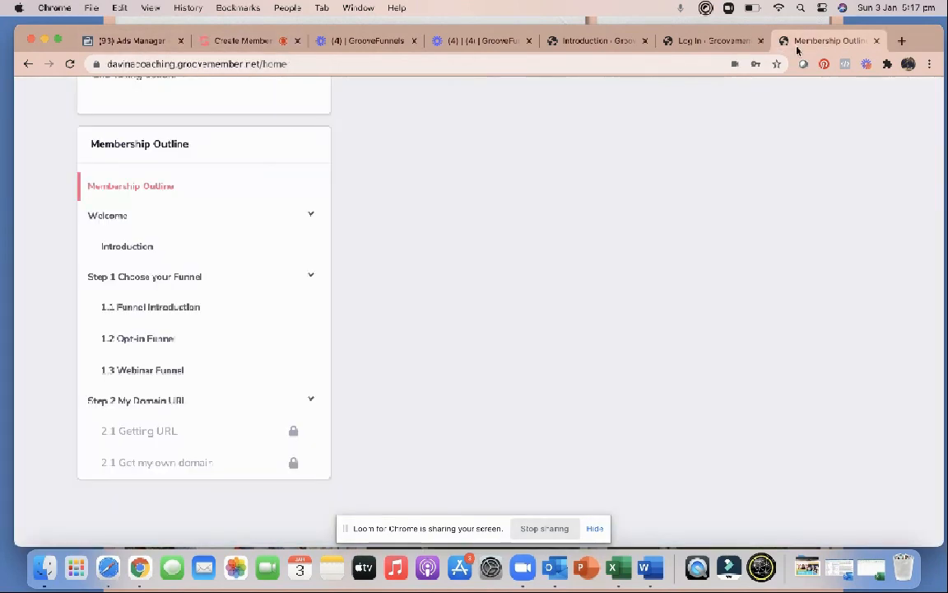
scroll(233, 319, "up", 1)
scroll(220, 311, "down", 4)
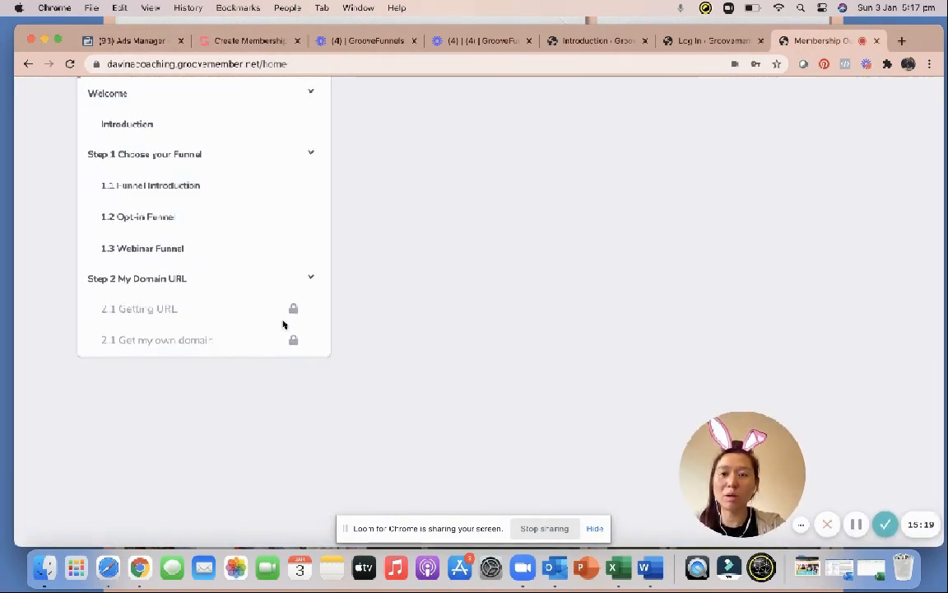
scroll(272, 368, "up", 4)
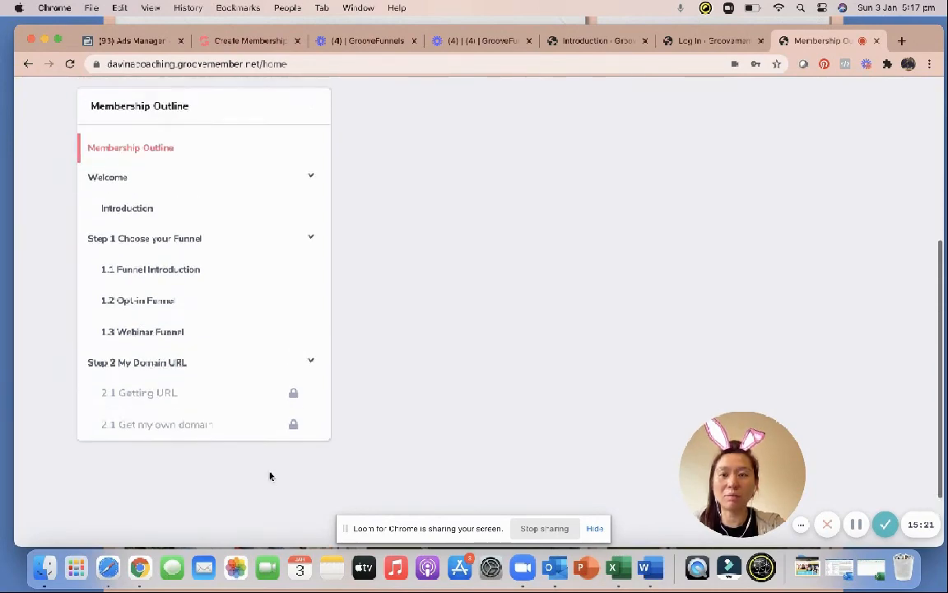
scroll(275, 352, "down", 3)
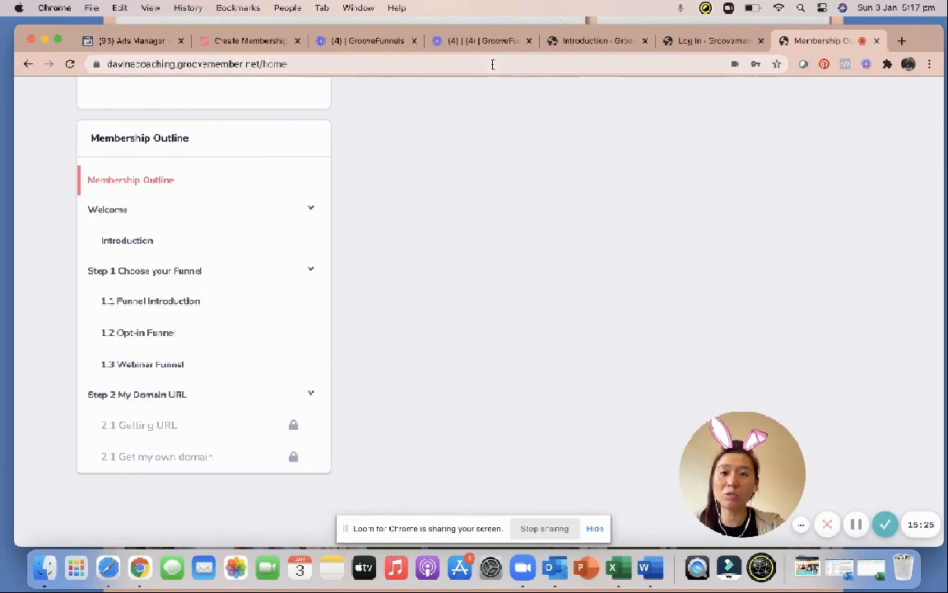
Look at the member login page, and return to the membership setup to save it and exit to the memberships list.
left_click(705, 38)
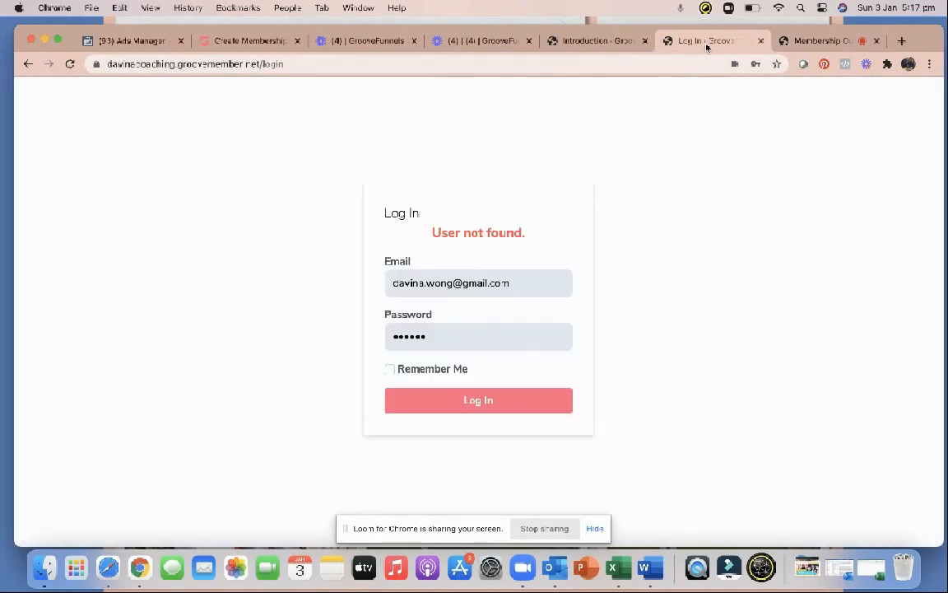
left_click(618, 41)
left_click(262, 42)
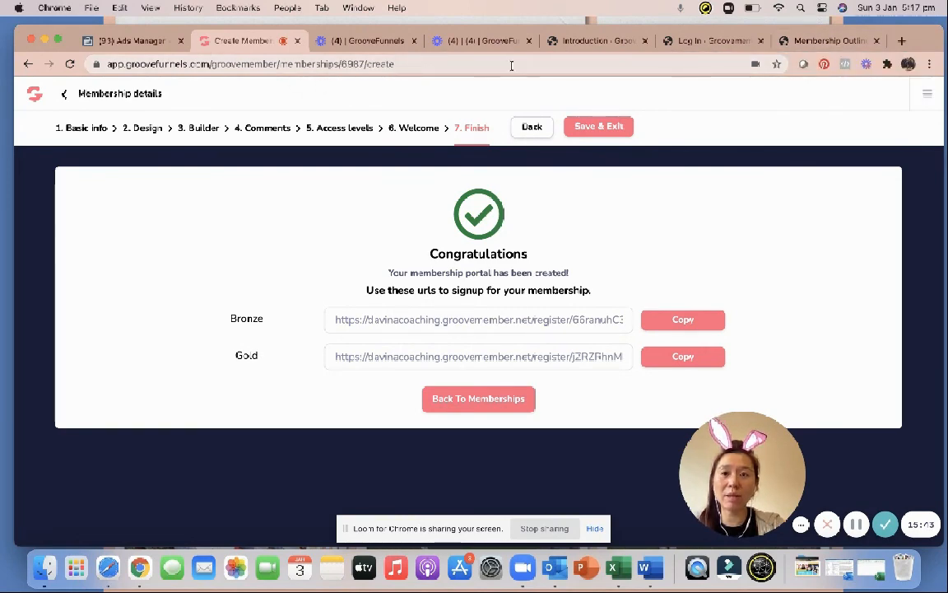
left_click(609, 125)
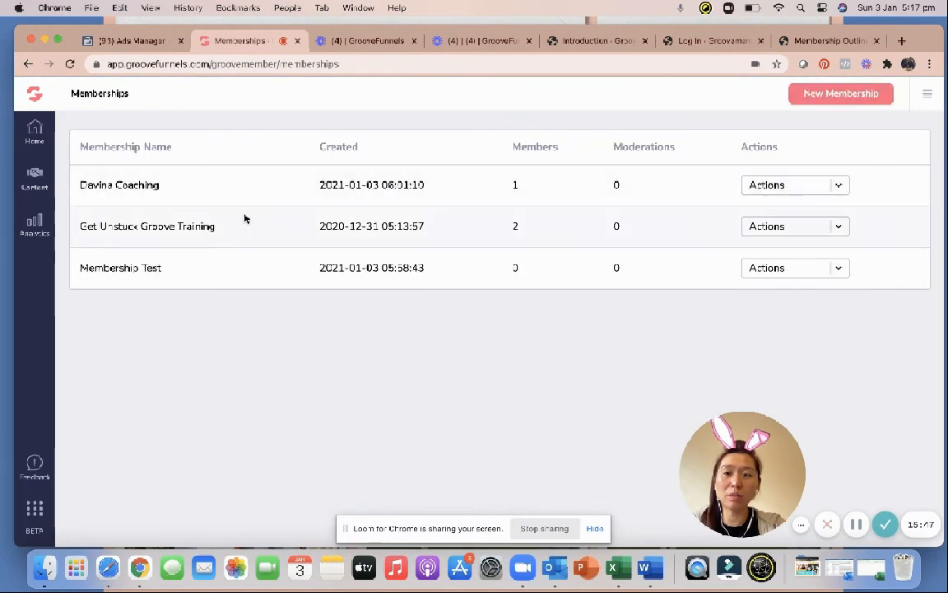
Show the coaching membership's available actions, and view its login page and member site before returning to the memberships list.
left_click(839, 184)
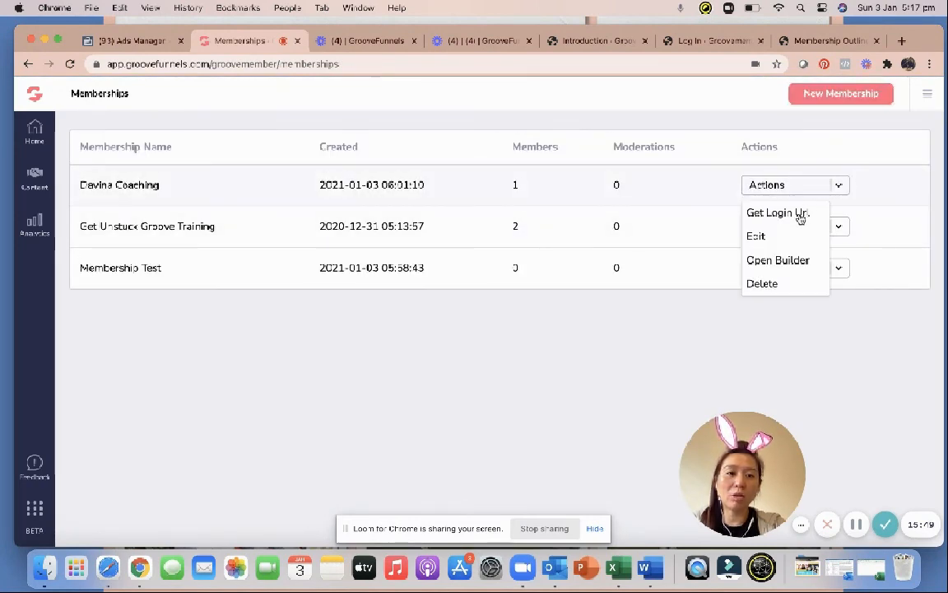
left_click(715, 40)
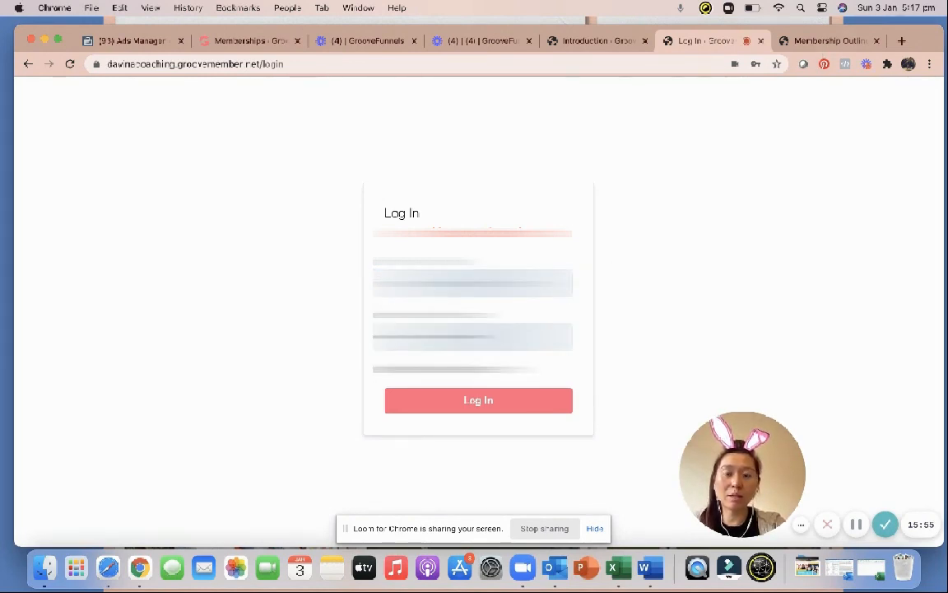
left_click(788, 46)
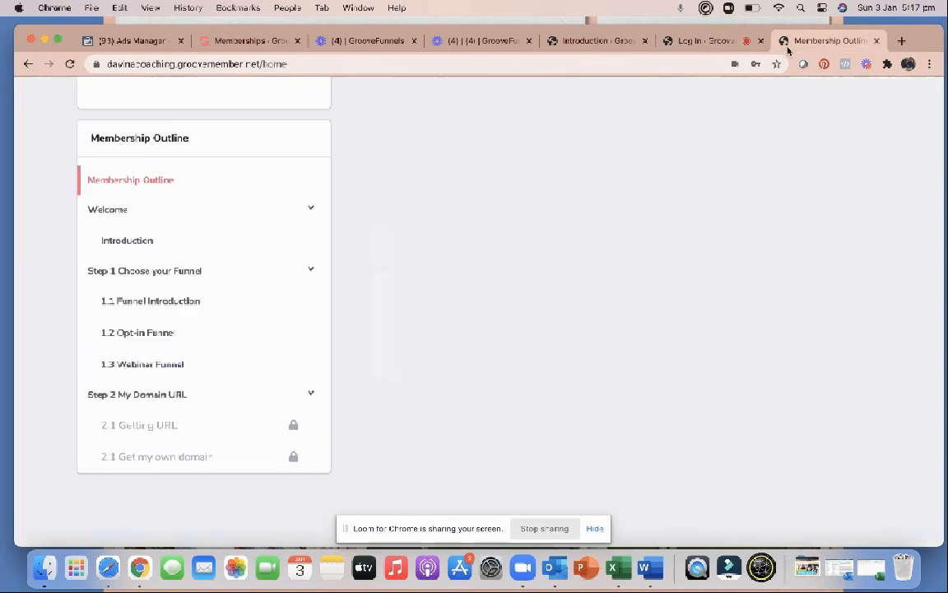
left_click(290, 41)
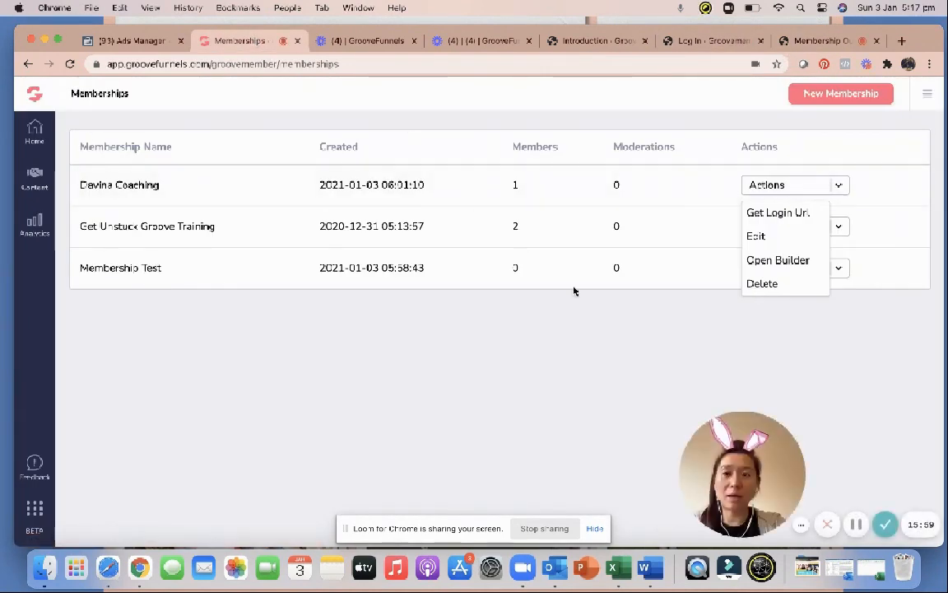